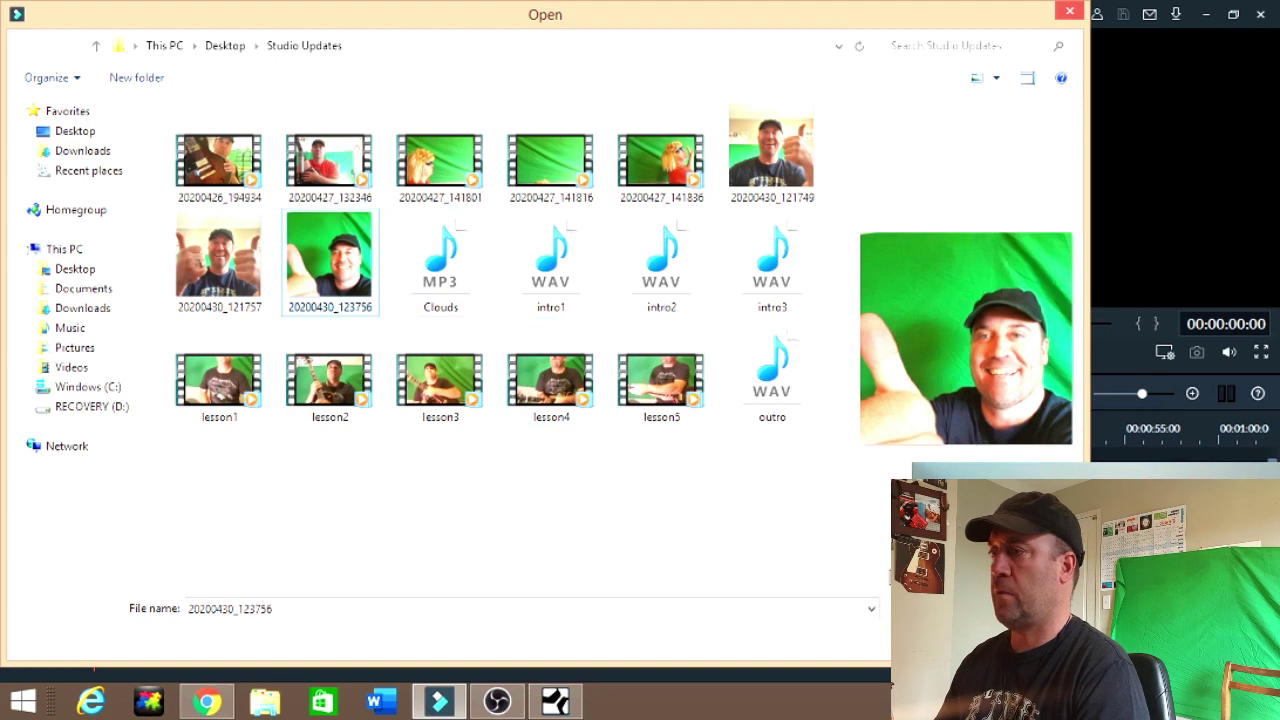
Import the green-screen photo 20200430_123756 and the image dna-1811955_1920 from the Downloads folder into the project media
{"action": "key", "text": "Return"}
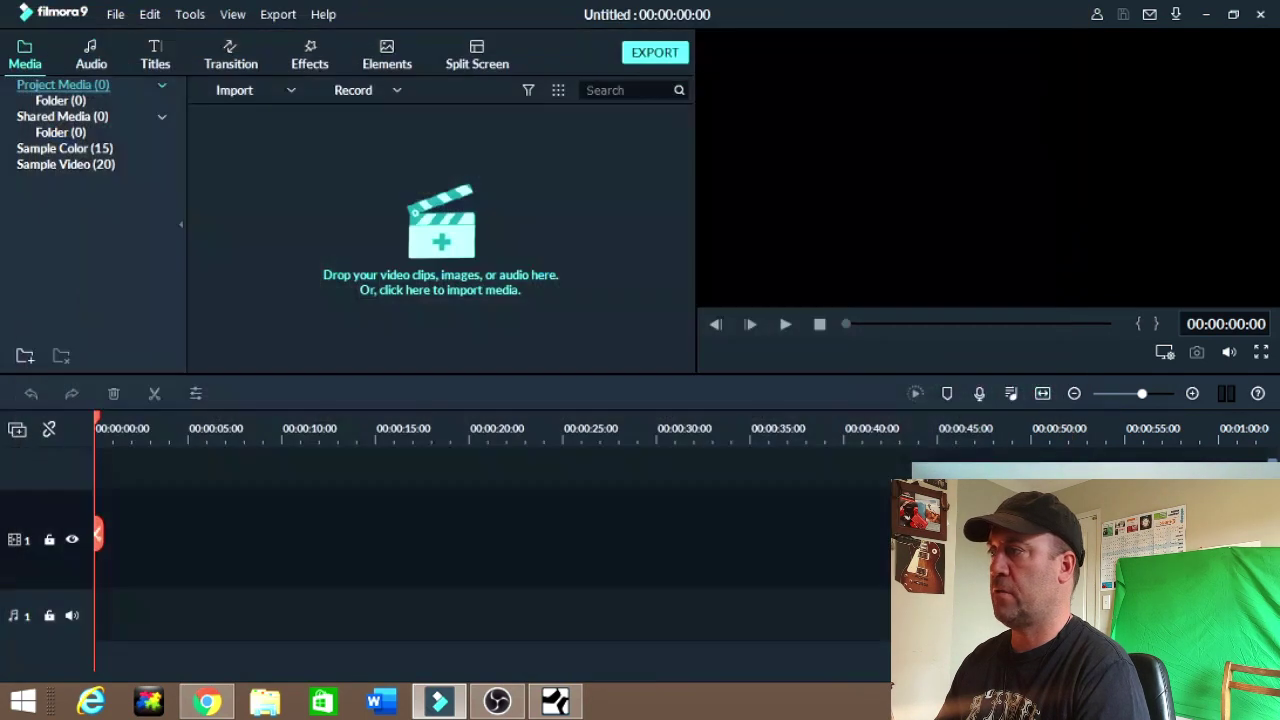
{"action": "left_click", "coordinate": [224, 88]}
{"action": "left_click", "coordinate": [244, 108]}
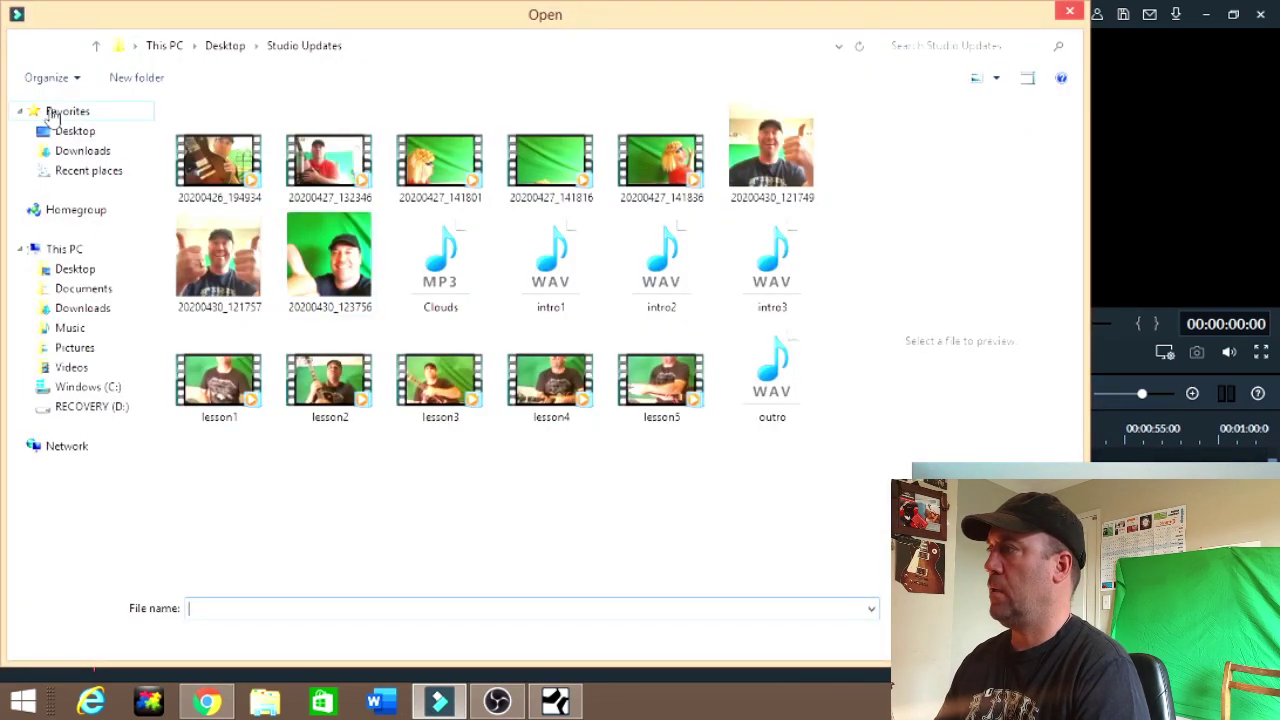
{"action": "left_click", "coordinate": [64, 268]}
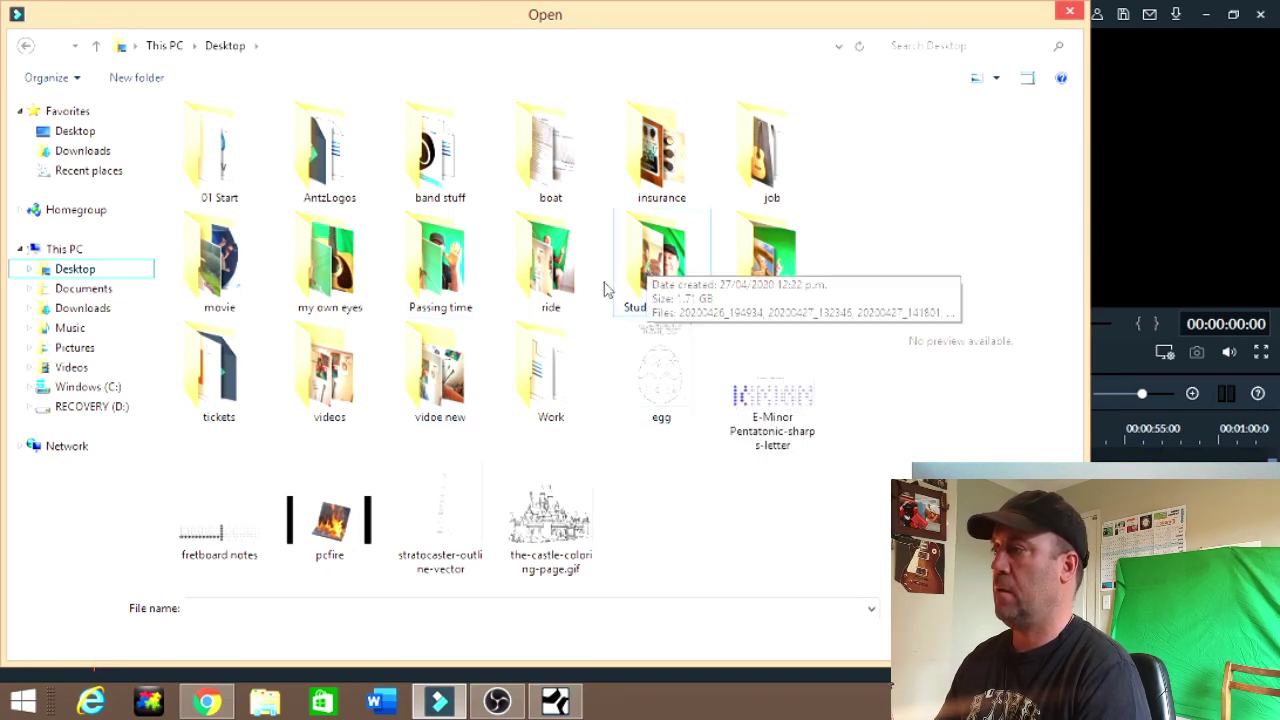
{"action": "left_click", "coordinate": [85, 308]}
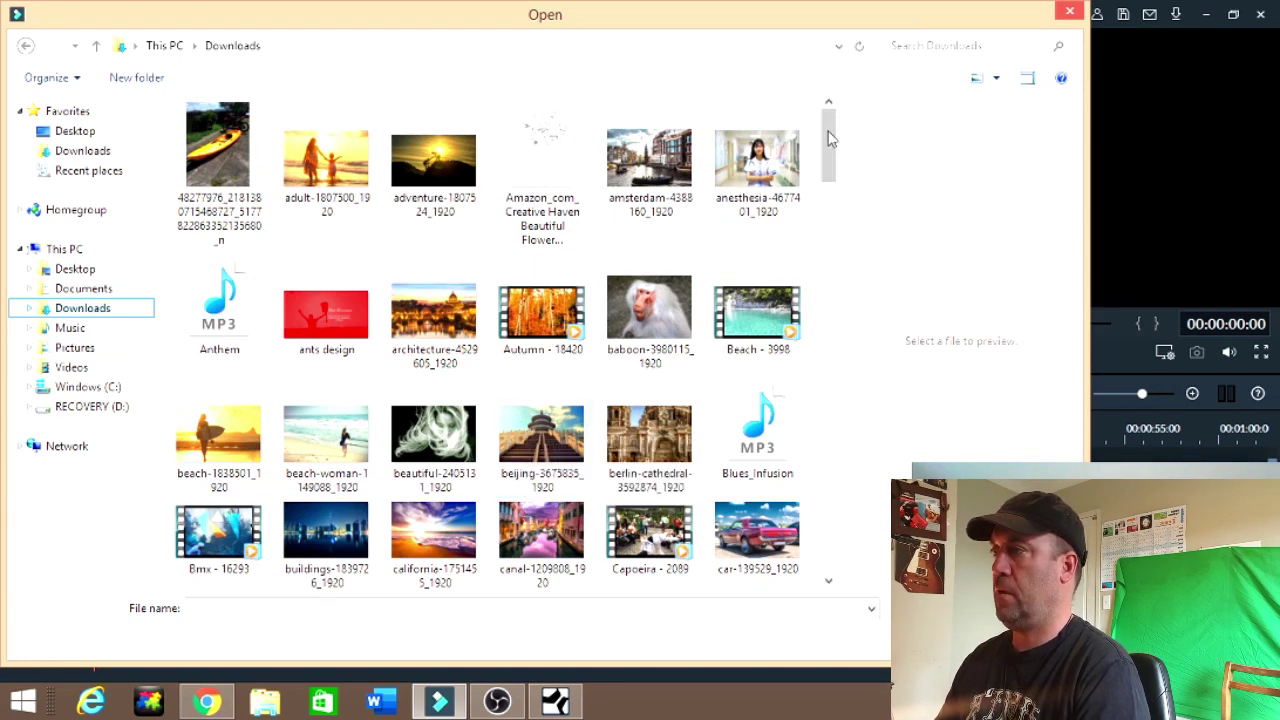
{"action": "left_click_drag", "start_coordinate": [828, 136], "coordinate": [848, 191]}
{"action": "left_click", "coordinate": [684, 464]}
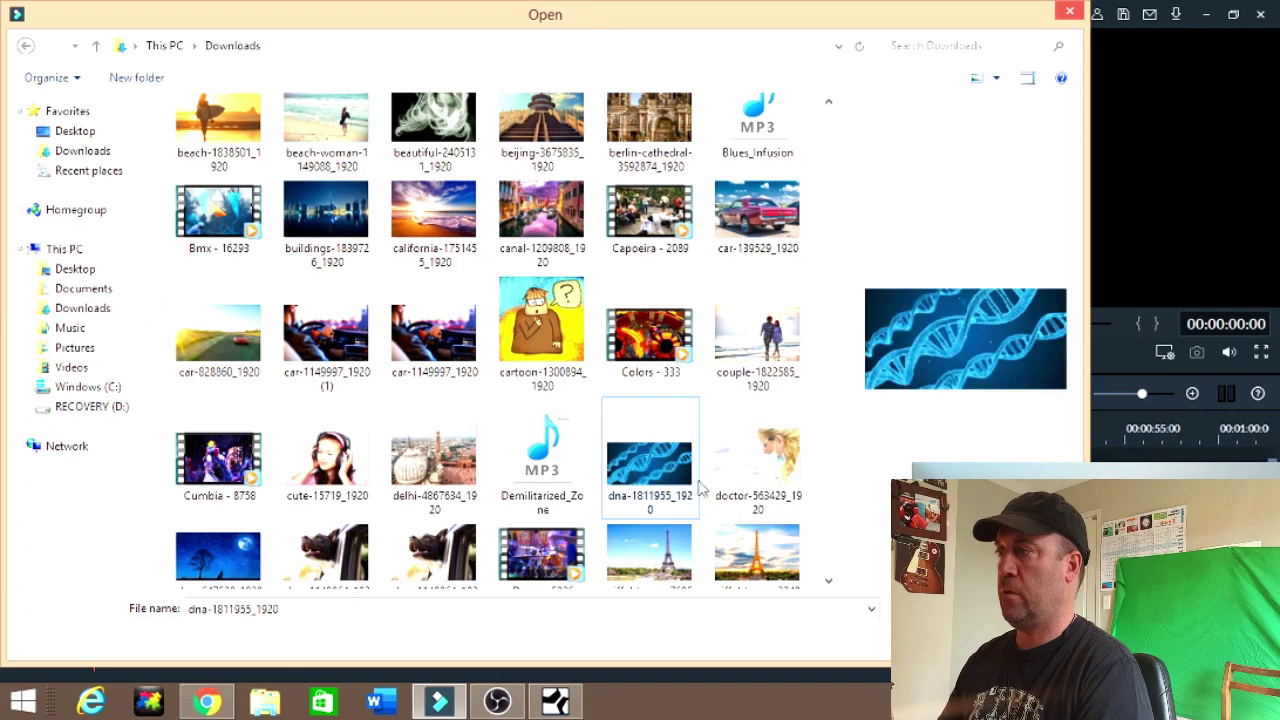
{"action": "left_click", "coordinate": [932, 640]}
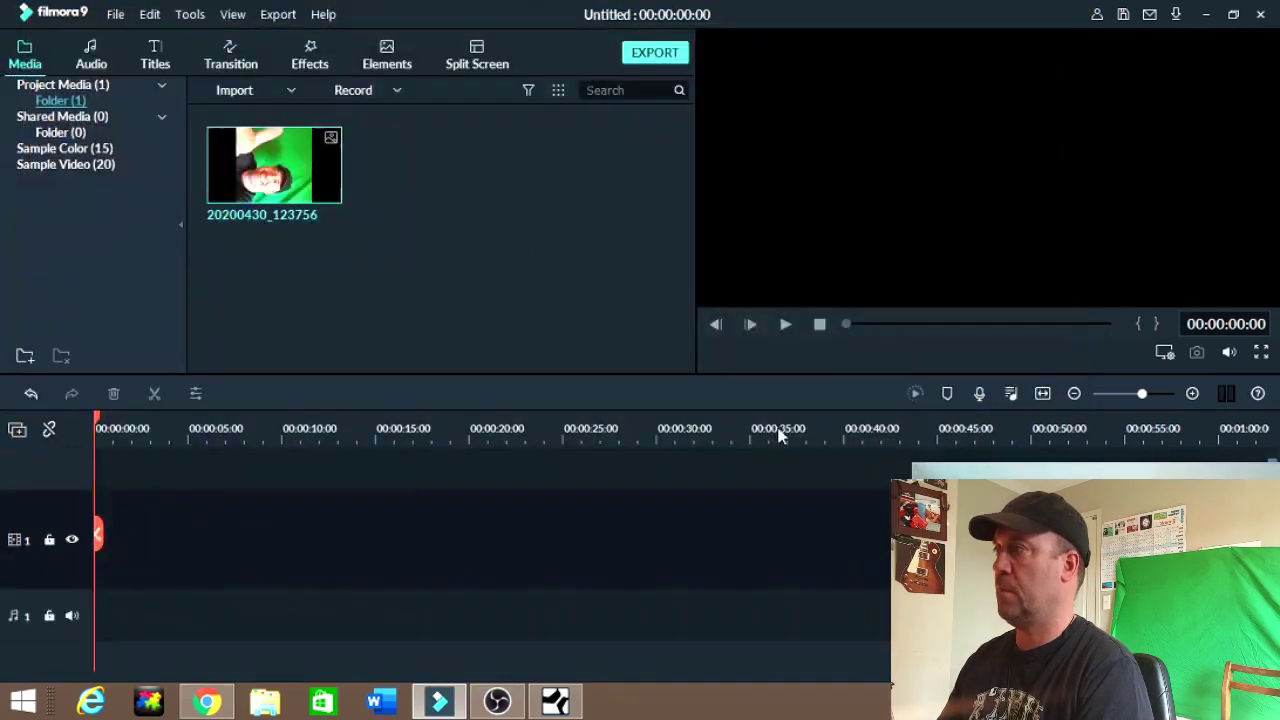
Import beijing-3675835_1920 from the Downloads folder and place it at the start of video track 1
{"action": "left_click", "coordinate": [230, 89]}
{"action": "left_click", "coordinate": [245, 114]}
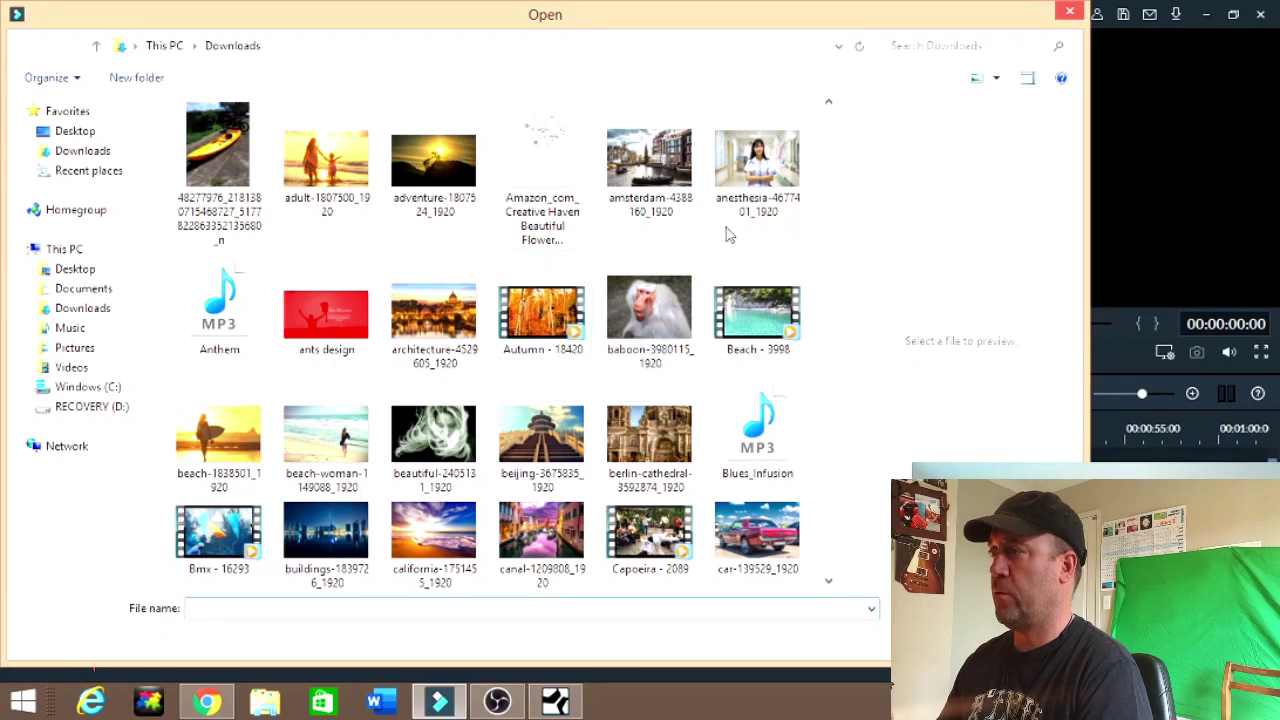
{"action": "left_click", "coordinate": [560, 435]}
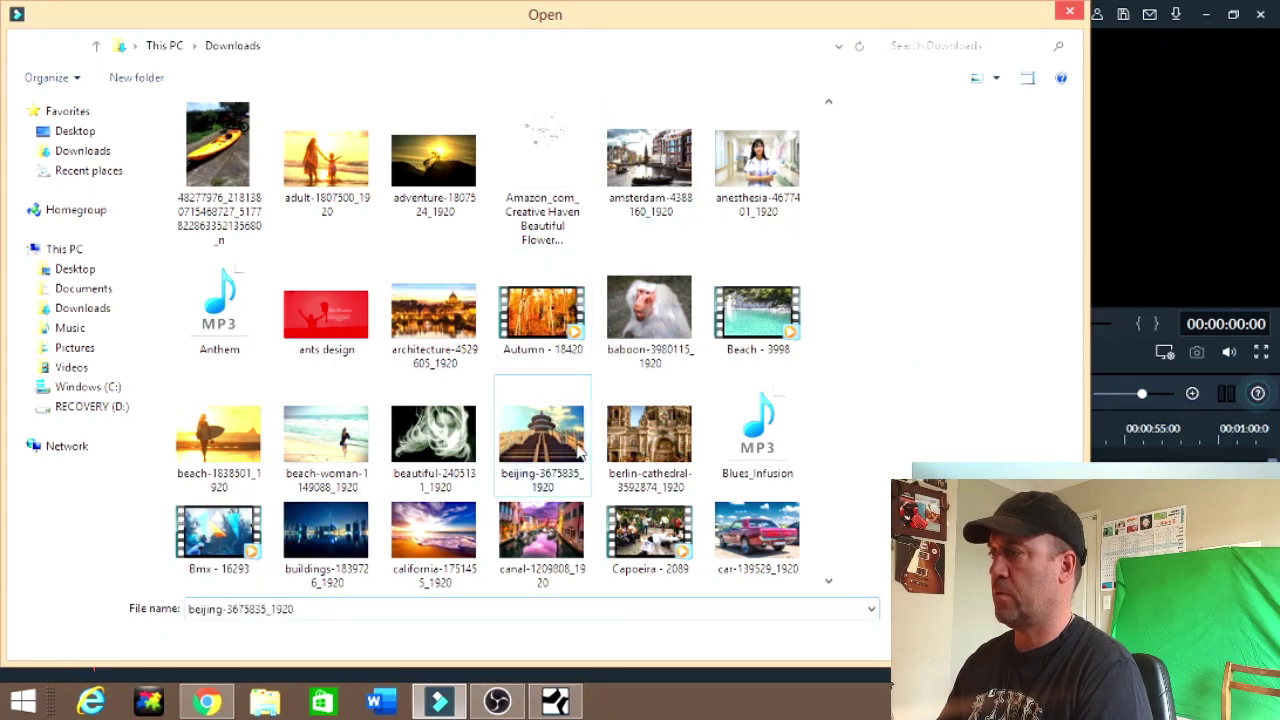
{"action": "left_click", "coordinate": [938, 638]}
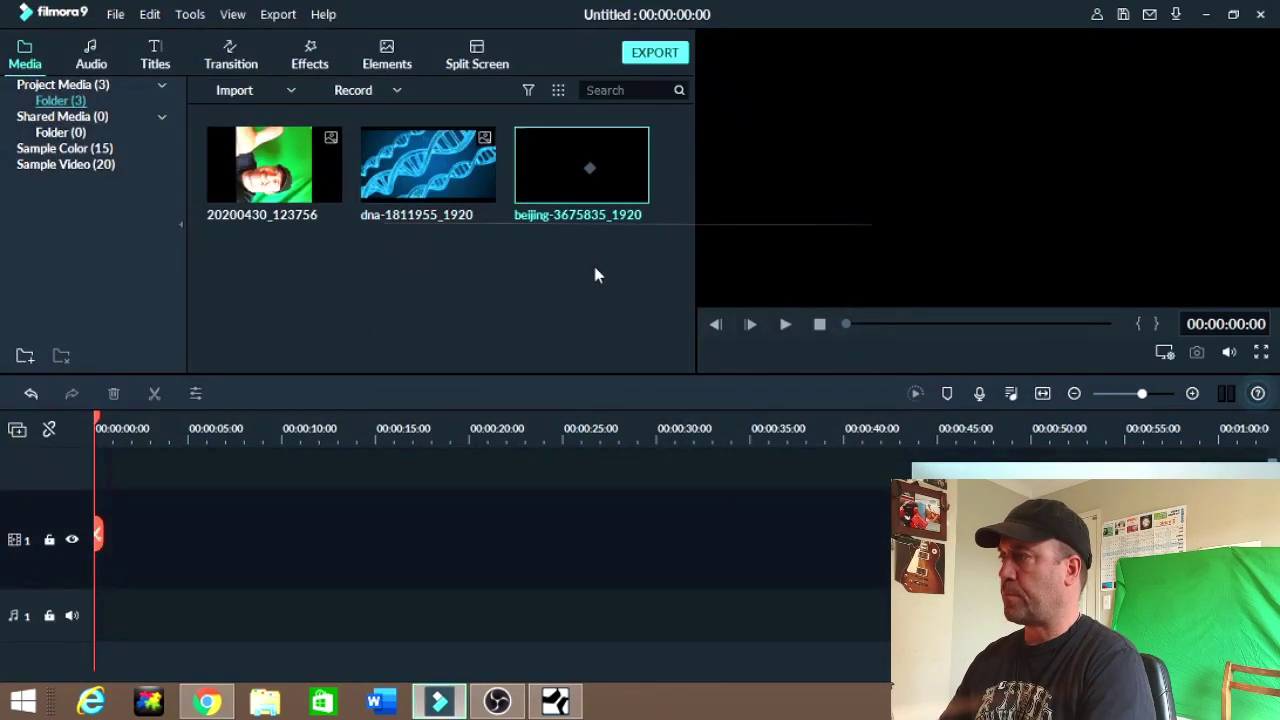
{"action": "left_click_drag", "start_coordinate": [548, 168], "coordinate": [98, 548]}
Stretch the temple image sideways in both directions to fill the preview frame, at about 122% scale
{"action": "double_click", "coordinate": [137, 538]}
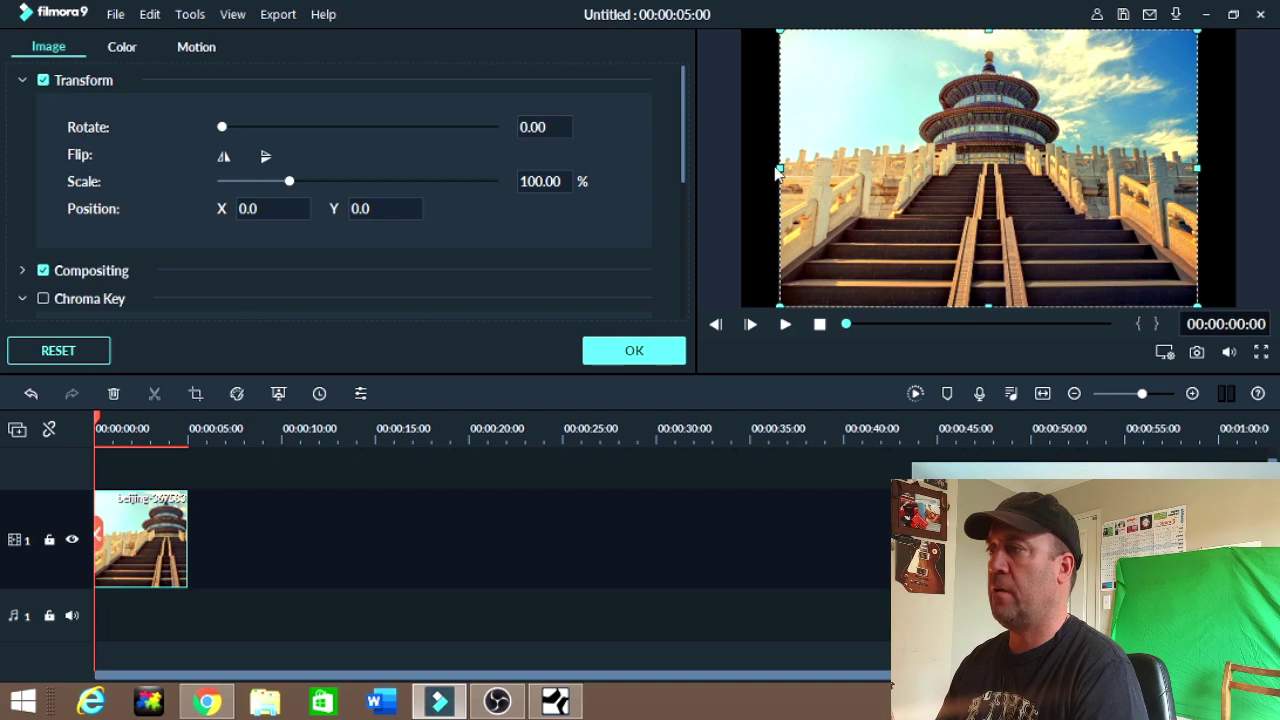
{"action": "left_click_drag", "start_coordinate": [779, 167], "coordinate": [739, 168]}
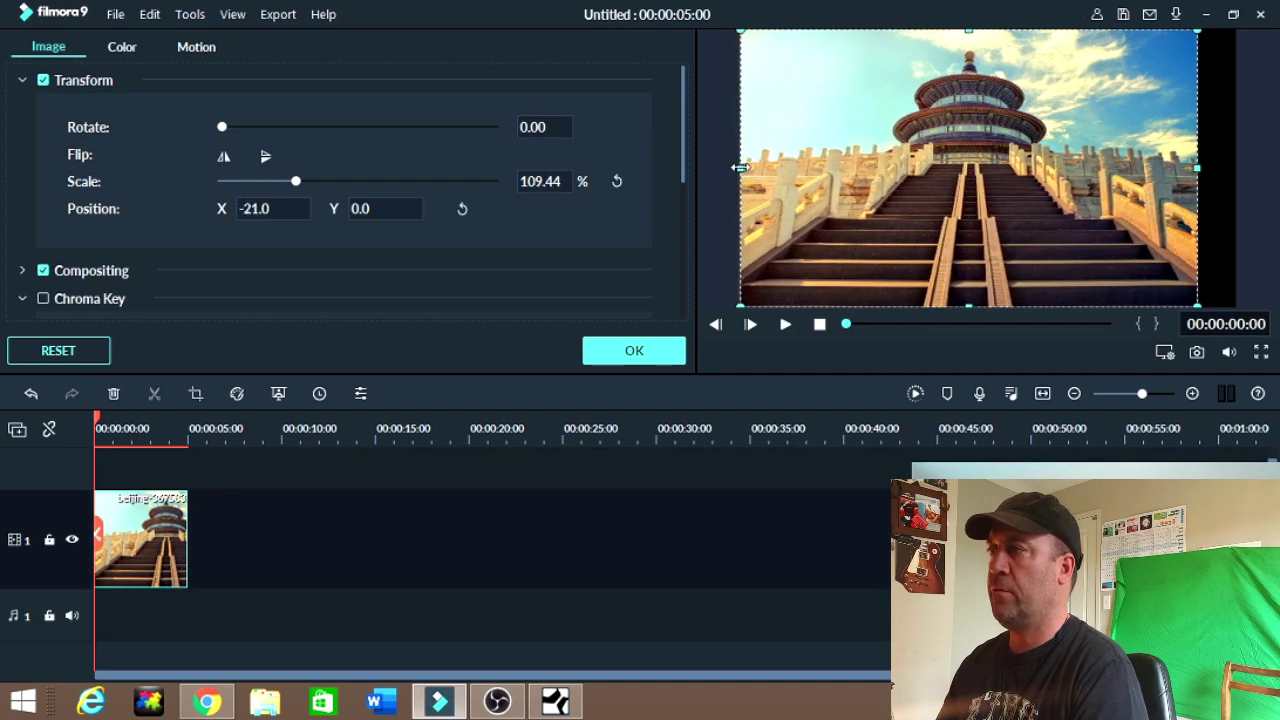
{"action": "left_click_drag", "start_coordinate": [1193, 167], "coordinate": [1247, 158]}
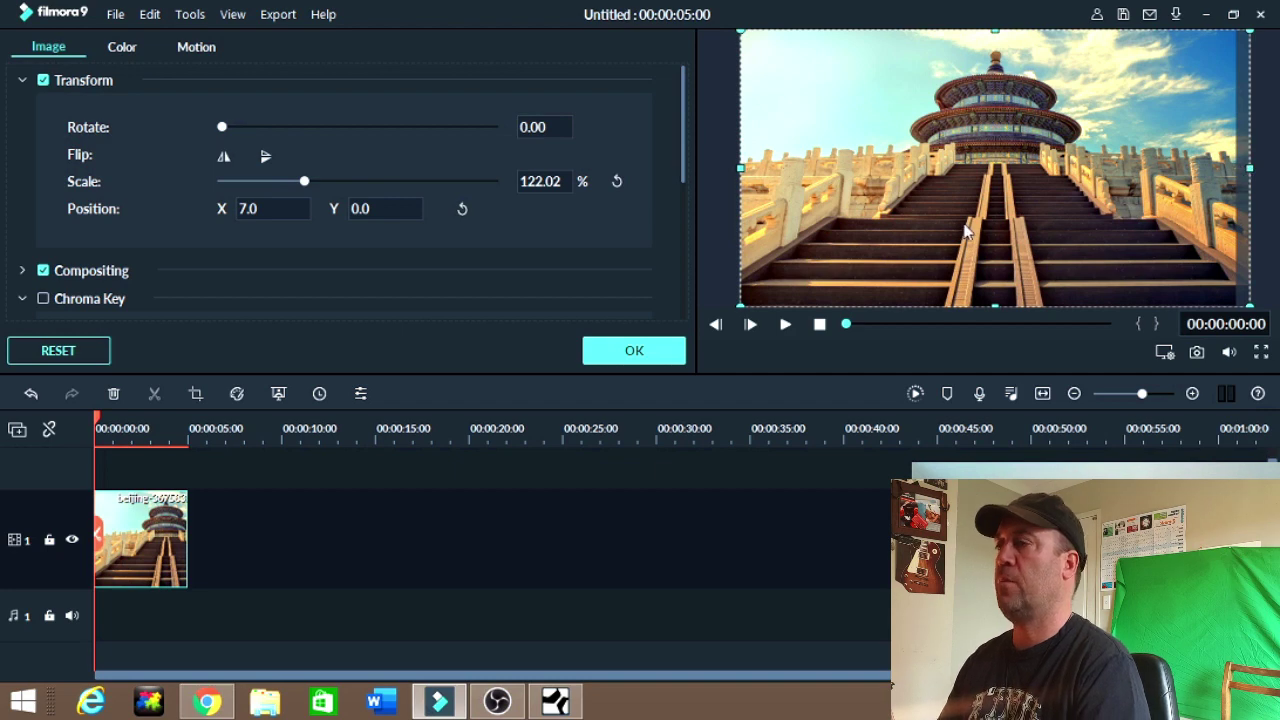
{"action": "left_click", "coordinate": [600, 360]}
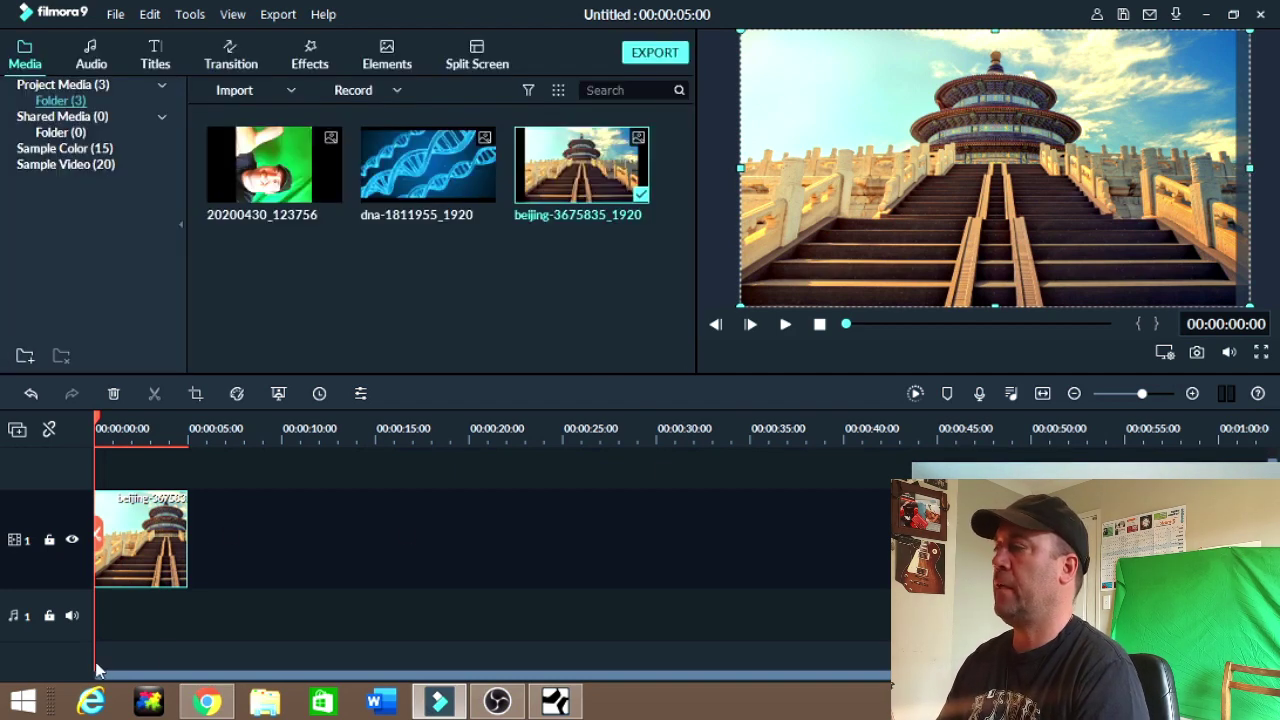
Apply advanced color correction to the temple clip with exposure 35, brightness 50, strongly raised contrast, vibrance 81 and saturation 75
{"action": "double_click", "coordinate": [135, 547]}
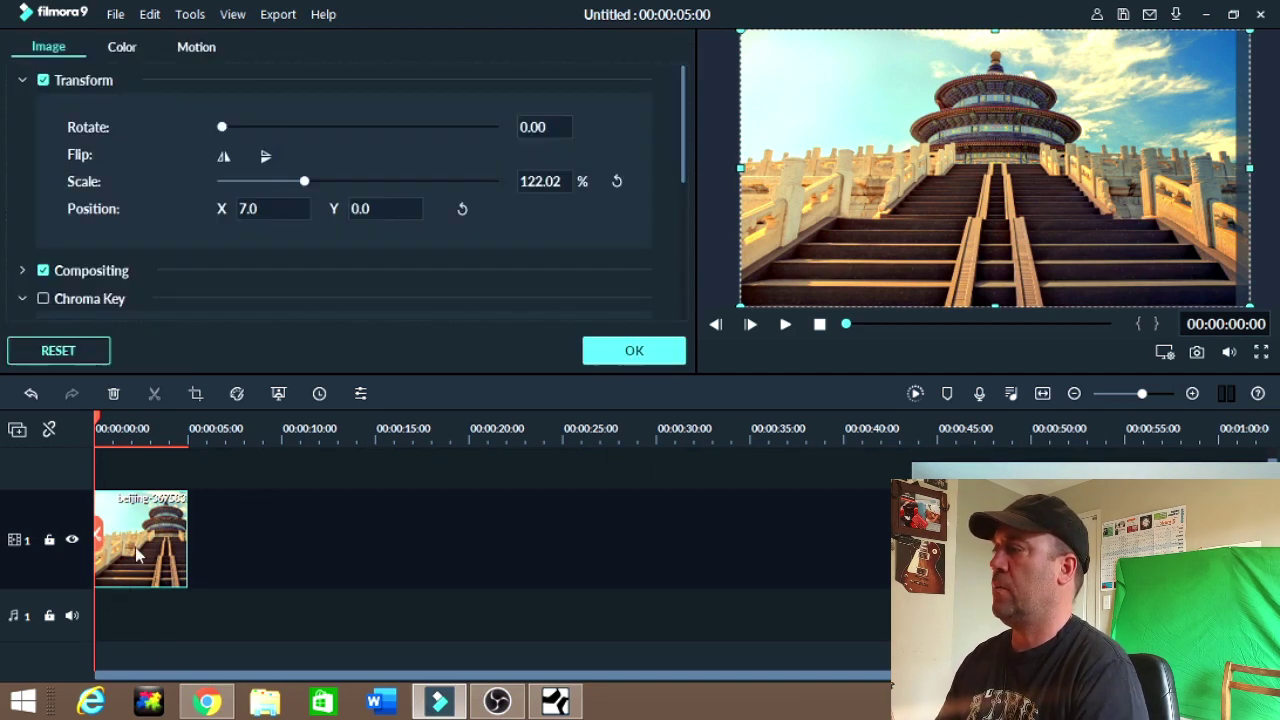
{"action": "left_click", "coordinate": [122, 50]}
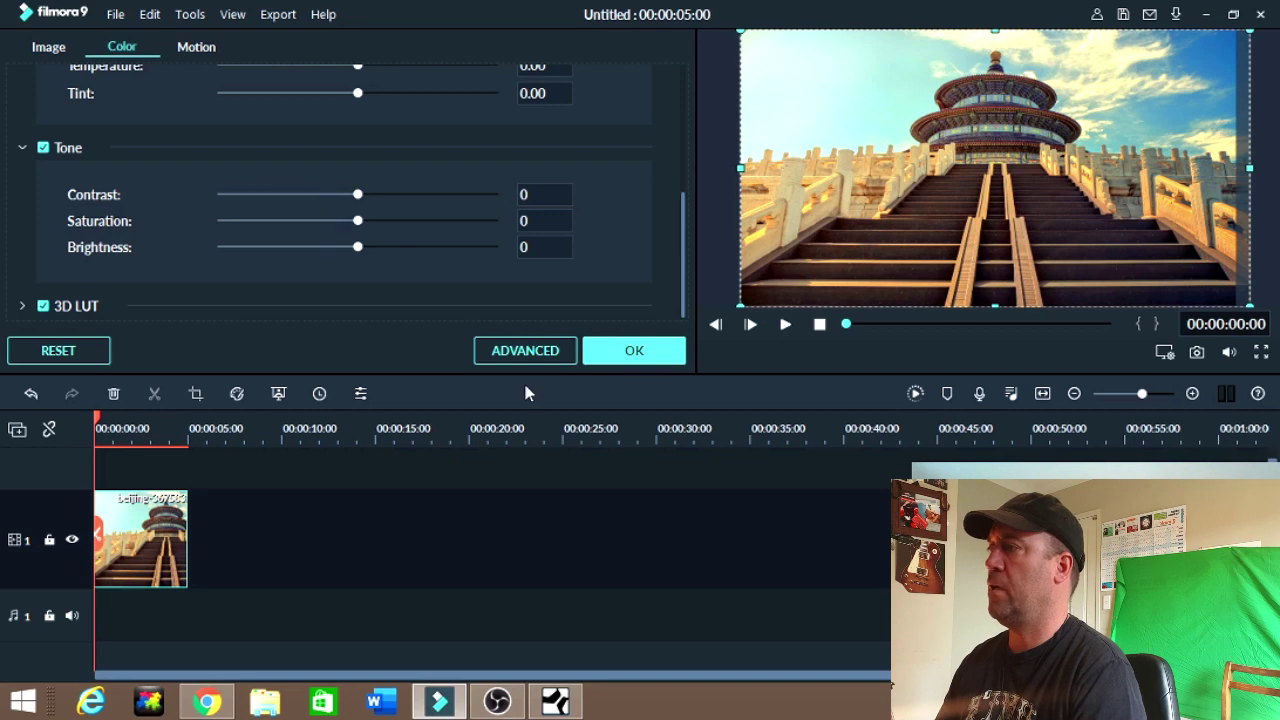
{"action": "left_click", "coordinate": [528, 352]}
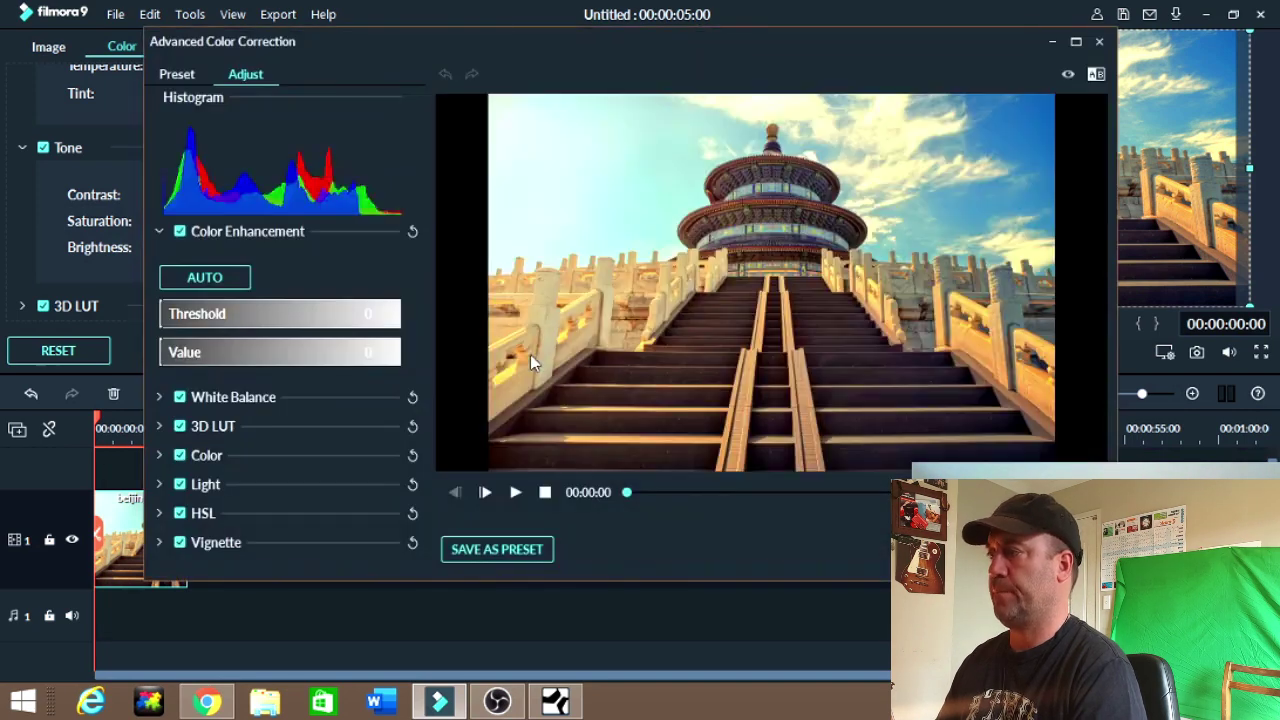
{"action": "left_click", "coordinate": [160, 455]}
{"action": "scroll", "coordinate": [240, 484], "scroll_direction": "down", "scroll_amount": 3}
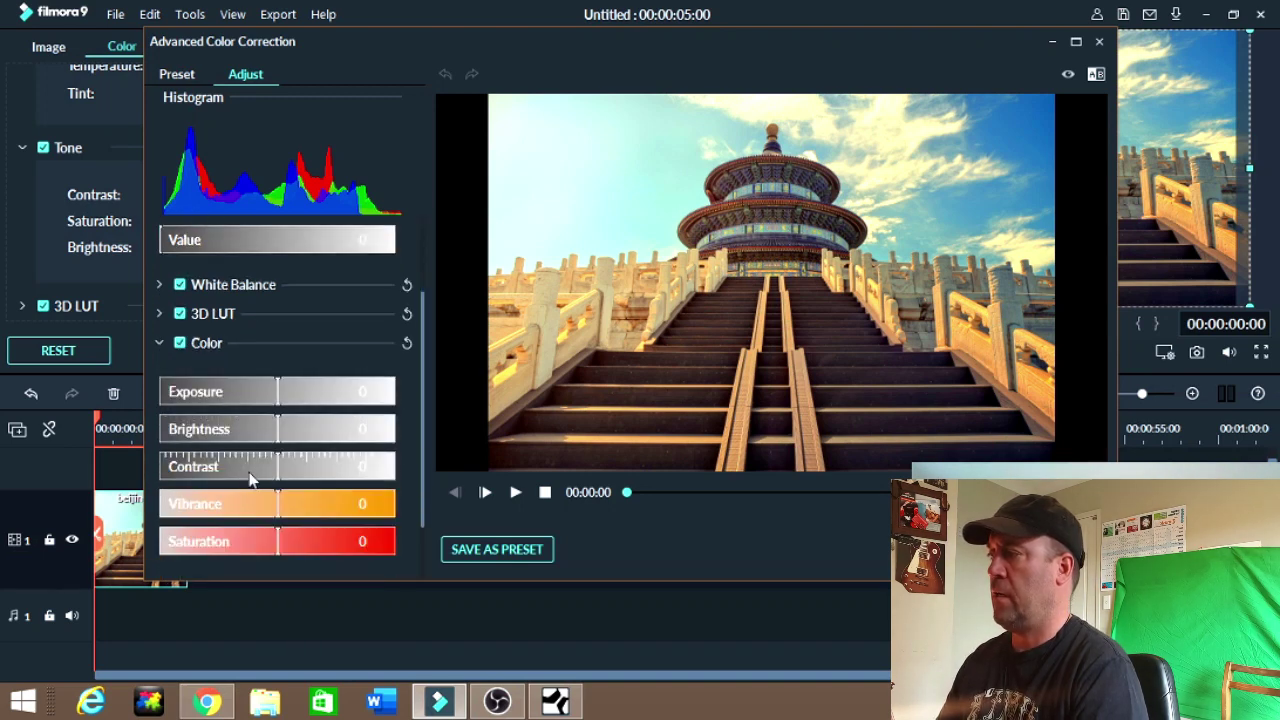
{"action": "left_click_drag", "start_coordinate": [278, 447], "coordinate": [373, 447]}
{"action": "left_click_drag", "start_coordinate": [278, 487], "coordinate": [365, 485]}
{"action": "left_click_drag", "start_coordinate": [278, 411], "coordinate": [385, 408]}
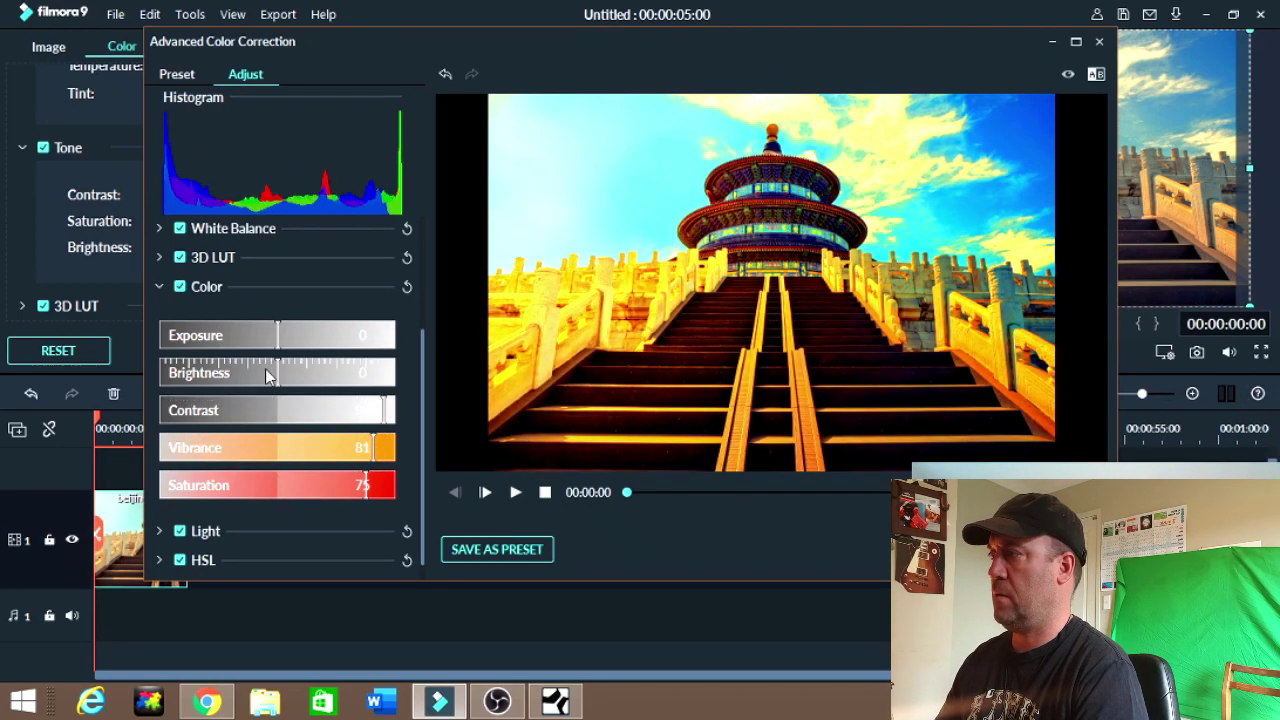
{"action": "left_click_drag", "start_coordinate": [265, 372], "coordinate": [322, 340]}
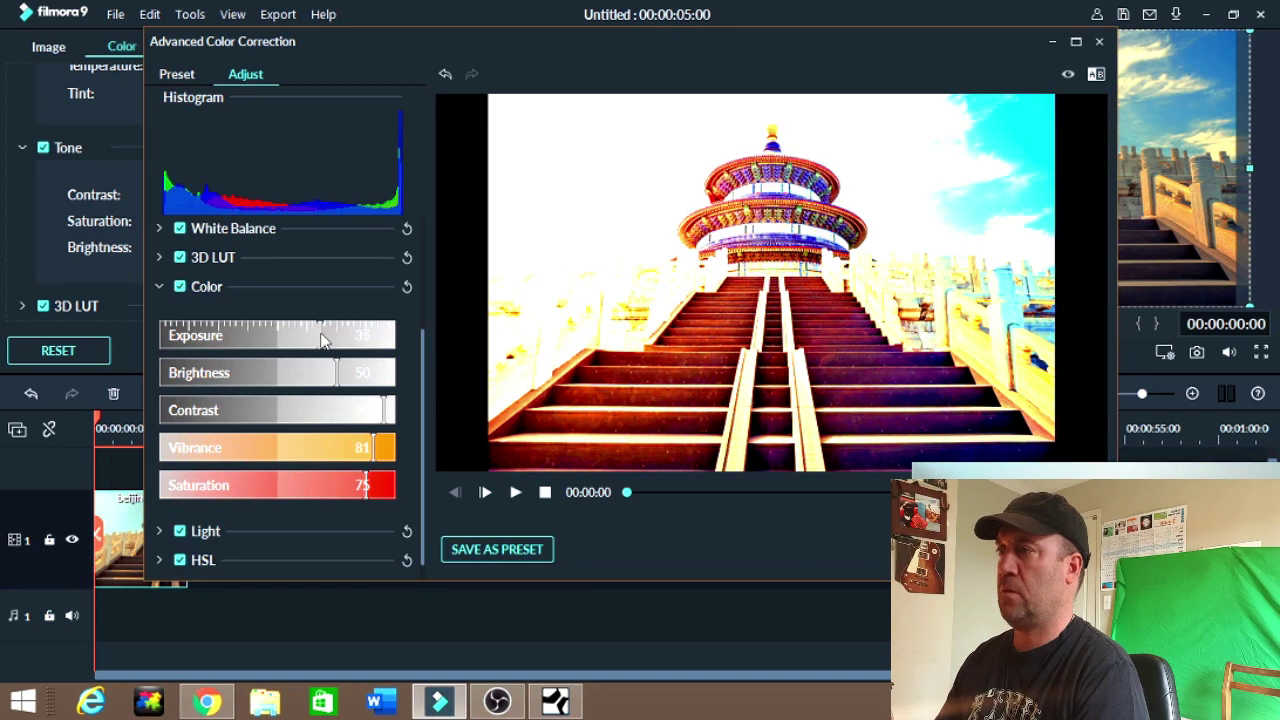
{"action": "left_click", "coordinate": [1050, 549]}
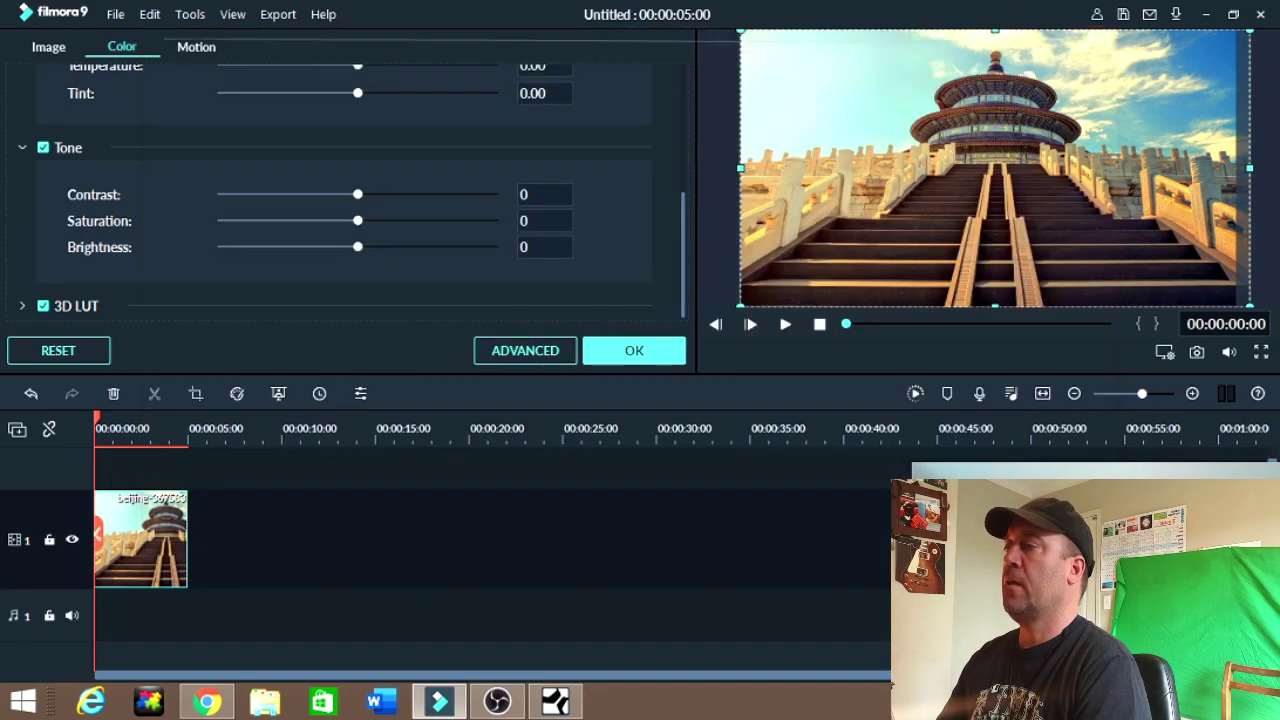
{"action": "left_click", "coordinate": [624, 358]}
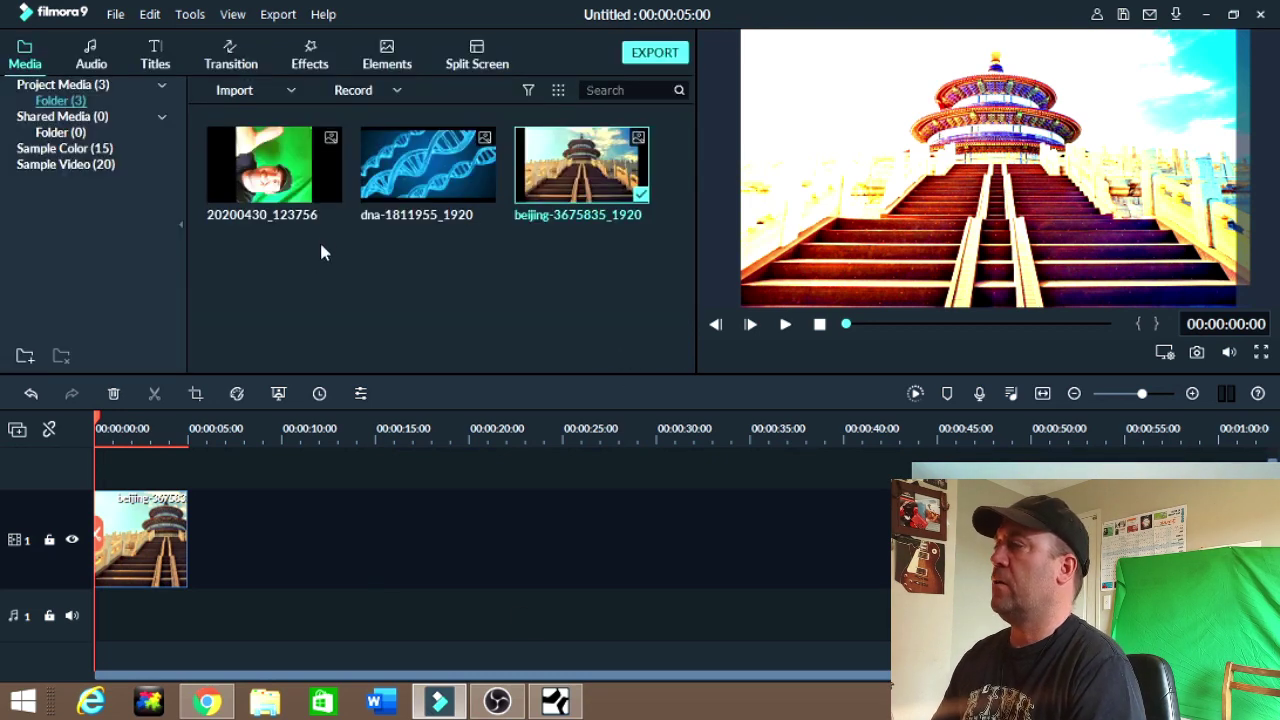
Browse the overlay effects and apply Bokeh Blur 1 to the temple clip on the timeline
{"action": "left_click", "coordinate": [312, 52]}
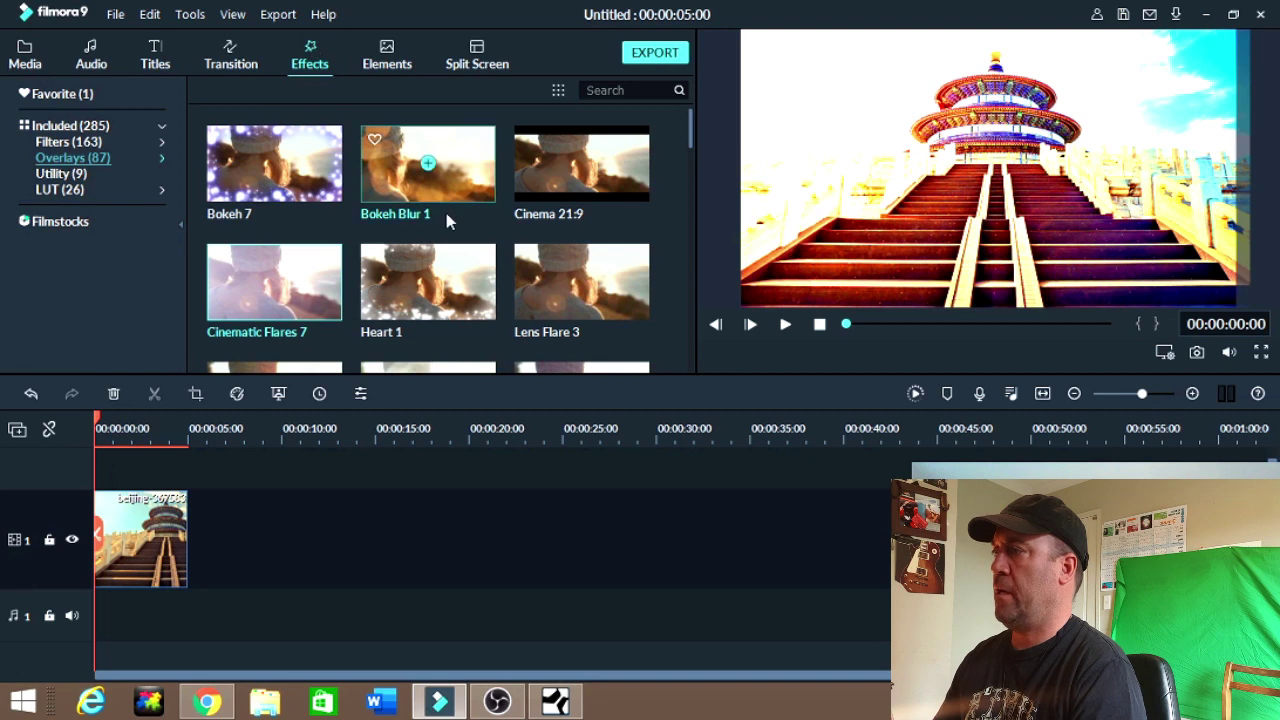
{"action": "scroll", "coordinate": [440, 215], "scroll_direction": "down", "scroll_amount": 10}
{"action": "scroll", "coordinate": [447, 232], "scroll_direction": "up", "scroll_amount": 5}
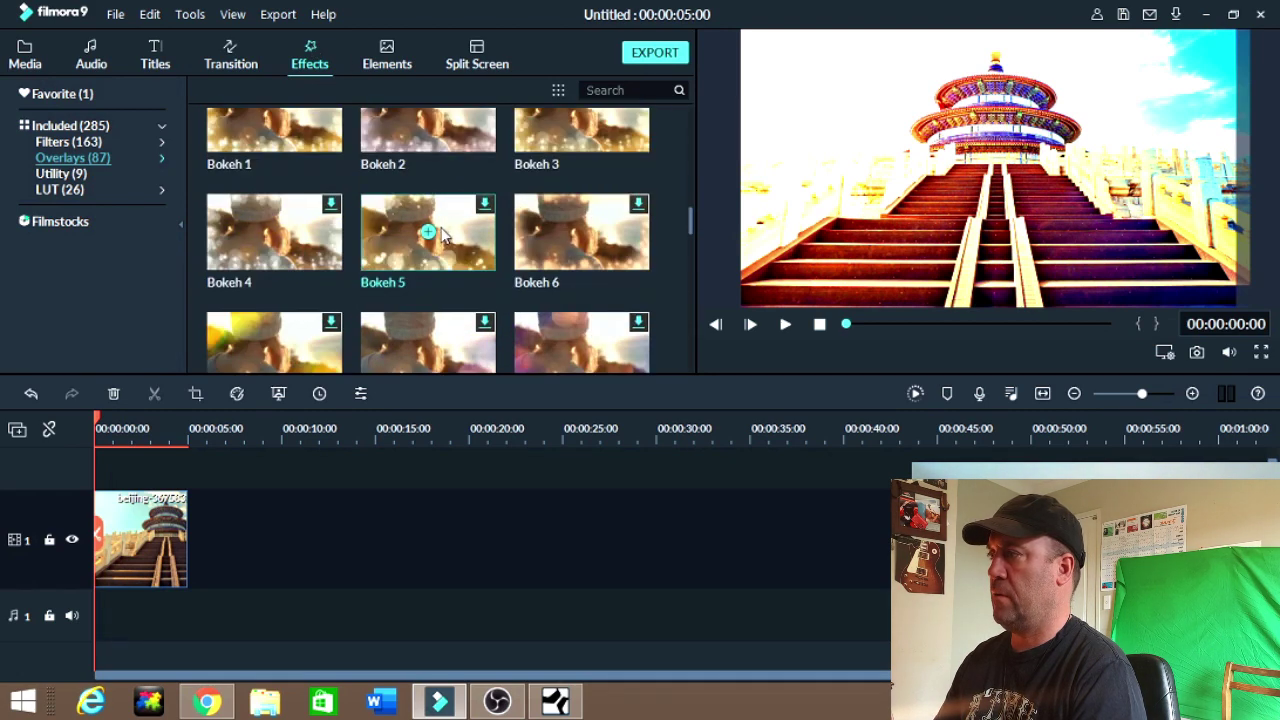
{"action": "scroll", "coordinate": [420, 254], "scroll_direction": "up", "scroll_amount": 5}
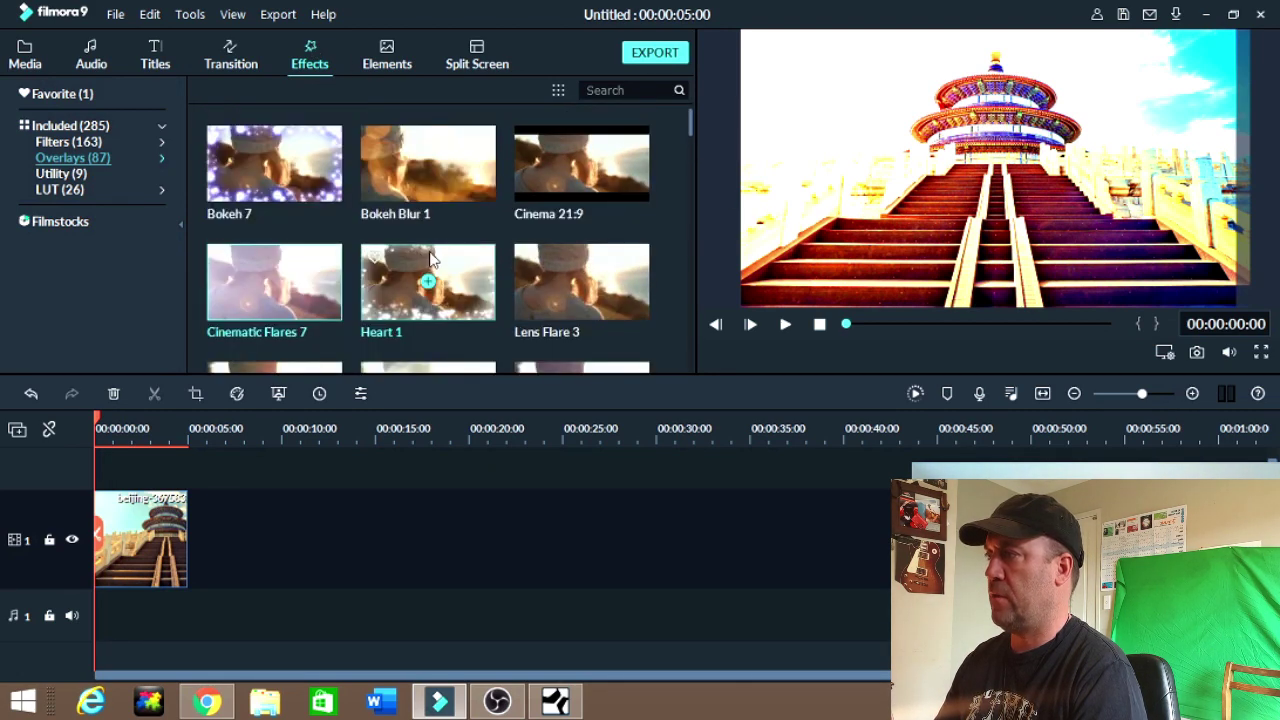
{"action": "scroll", "coordinate": [433, 253], "scroll_direction": "down", "scroll_amount": 10}
{"action": "scroll", "coordinate": [433, 253], "scroll_direction": "up", "scroll_amount": 10}
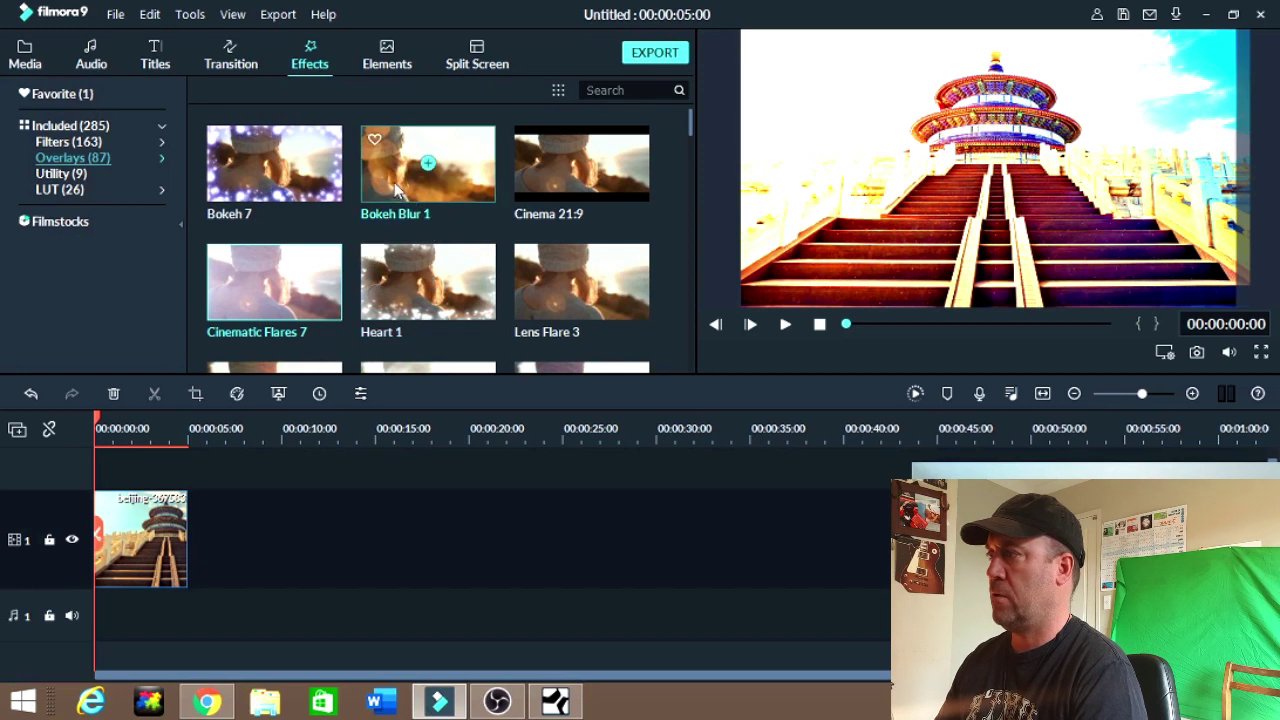
{"action": "left_click_drag", "start_coordinate": [397, 190], "coordinate": [468, 207]}
{"action": "left_click_drag", "start_coordinate": [614, 244], "coordinate": [170, 544]}
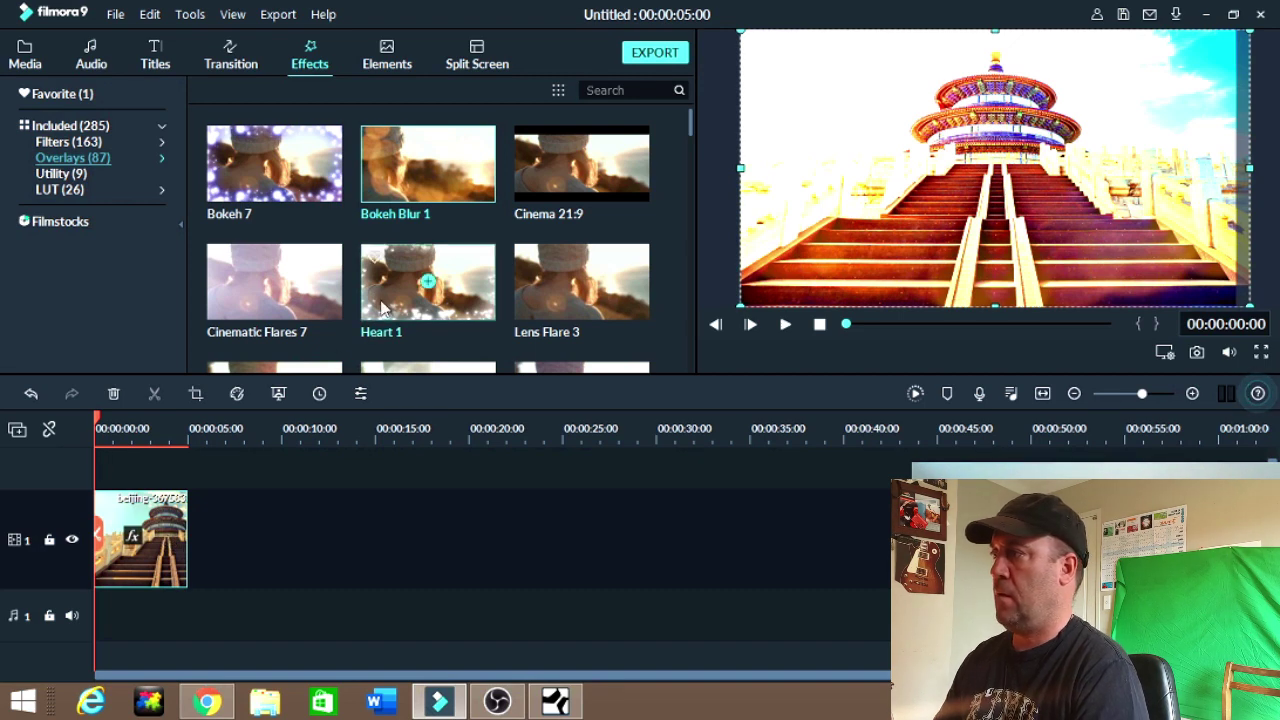
Add the Vintage Viewfinder overlay to the temple clip, and delete all effects from the clip
{"action": "scroll", "coordinate": [381, 306], "scroll_direction": "down", "scroll_amount": 5}
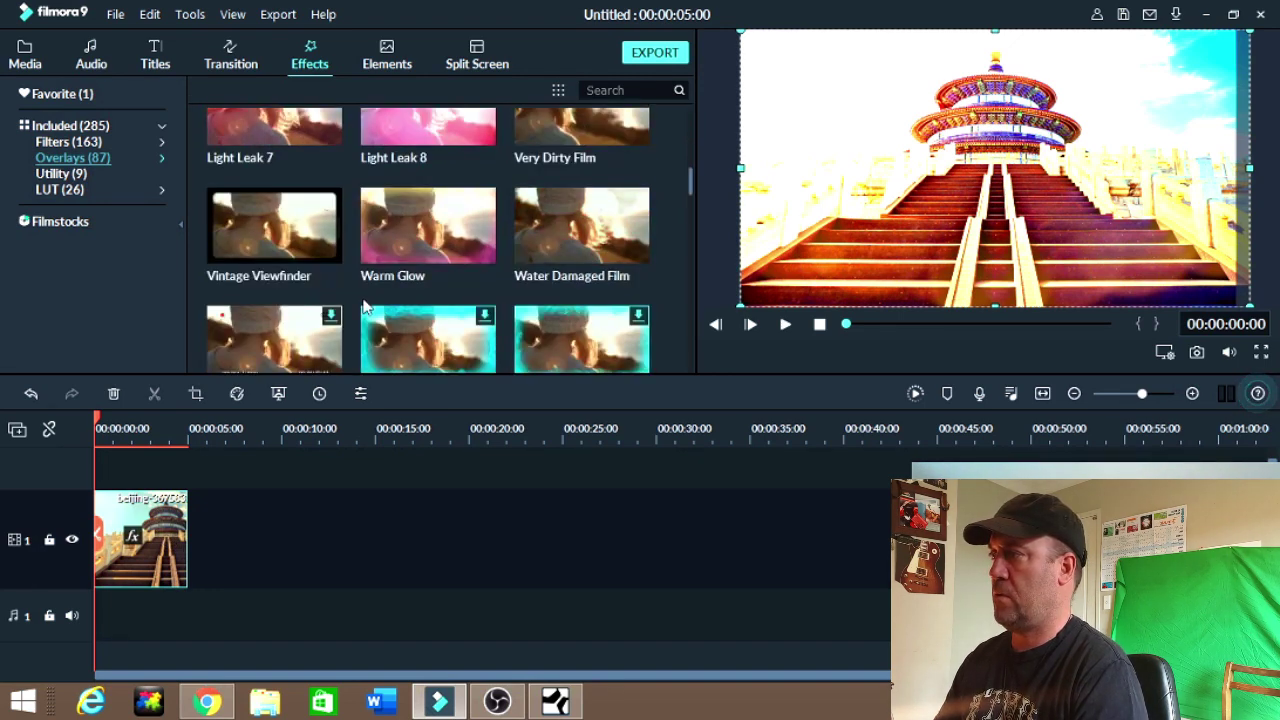
{"action": "left_click_drag", "start_coordinate": [240, 240], "coordinate": [130, 540]}
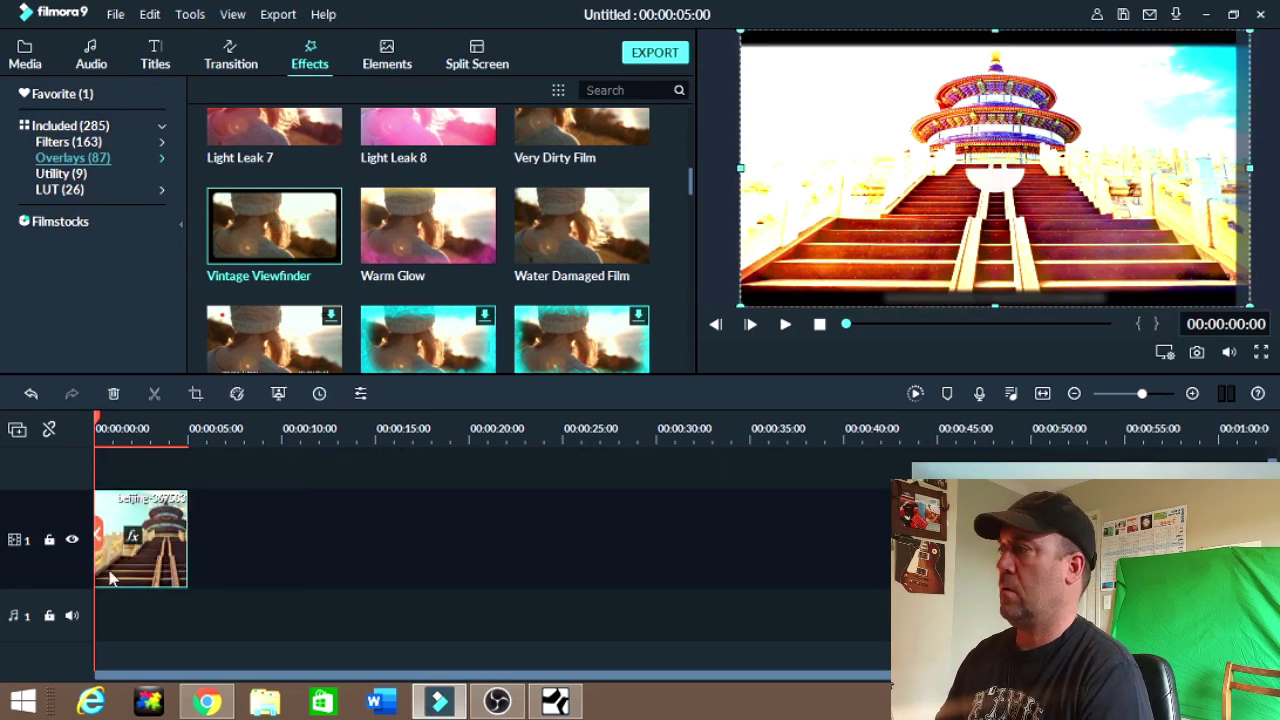
{"action": "right_click", "coordinate": [132, 540]}
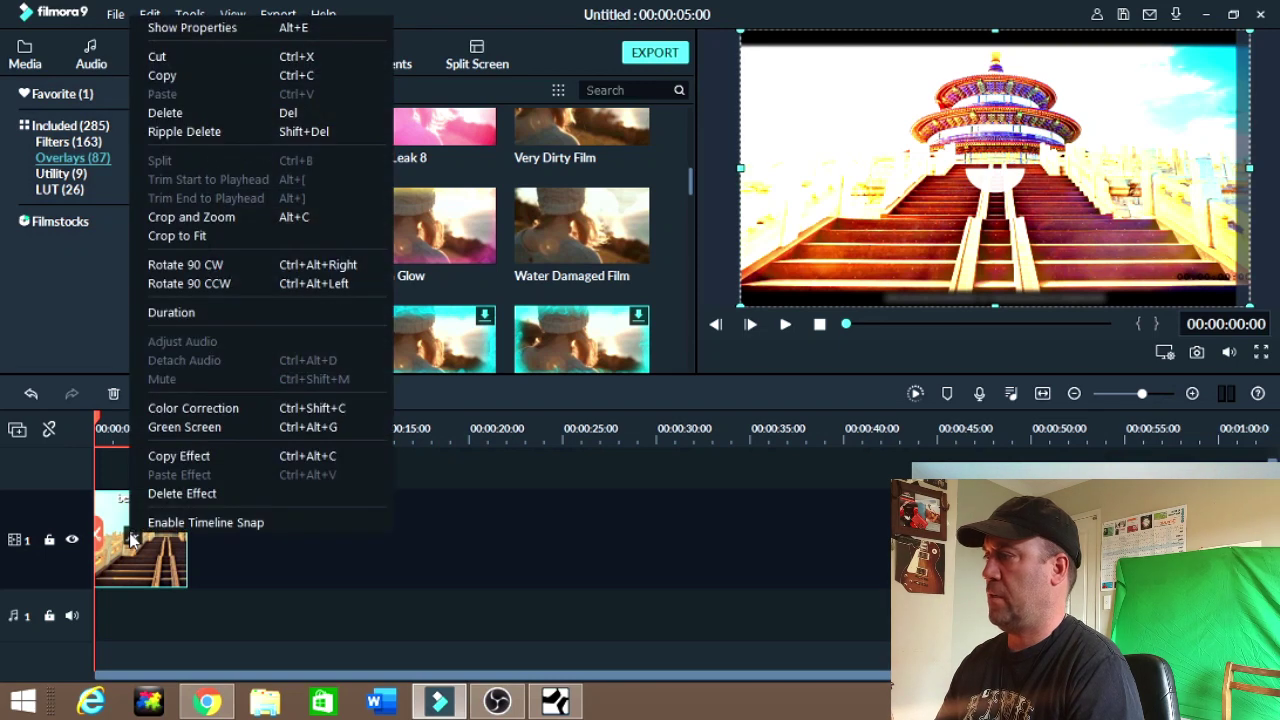
{"action": "left_click", "coordinate": [149, 494]}
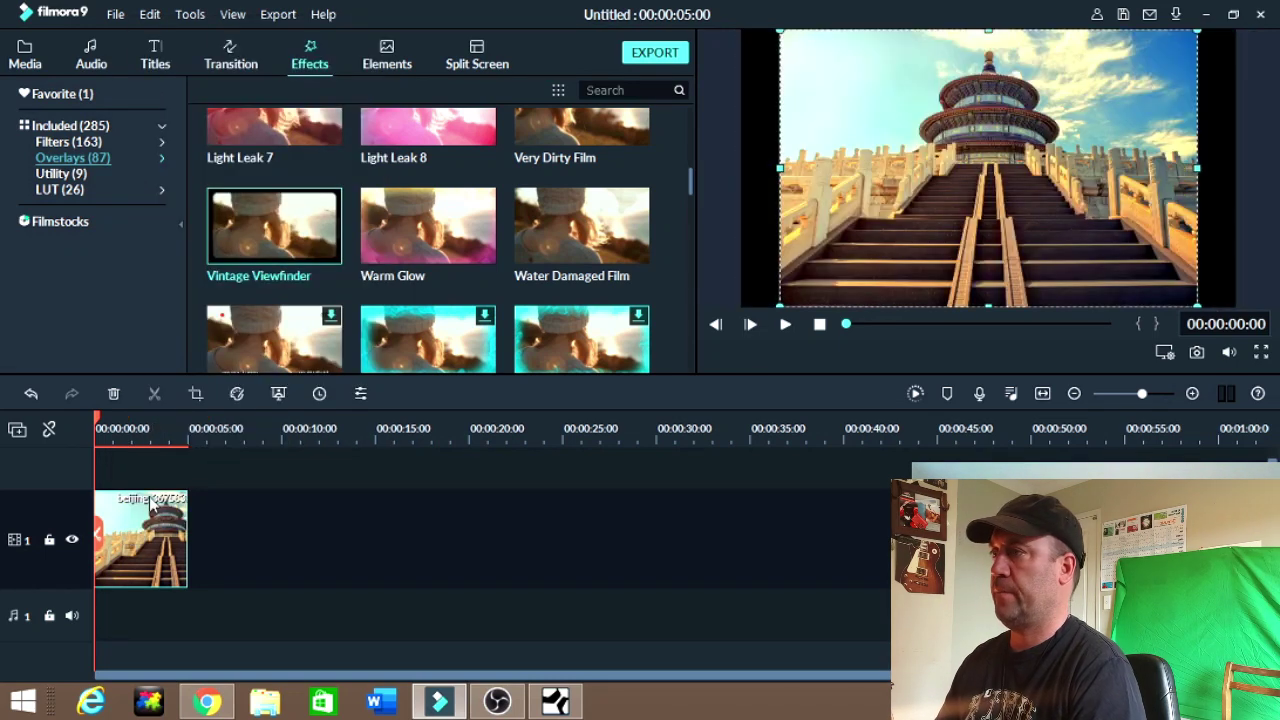
Apply the Warm Glow overlay to the temple clip and stretch the image sideways to fill the preview frame
{"action": "left_click_drag", "start_coordinate": [430, 240], "coordinate": [128, 582]}
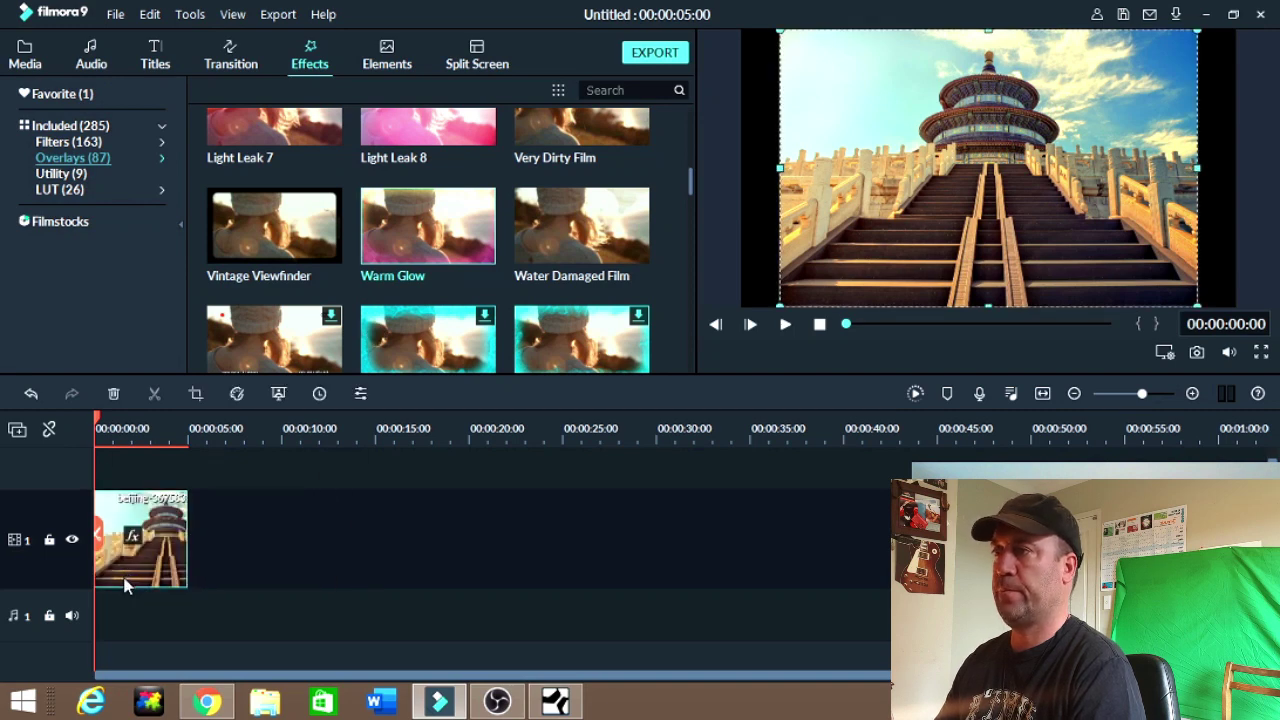
{"action": "left_click_drag", "start_coordinate": [381, 233], "coordinate": [128, 517]}
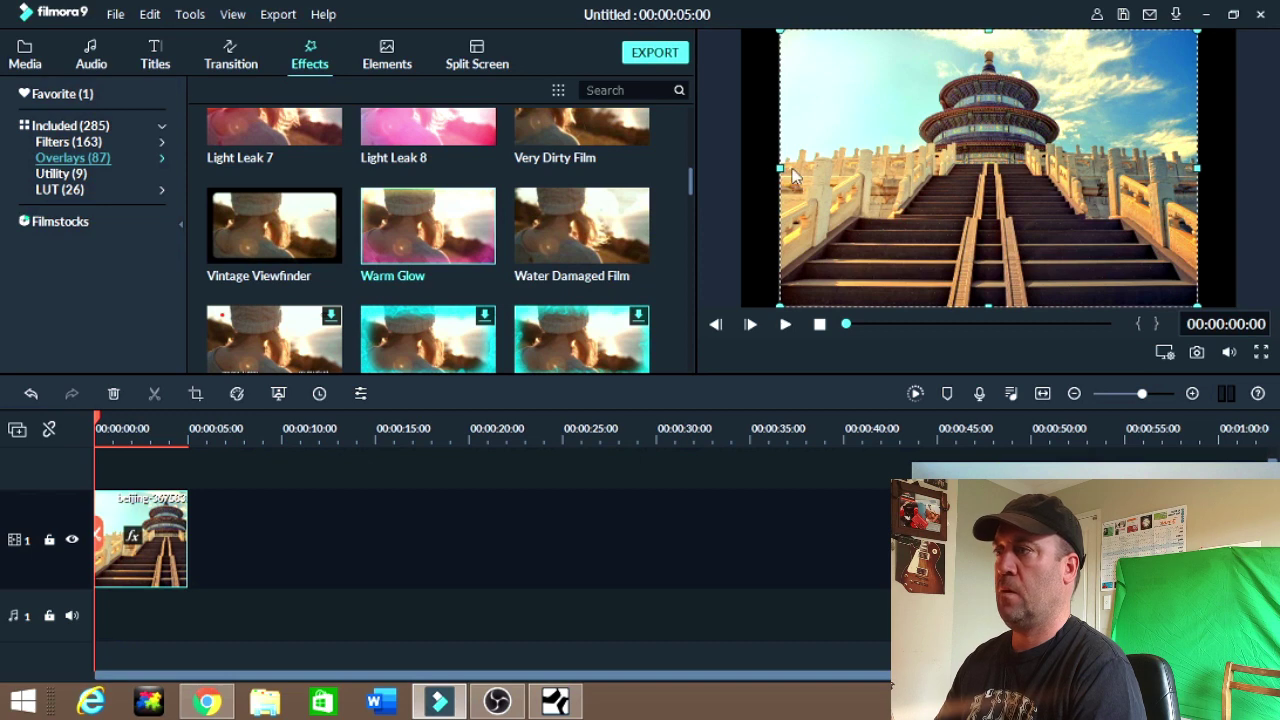
{"action": "left_click_drag", "start_coordinate": [747, 174], "coordinate": [740, 175]}
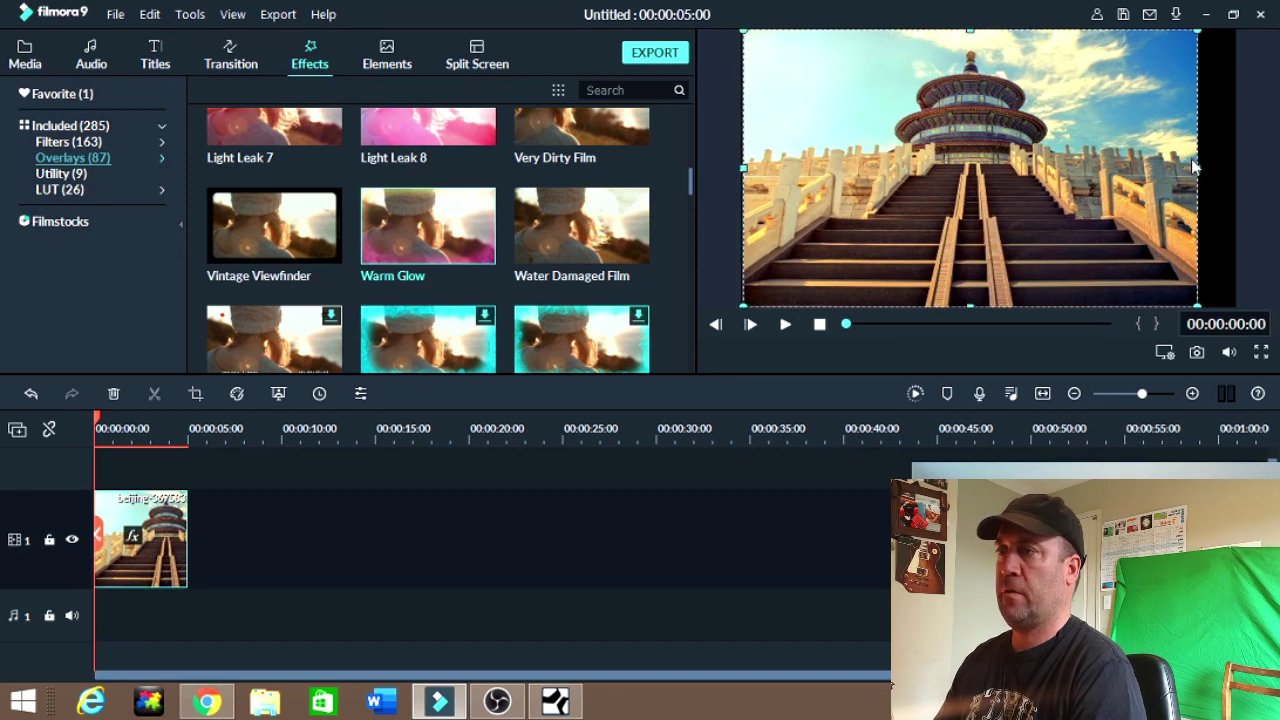
{"action": "left_click_drag", "start_coordinate": [1193, 170], "coordinate": [1240, 170]}
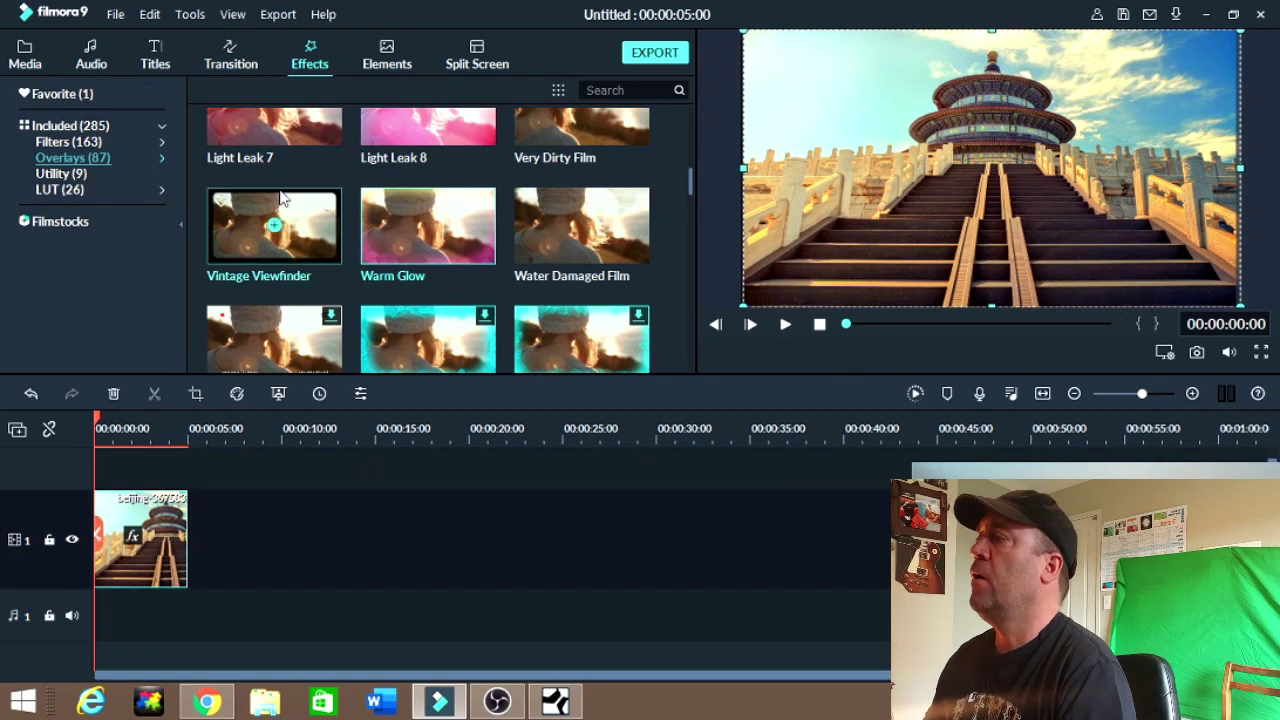
Add photo 20200430_123756 on a track above the temple clip, scale it to about 63%, and move it to the frame's lower-left corner
{"action": "left_click", "coordinate": [27, 54]}
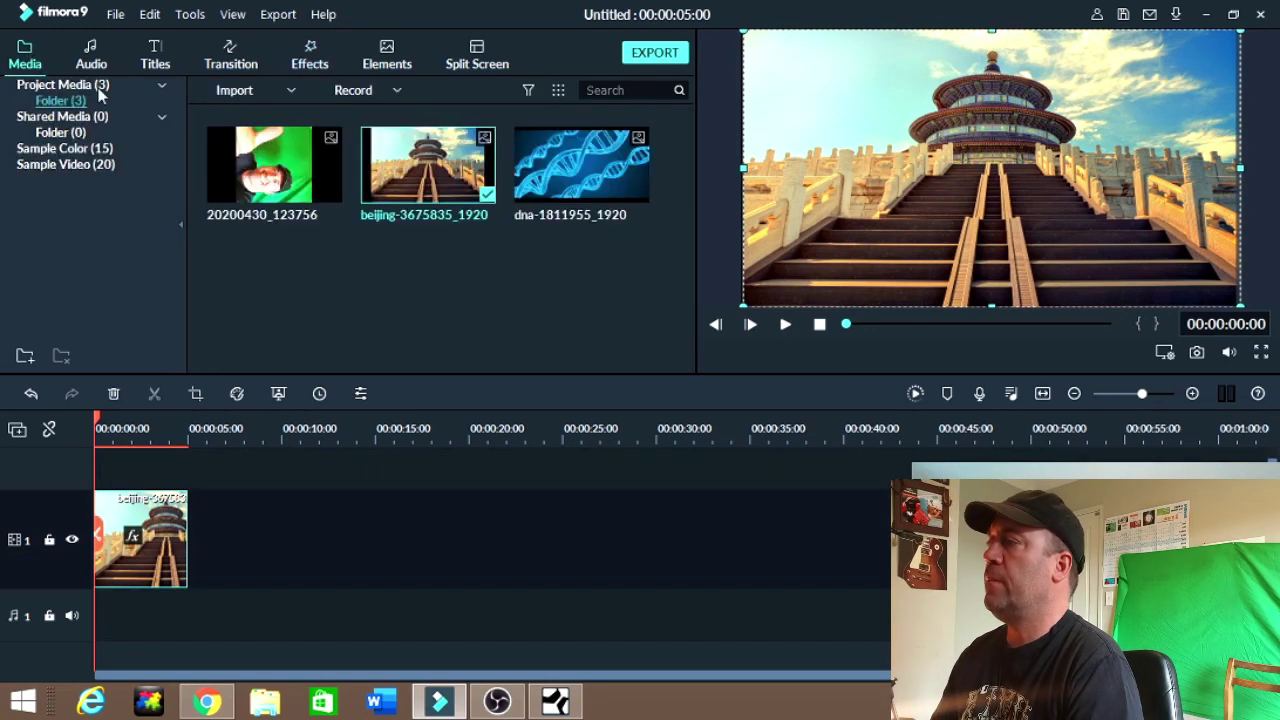
{"action": "left_click", "coordinate": [542, 207]}
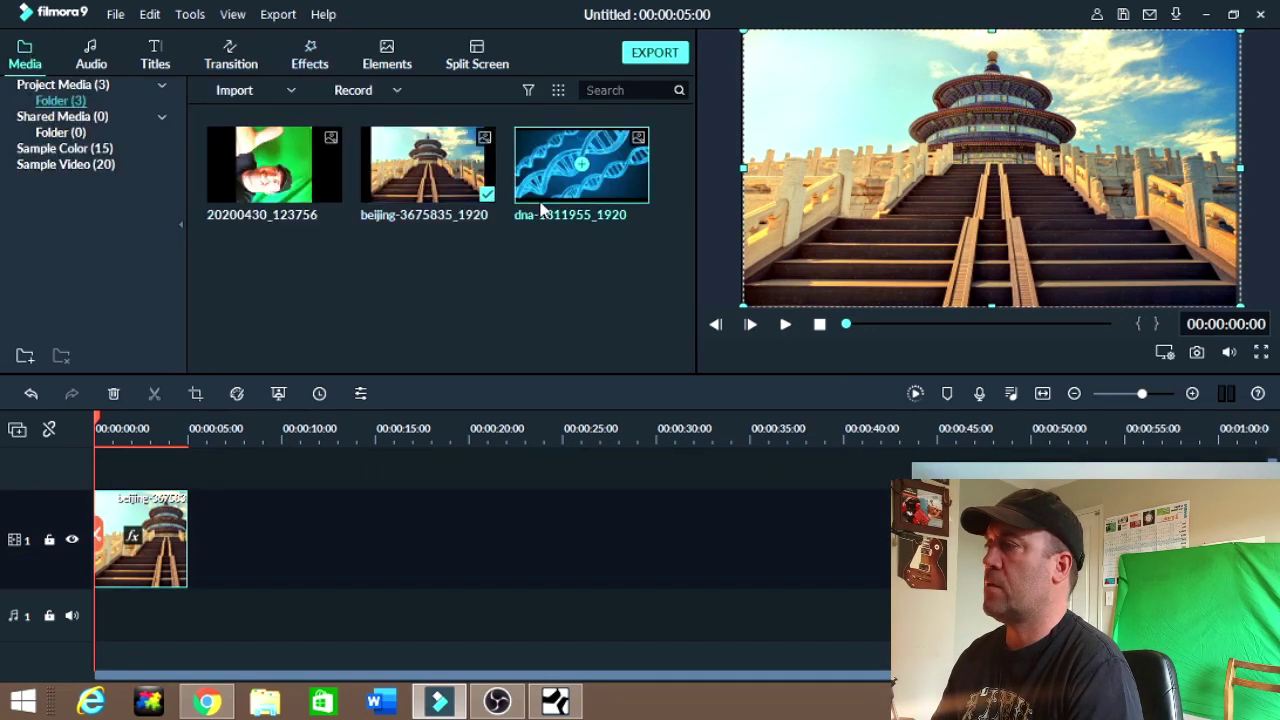
{"action": "left_click", "coordinate": [256, 199]}
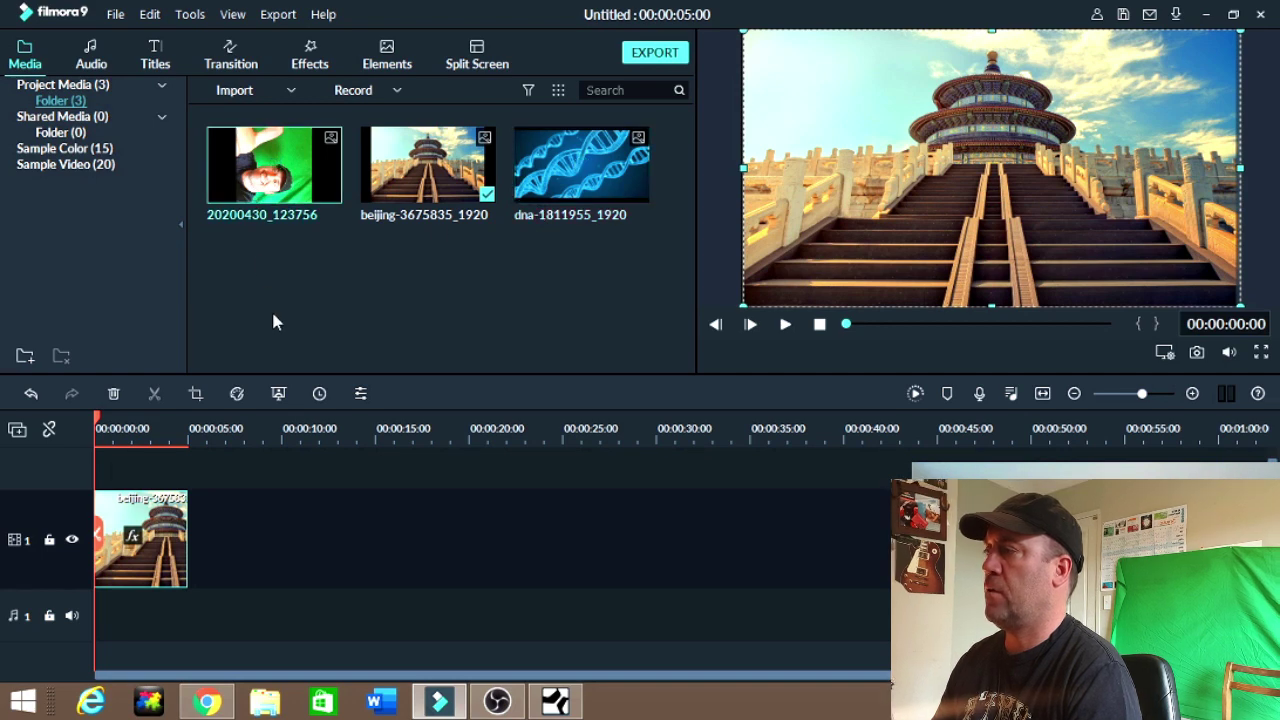
{"action": "left_click_drag", "start_coordinate": [250, 185], "coordinate": [100, 492]}
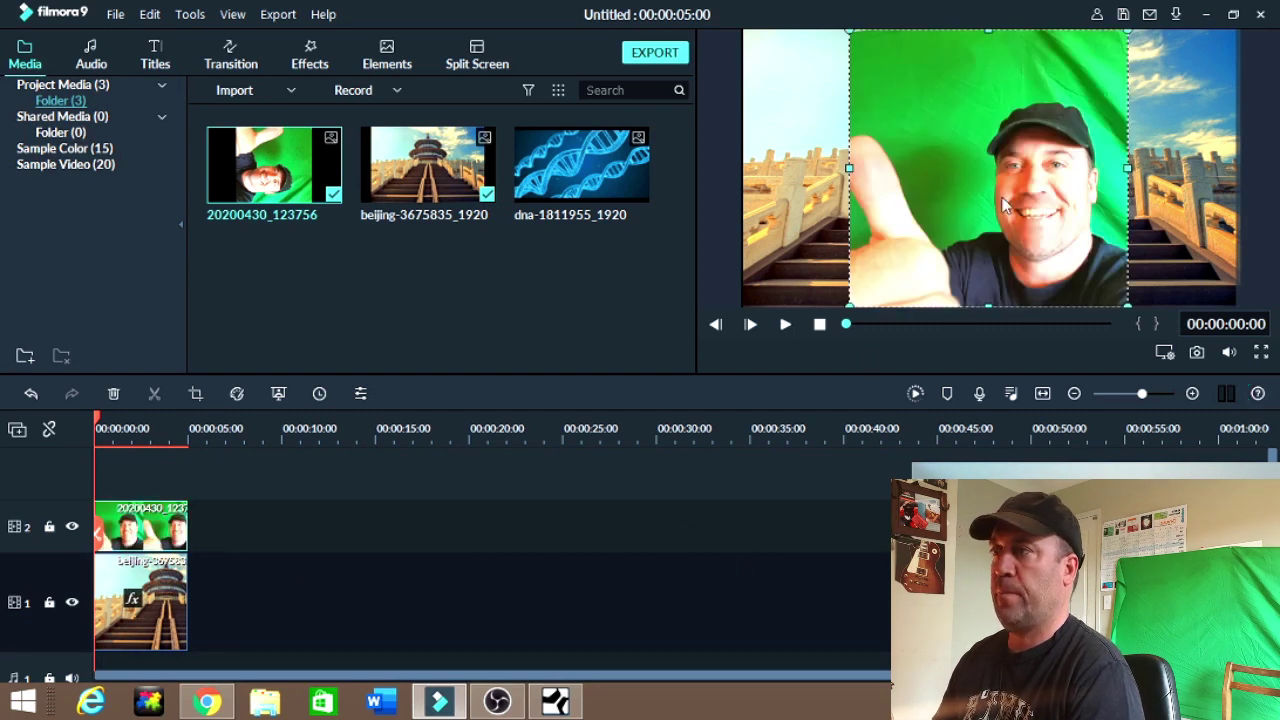
{"action": "left_click_drag", "start_coordinate": [851, 36], "coordinate": [952, 172]}
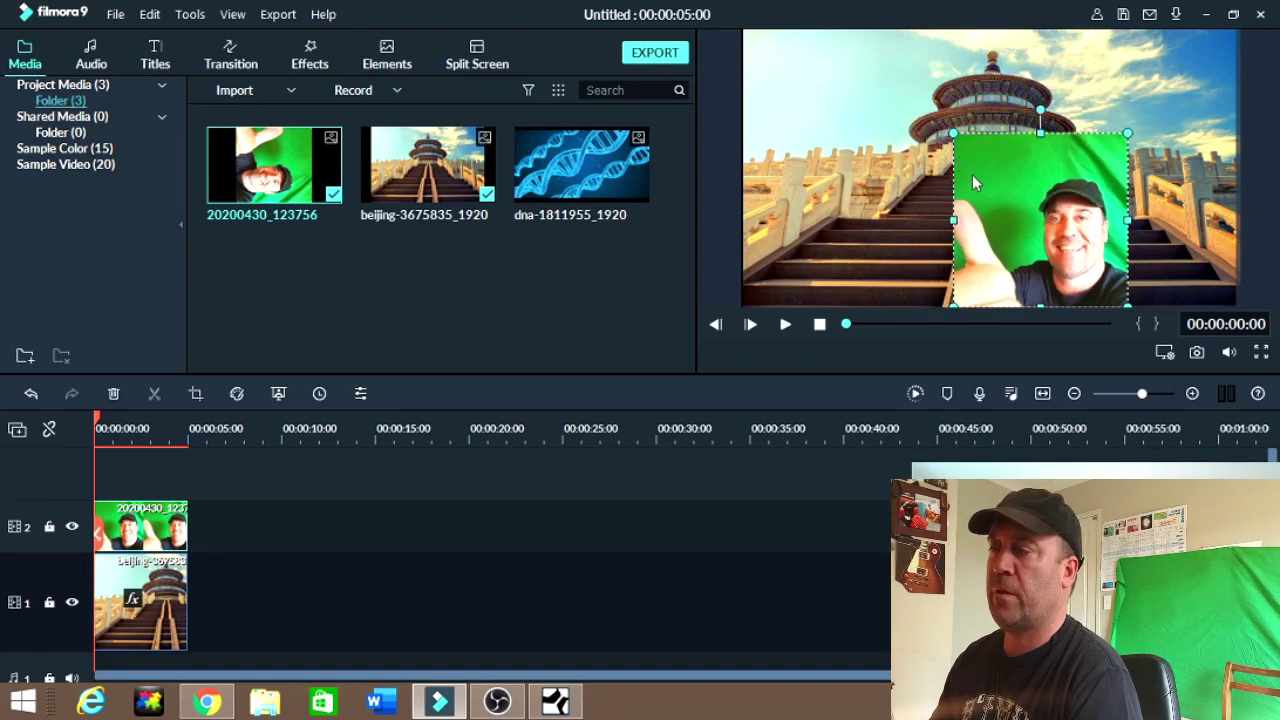
{"action": "left_click_drag", "start_coordinate": [1083, 161], "coordinate": [866, 156]}
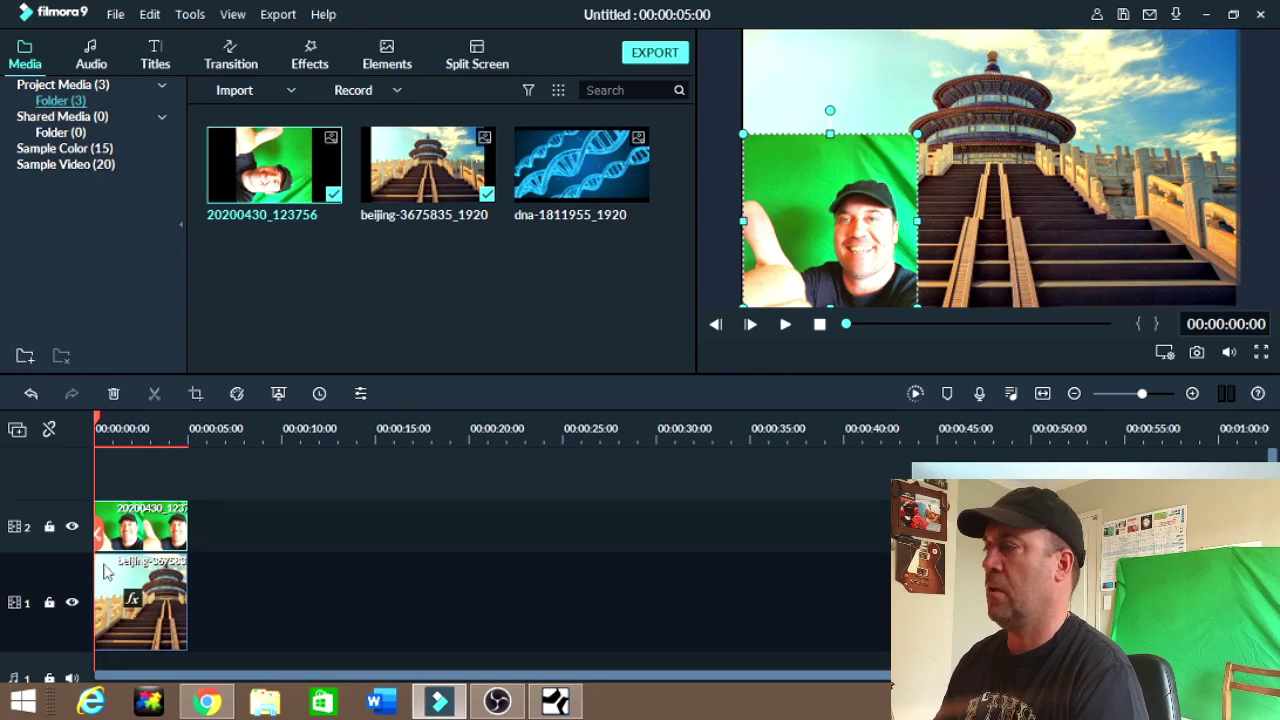
Color-correct the green-screen photo with exposure 3, brightness -31, contrast 37, vibrance 38 and saturation 25
{"action": "right_click", "coordinate": [145, 537]}
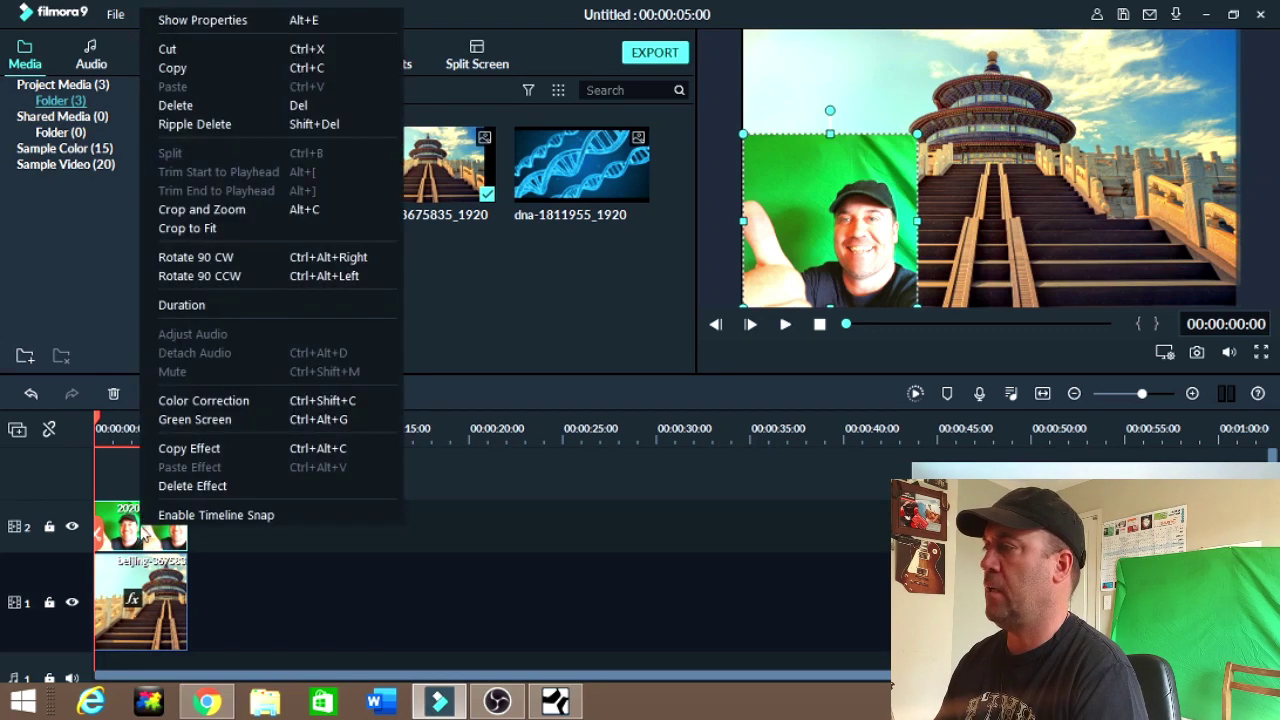
{"action": "left_click", "coordinate": [238, 402]}
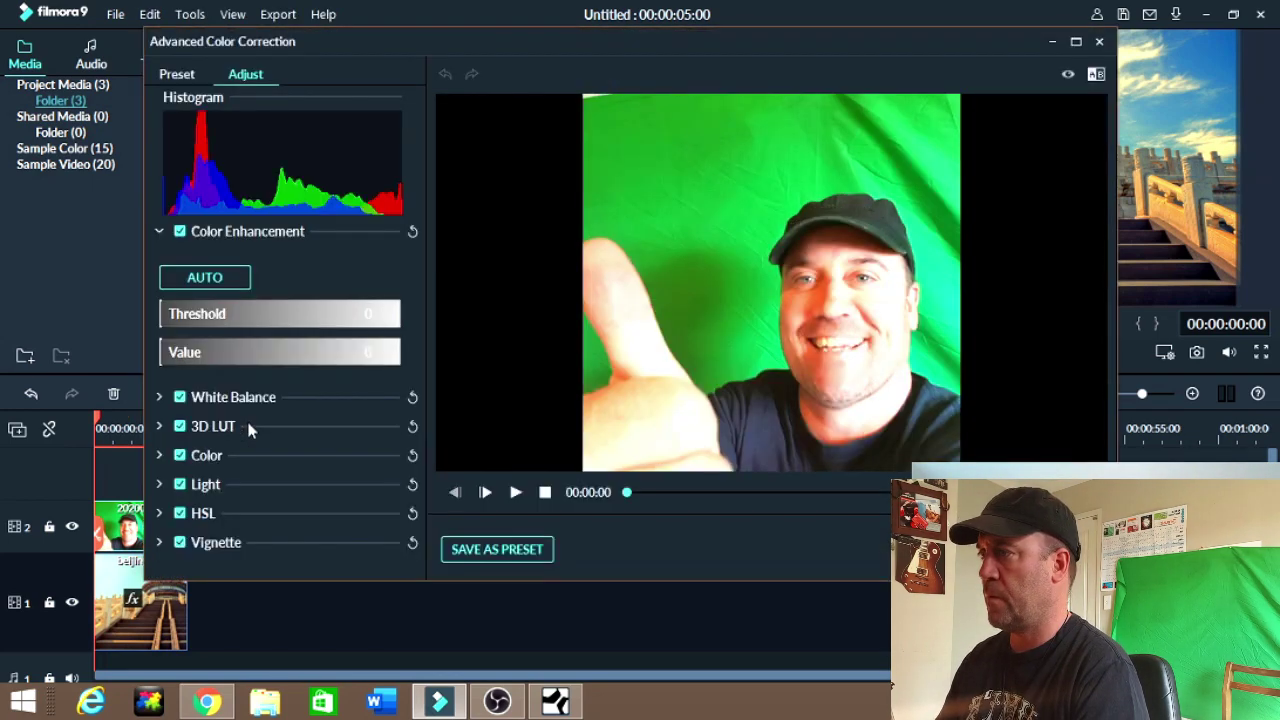
{"action": "left_click", "coordinate": [159, 456]}
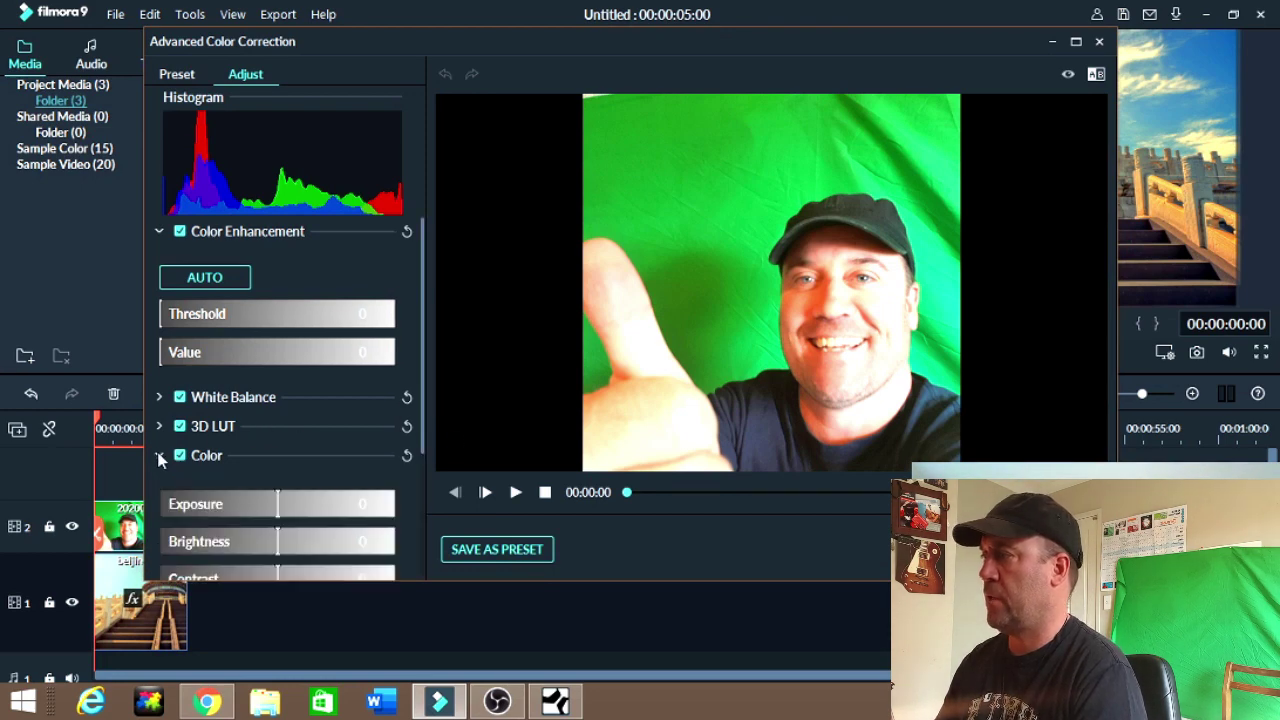
{"action": "scroll", "coordinate": [304, 438], "scroll_direction": "down", "scroll_amount": 3}
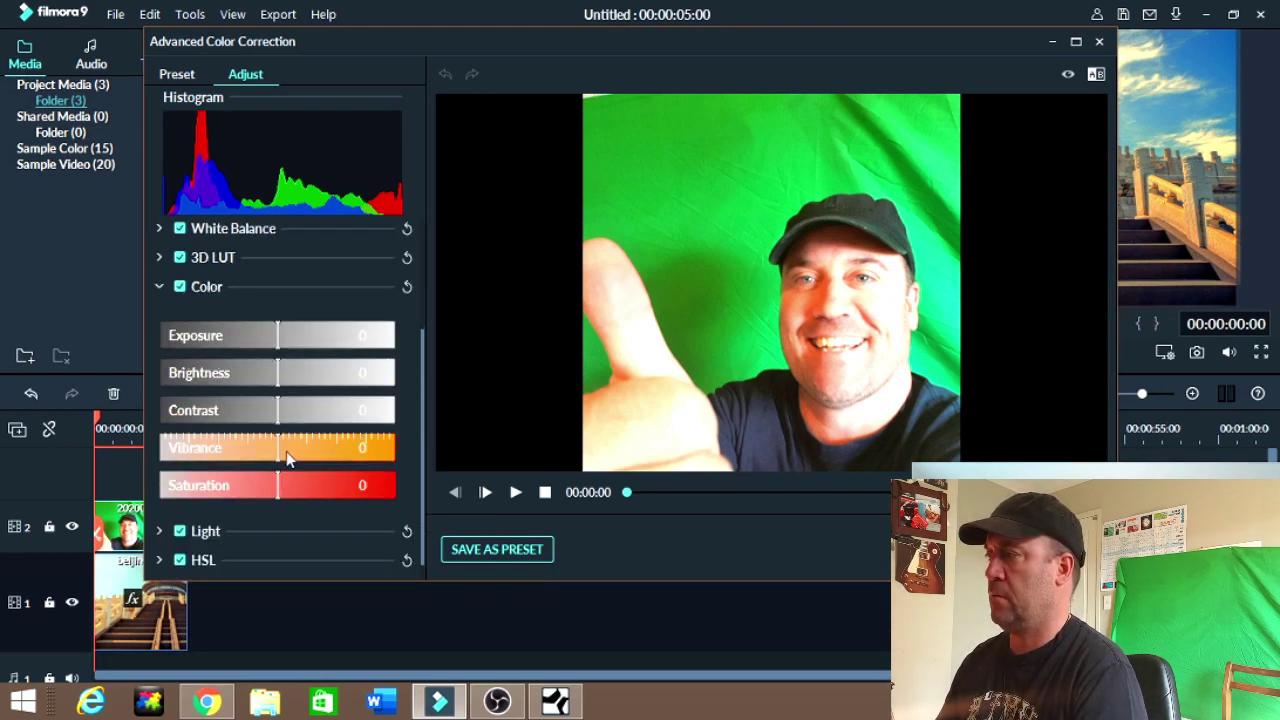
{"action": "left_click_drag", "start_coordinate": [286, 451], "coordinate": [323, 458]}
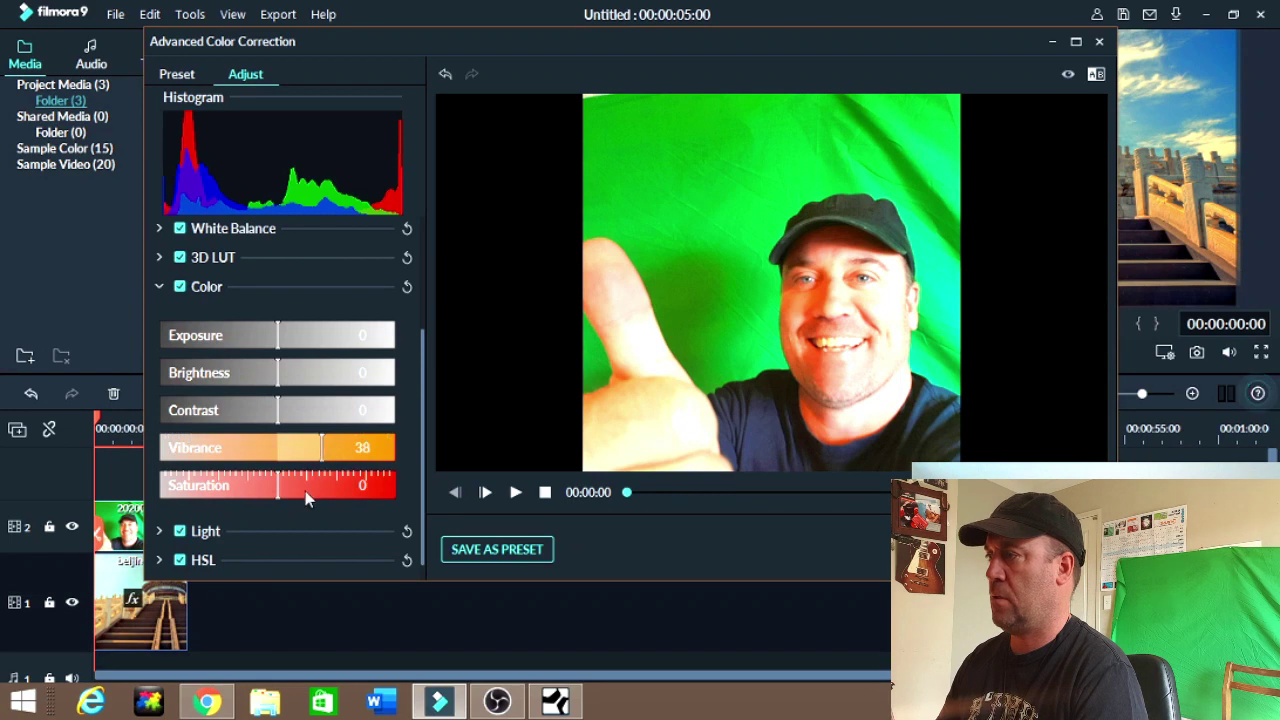
{"action": "left_click", "coordinate": [306, 493]}
{"action": "left_click", "coordinate": [319, 410]}
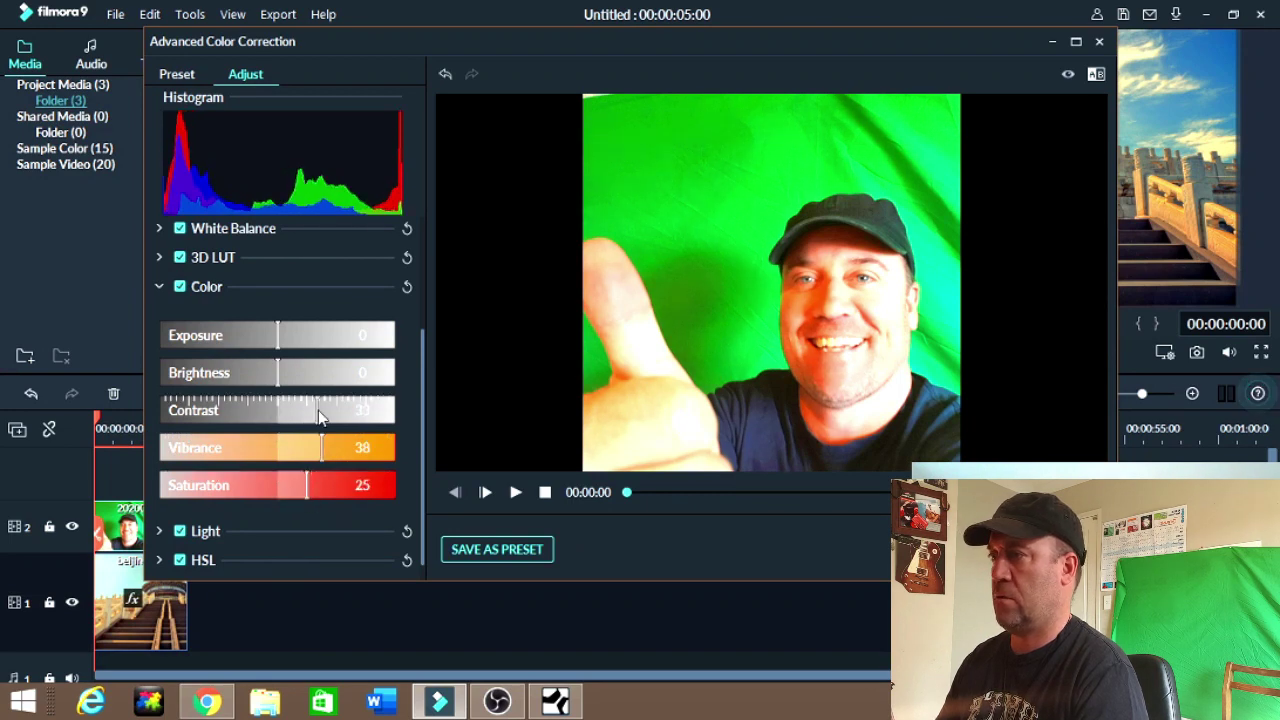
{"action": "left_click", "coordinate": [322, 378]}
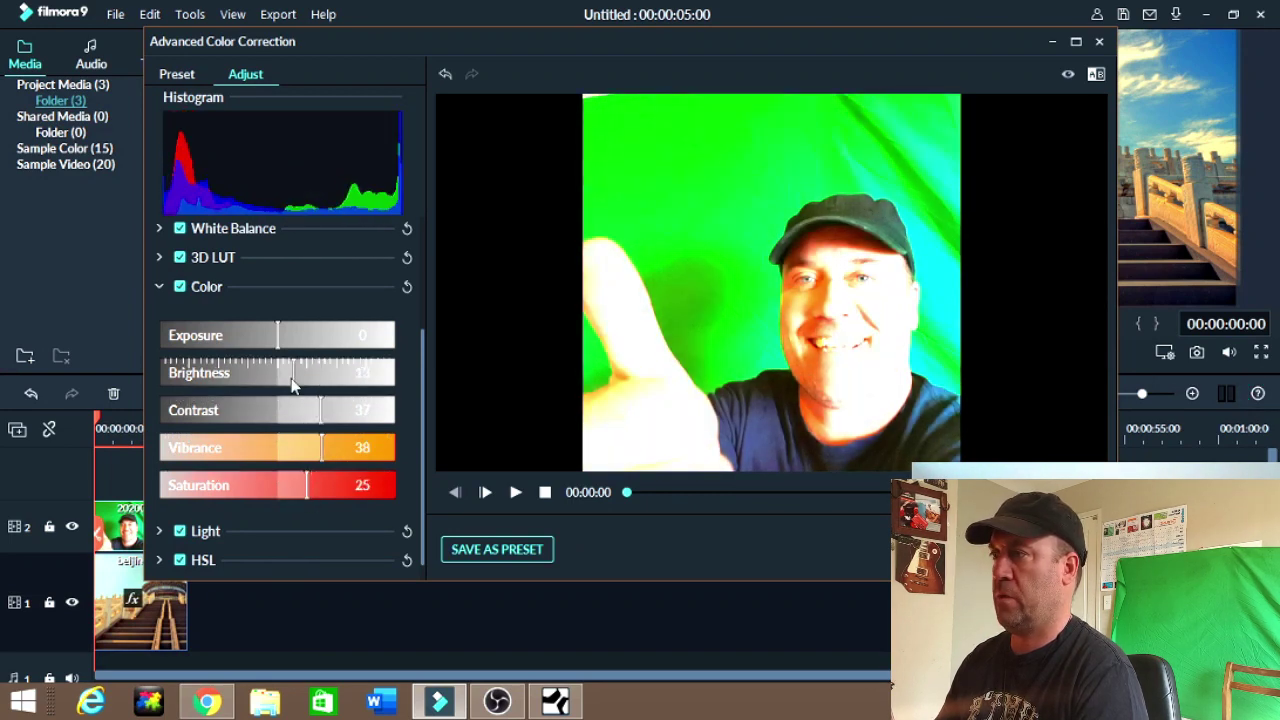
{"action": "left_click", "coordinate": [242, 379]}
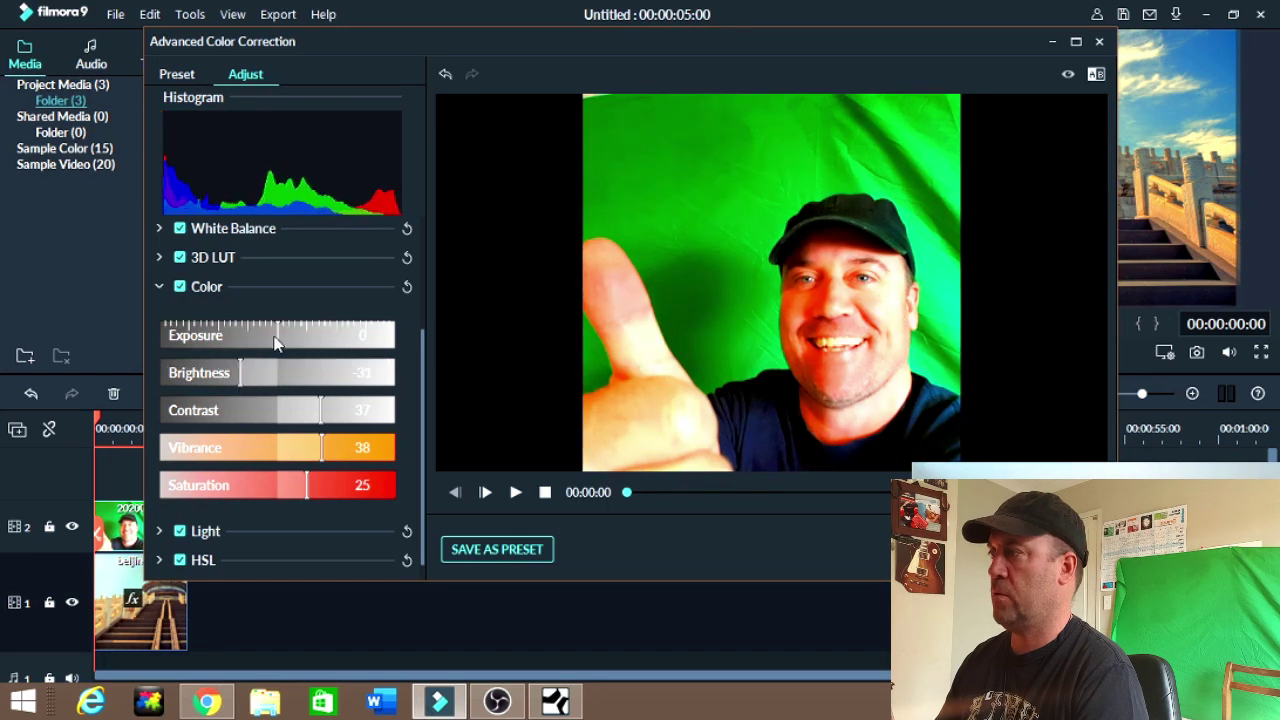
{"action": "left_click", "coordinate": [299, 336]}
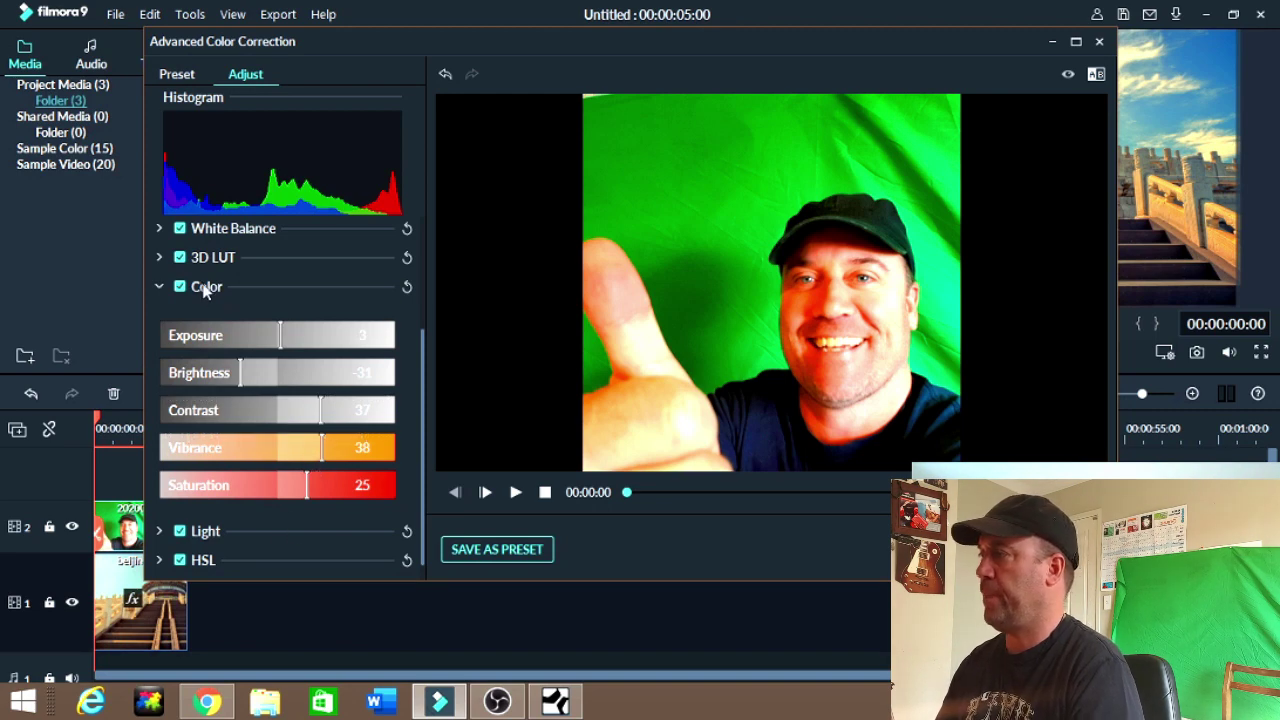
Adjust the green-screen photo's light with raised highlights, shadows 14, slightly lowered whites and blacks -34, and apply the correction
{"action": "scroll", "coordinate": [164, 487], "scroll_direction": "down", "scroll_amount": 1}
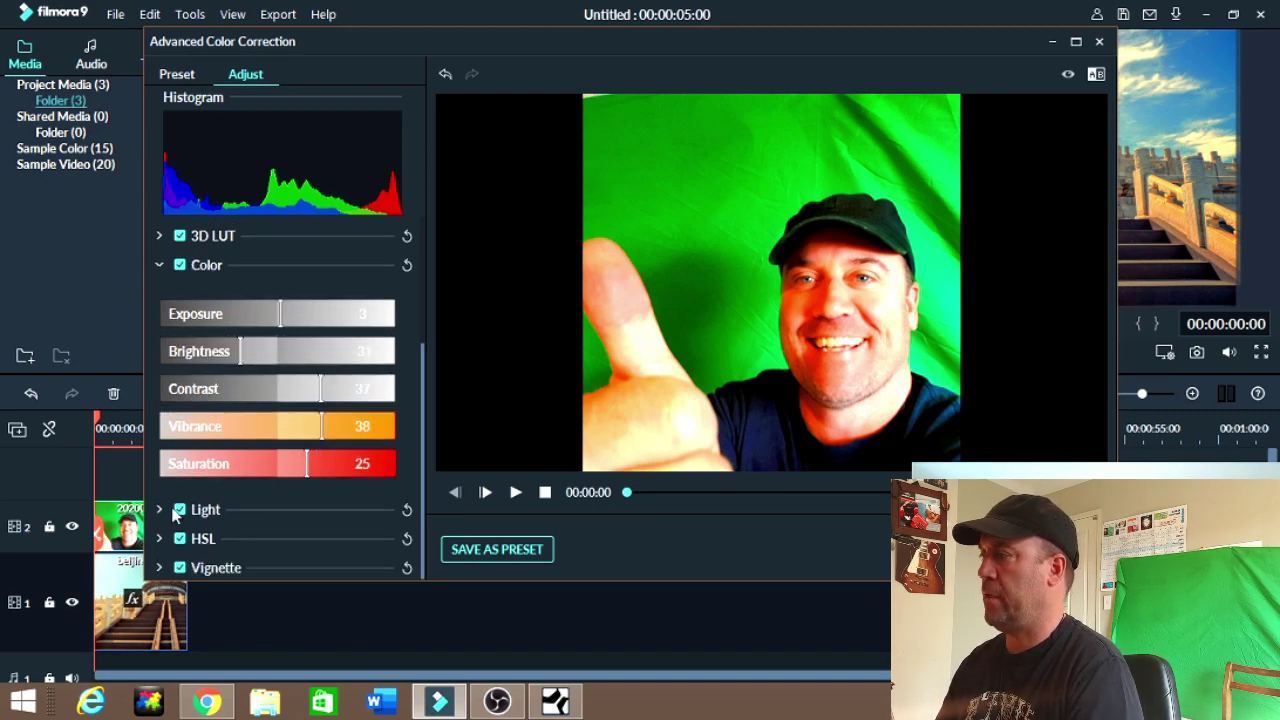
{"action": "left_click", "coordinate": [160, 510]}
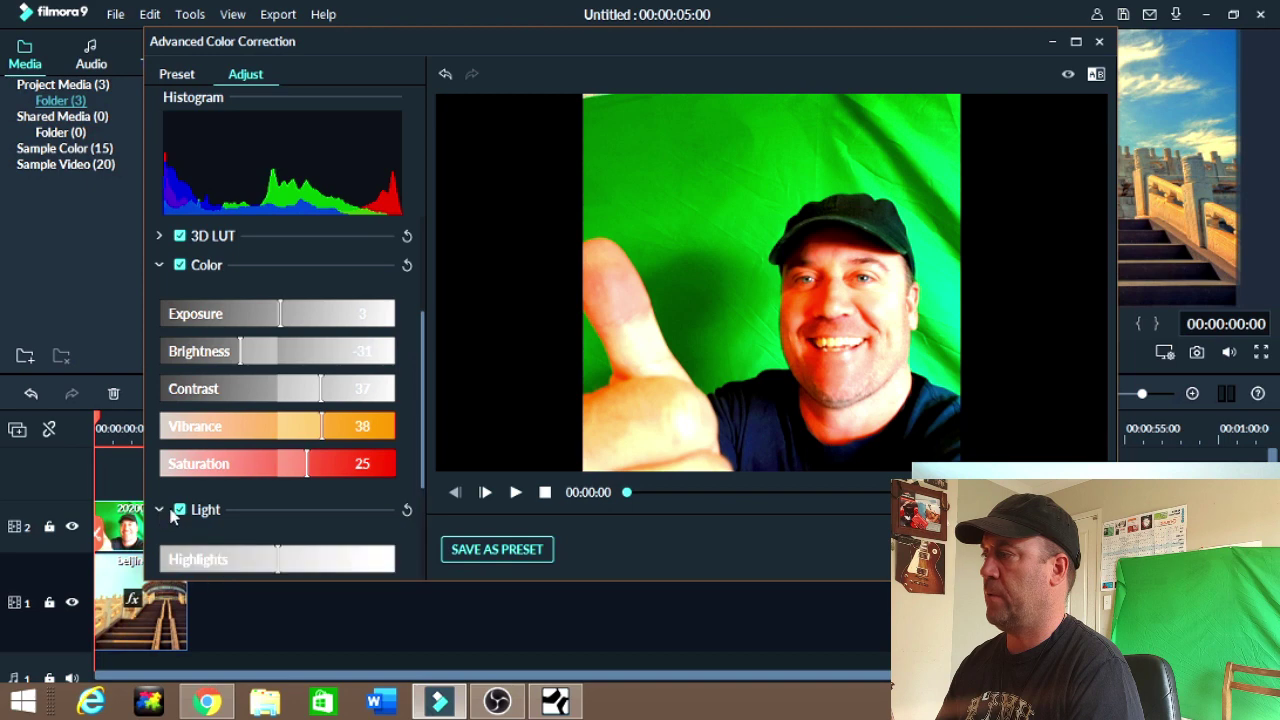
{"action": "left_click_drag", "start_coordinate": [308, 471], "coordinate": [326, 466]}
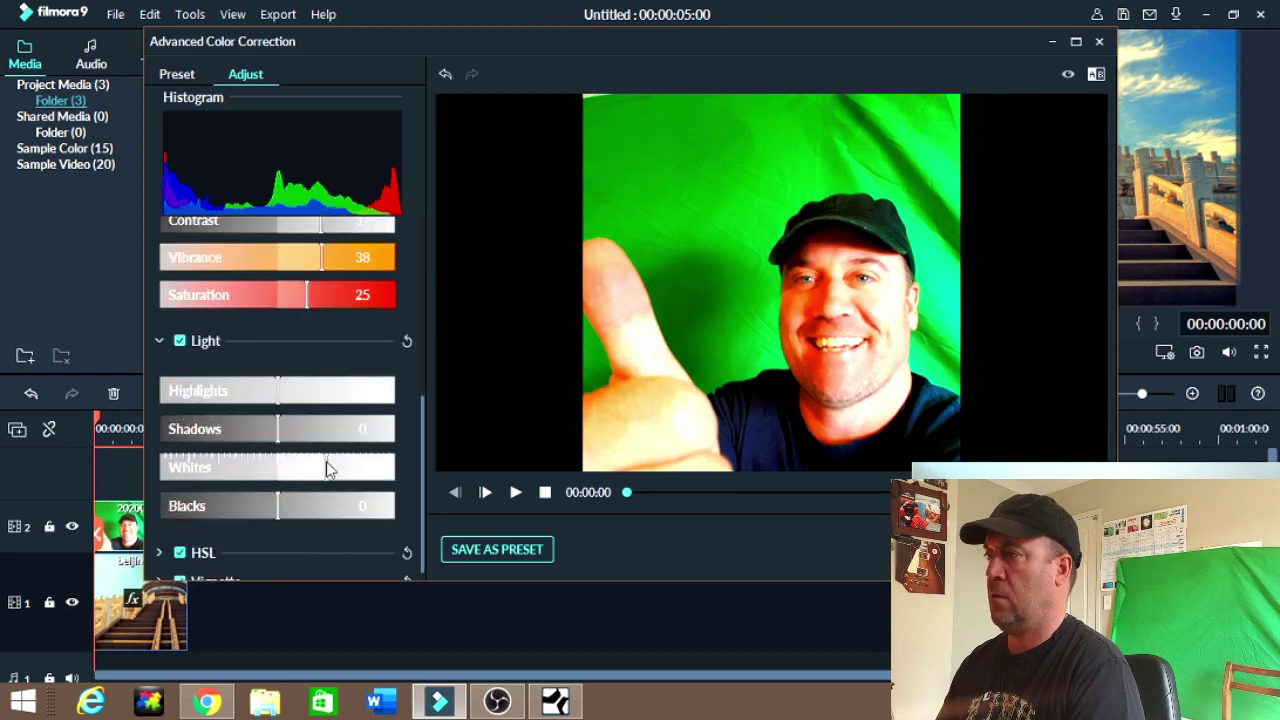
{"action": "left_click_drag", "start_coordinate": [286, 503], "coordinate": [253, 511]}
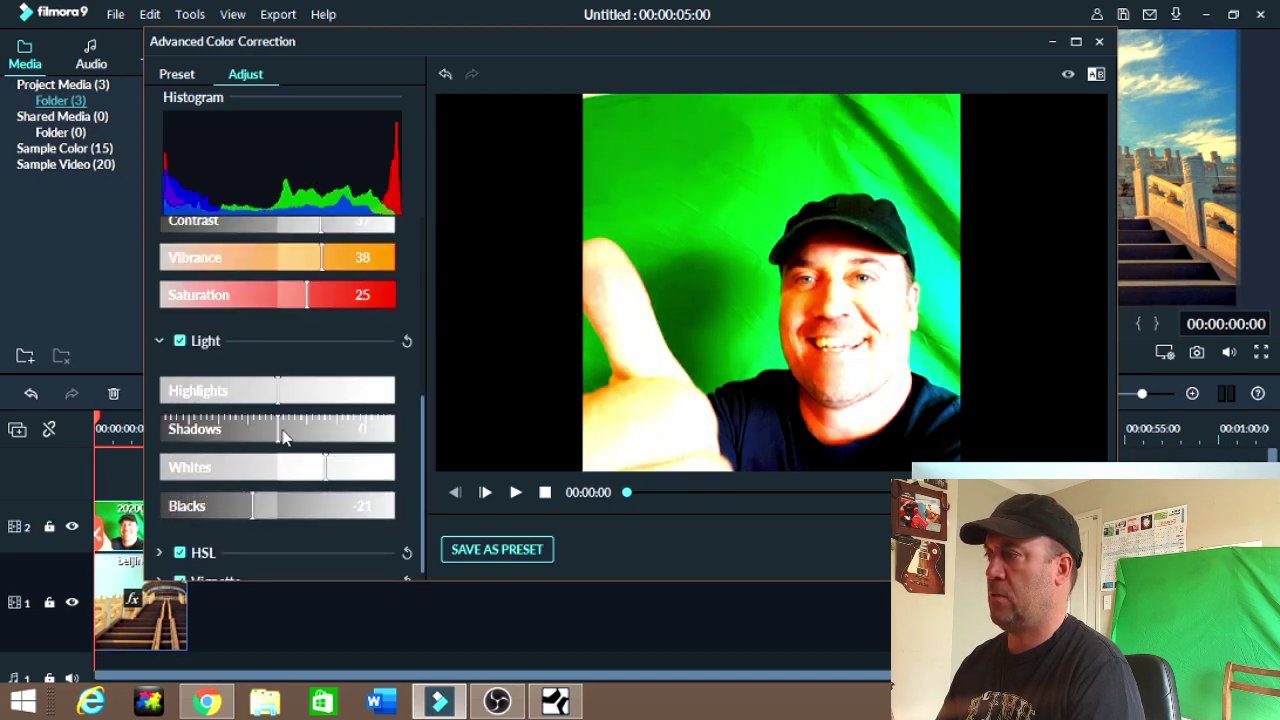
{"action": "left_click_drag", "start_coordinate": [280, 434], "coordinate": [263, 466]}
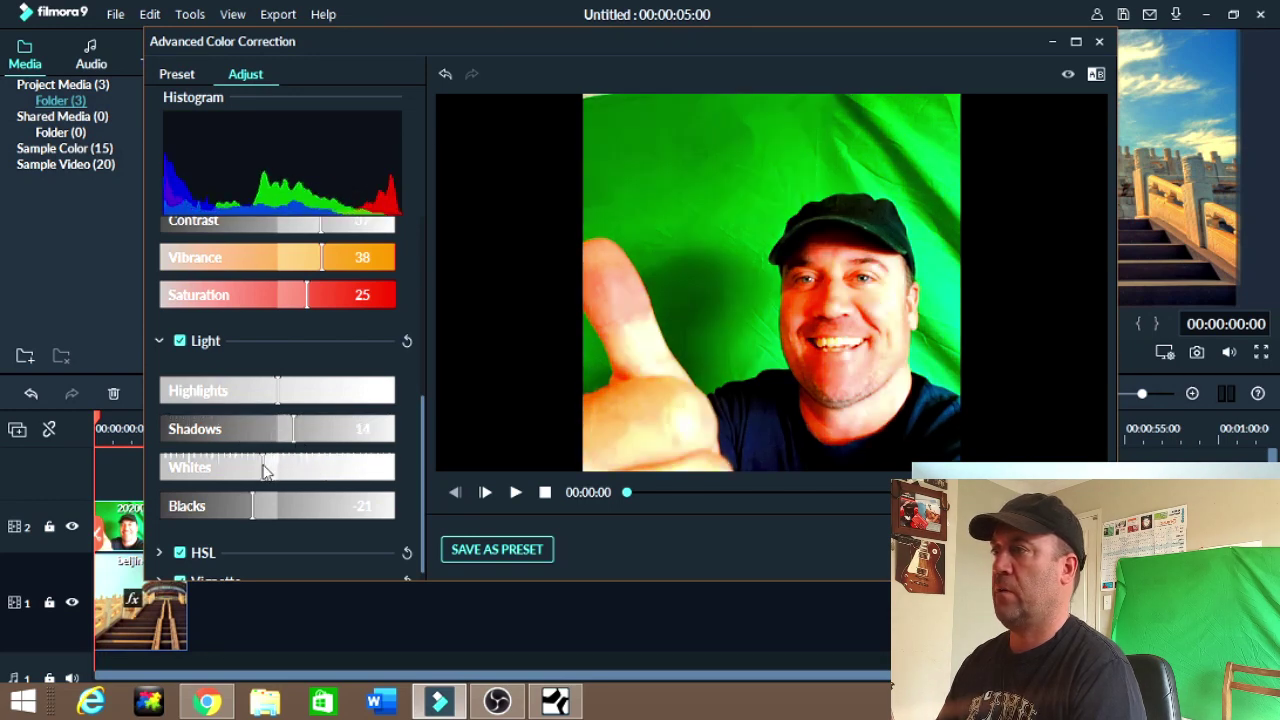
{"action": "left_click_drag", "start_coordinate": [292, 393], "coordinate": [314, 394]}
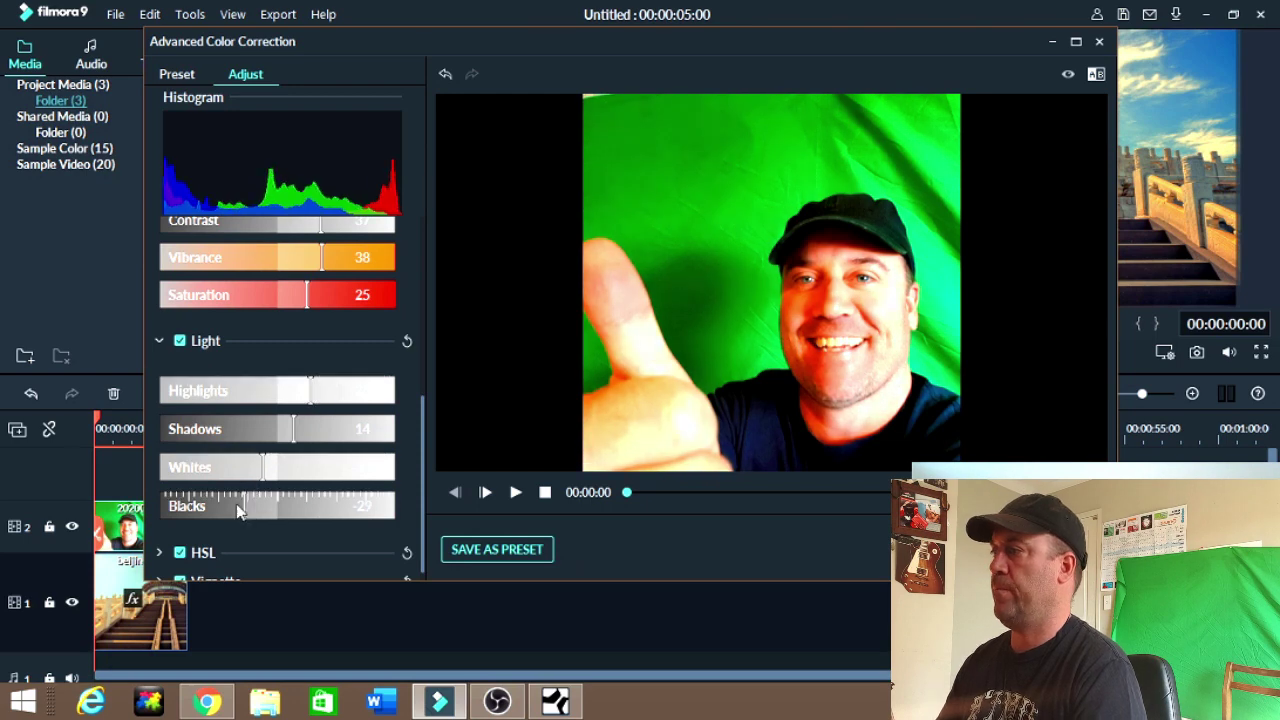
{"action": "left_click_drag", "start_coordinate": [240, 510], "coordinate": [231, 513]}
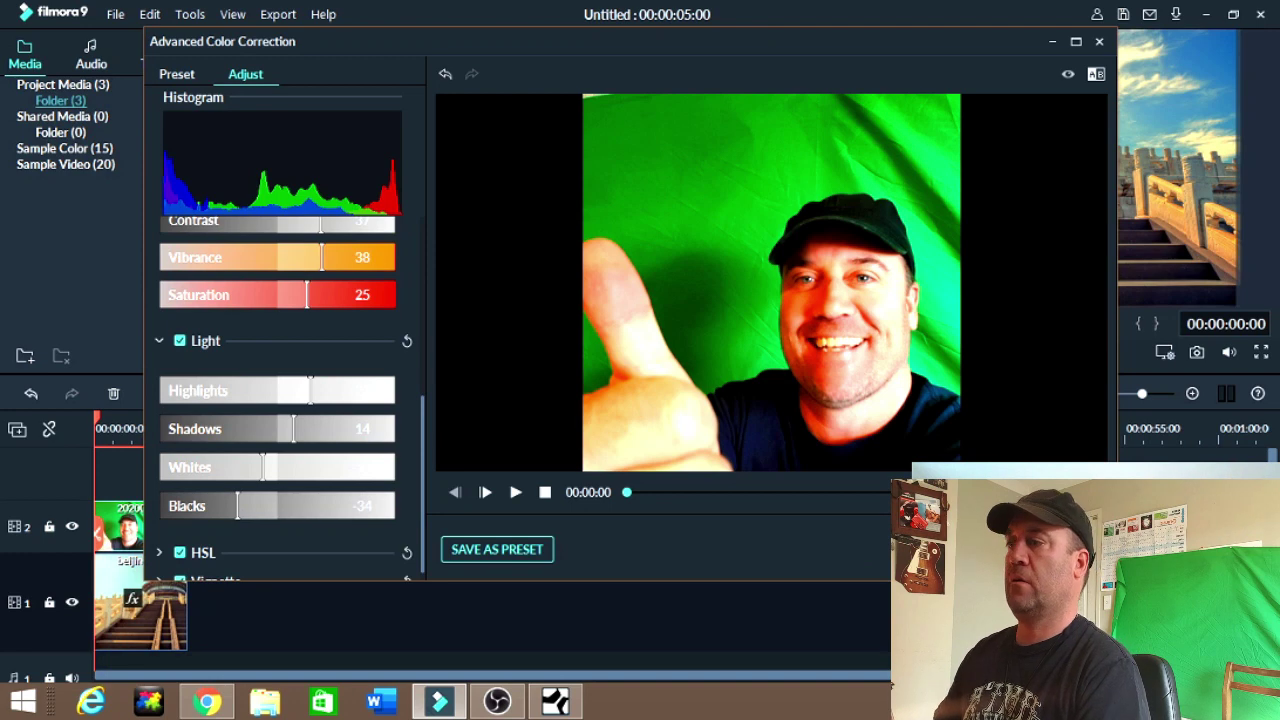
{"action": "left_click", "coordinate": [1062, 549]}
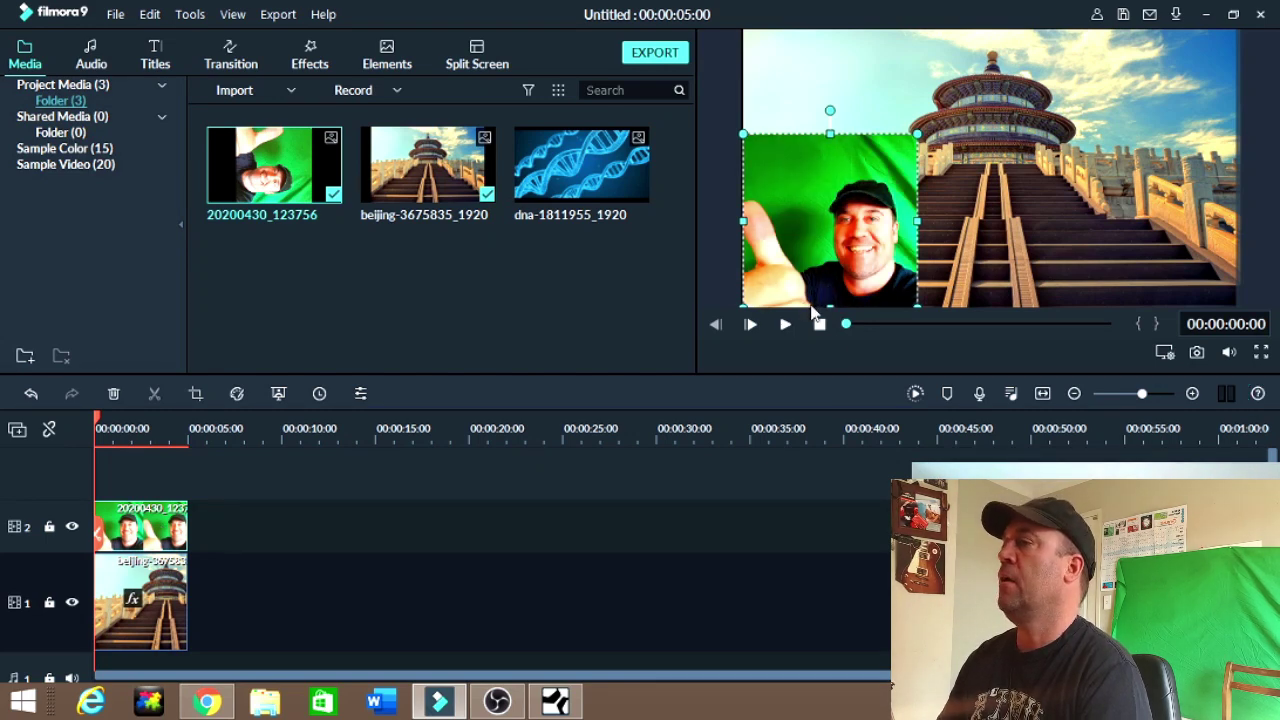
Key out the photo's backdrop using its sampled green, offset 29 and tolerance 51, and enlarge the photo slightly
{"action": "right_click", "coordinate": [148, 530]}
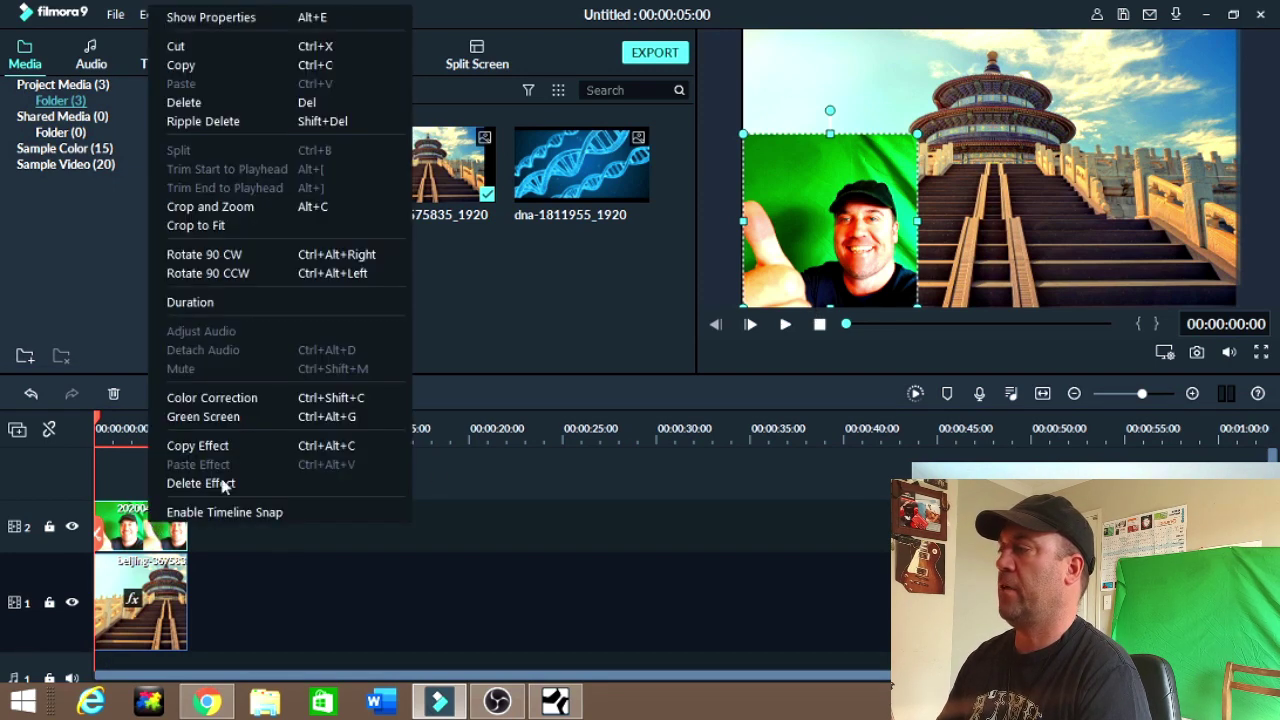
{"action": "left_click", "coordinate": [238, 422]}
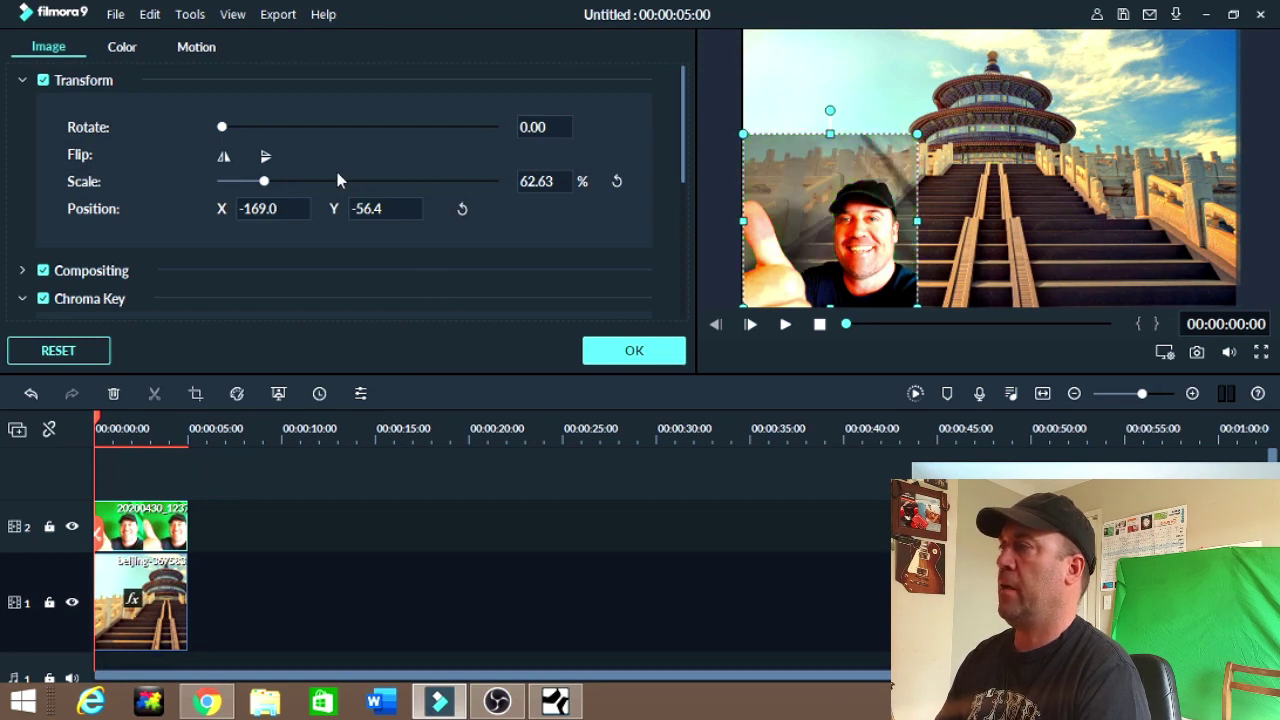
{"action": "left_click", "coordinate": [24, 80]}
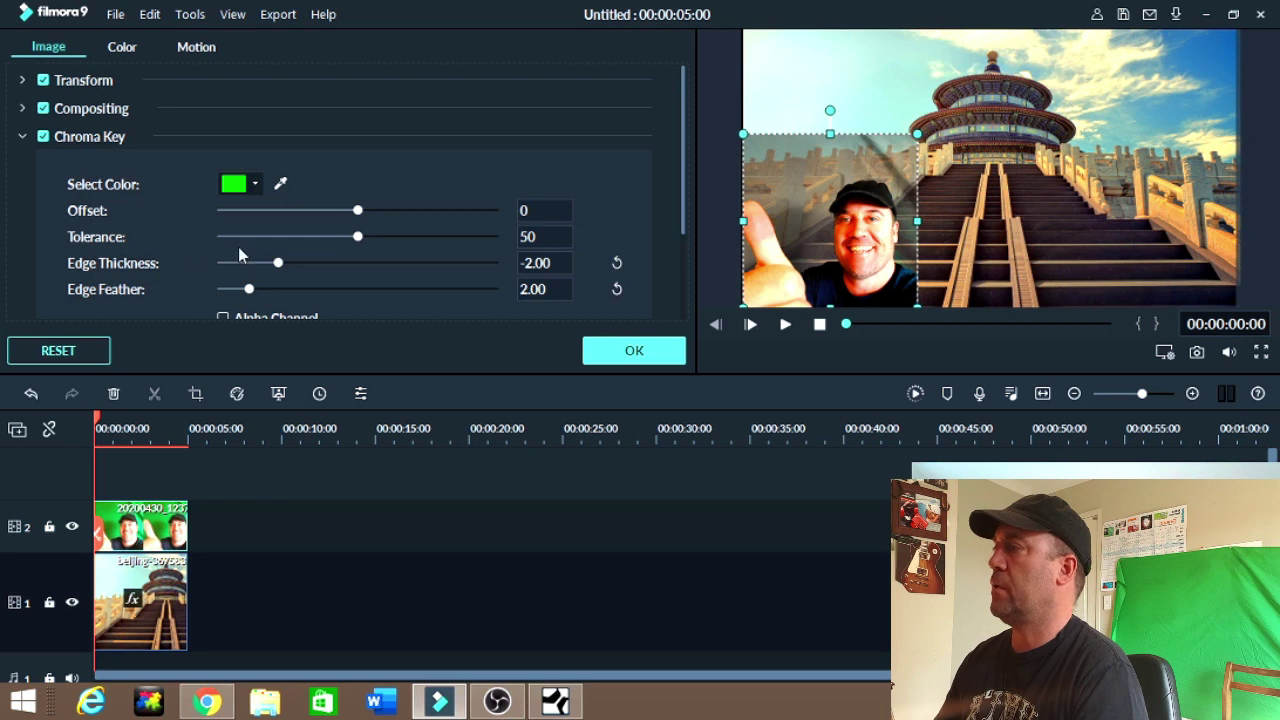
{"action": "left_click", "coordinate": [281, 185]}
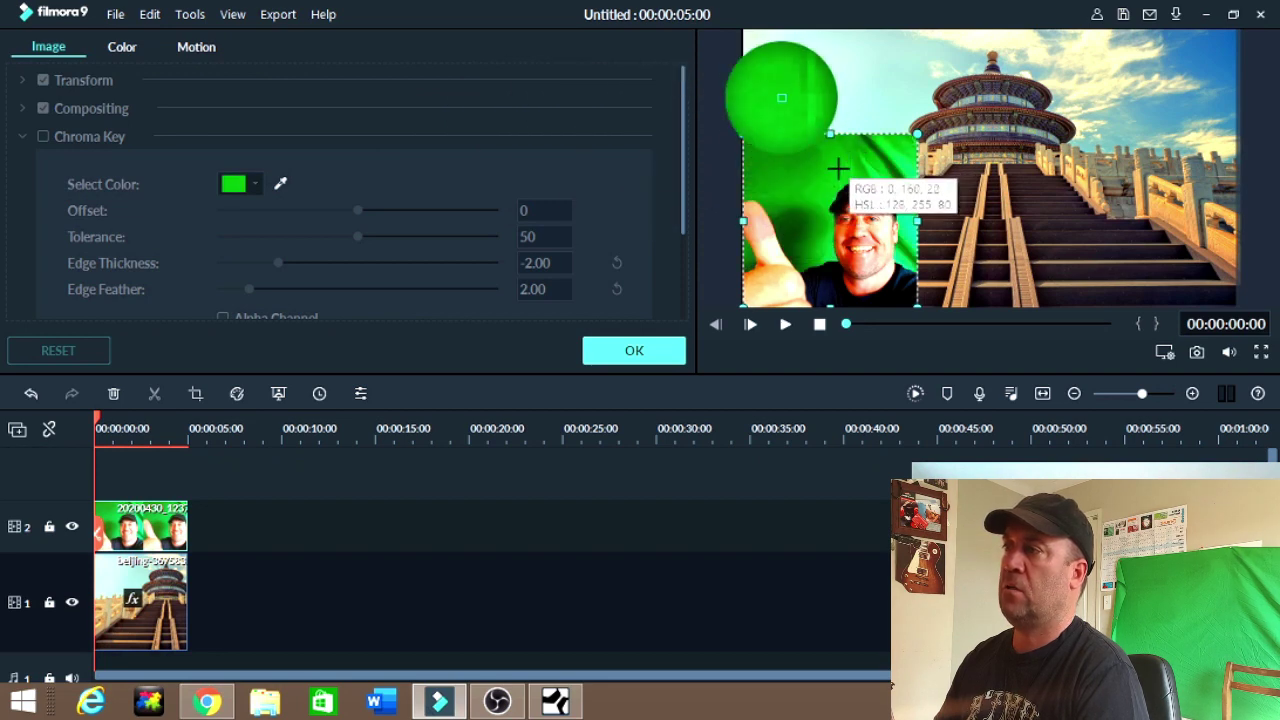
{"action": "left_click", "coordinate": [838, 170]}
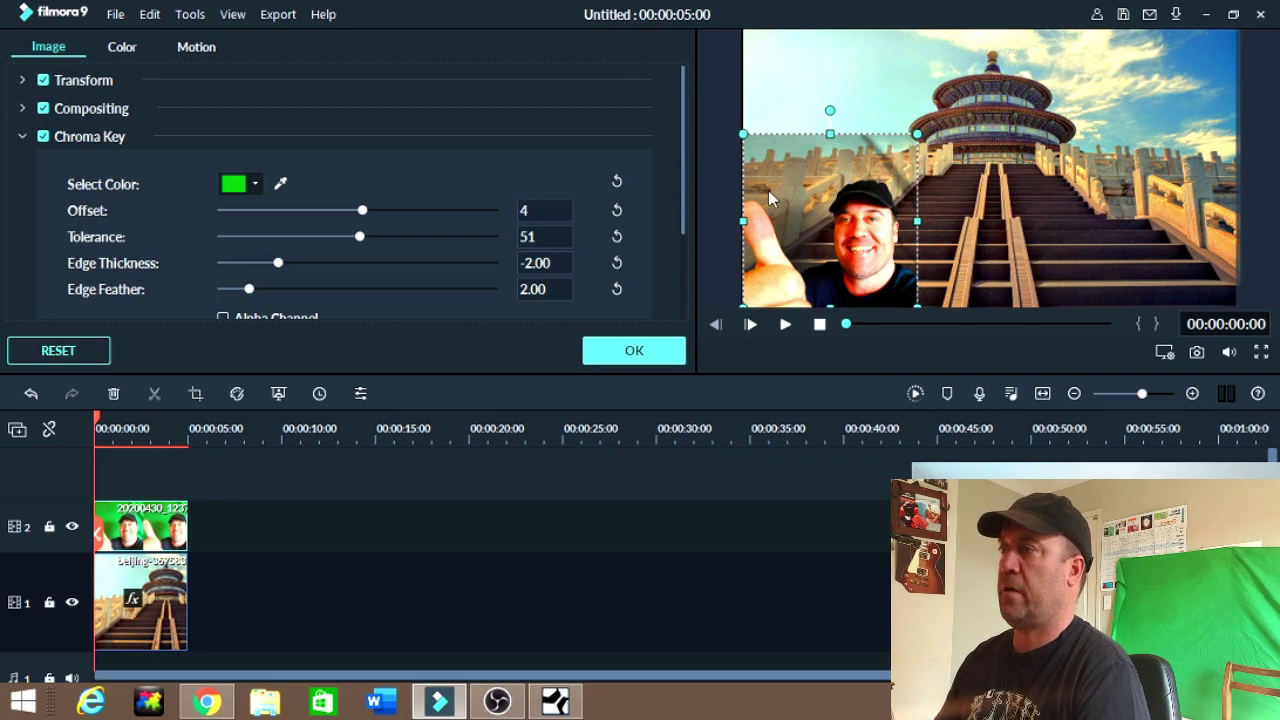
{"action": "left_click_drag", "start_coordinate": [362, 211], "coordinate": [402, 211]}
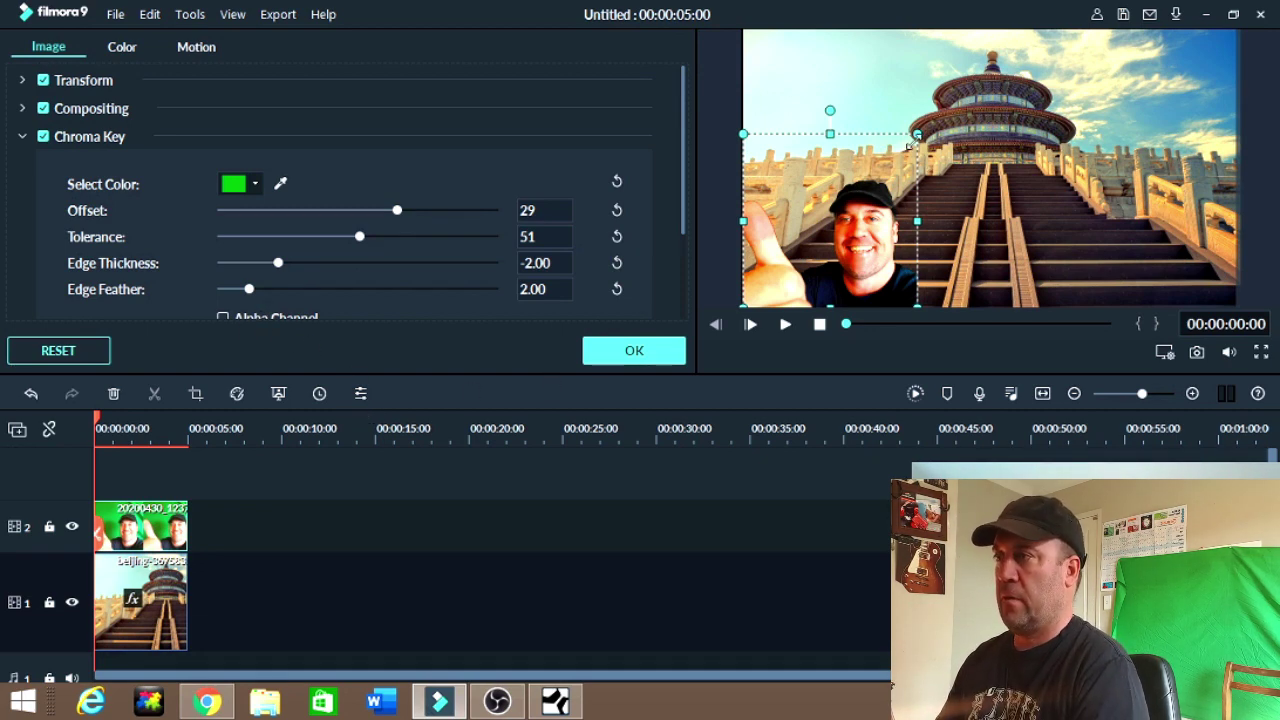
{"action": "left_click_drag", "start_coordinate": [917, 133], "coordinate": [925, 126]}
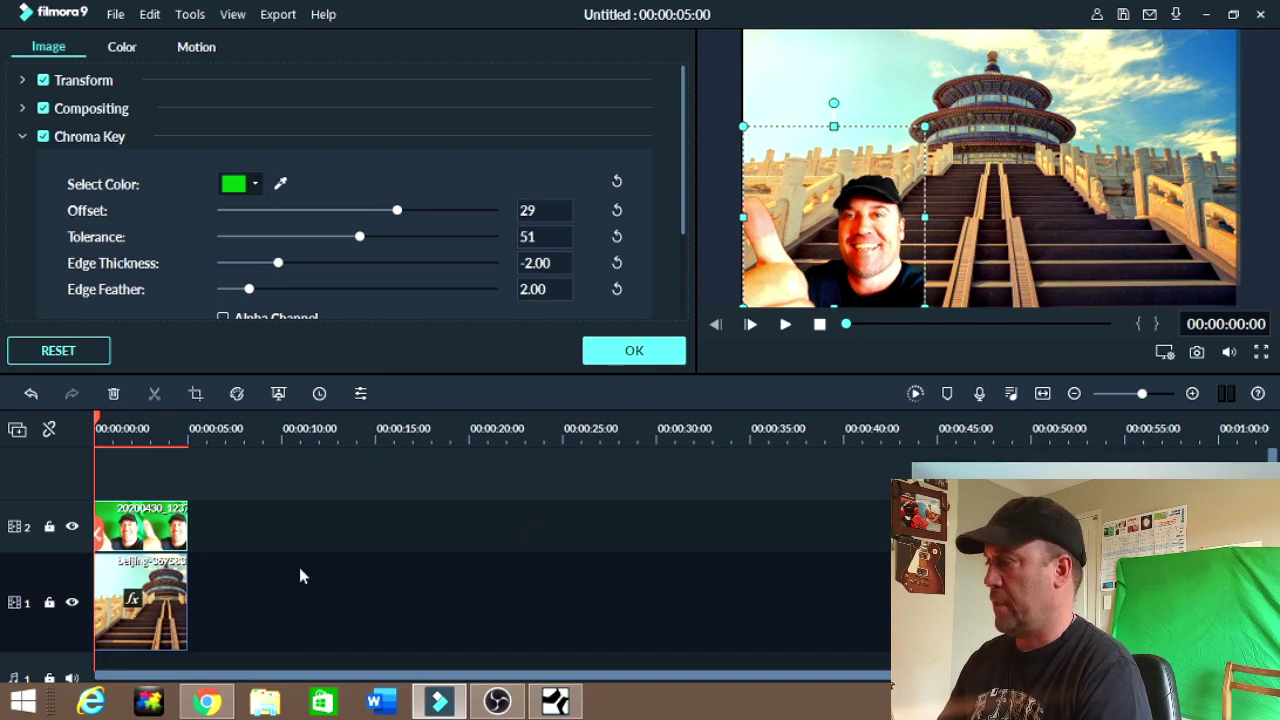
{"action": "left_click", "coordinate": [648, 352]}
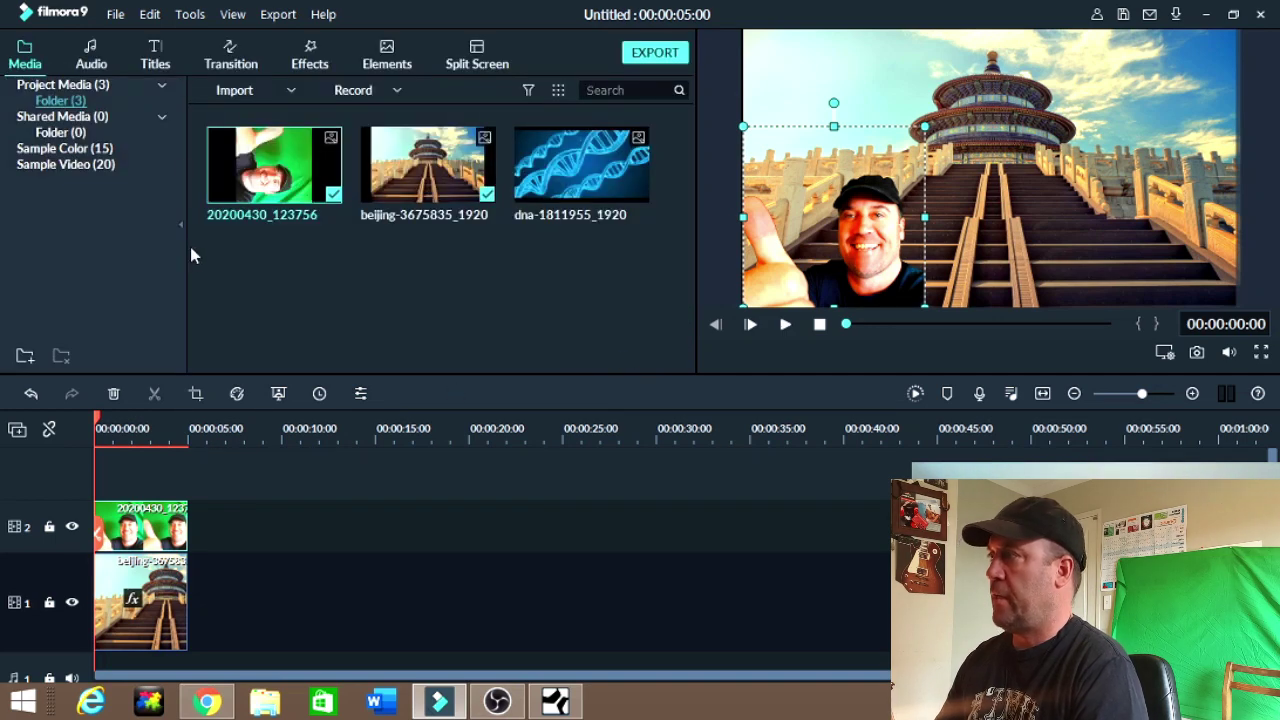
Browse the title templates and place the Default Title on a new track above the photo at the timeline start
{"action": "left_click", "coordinate": [156, 58]}
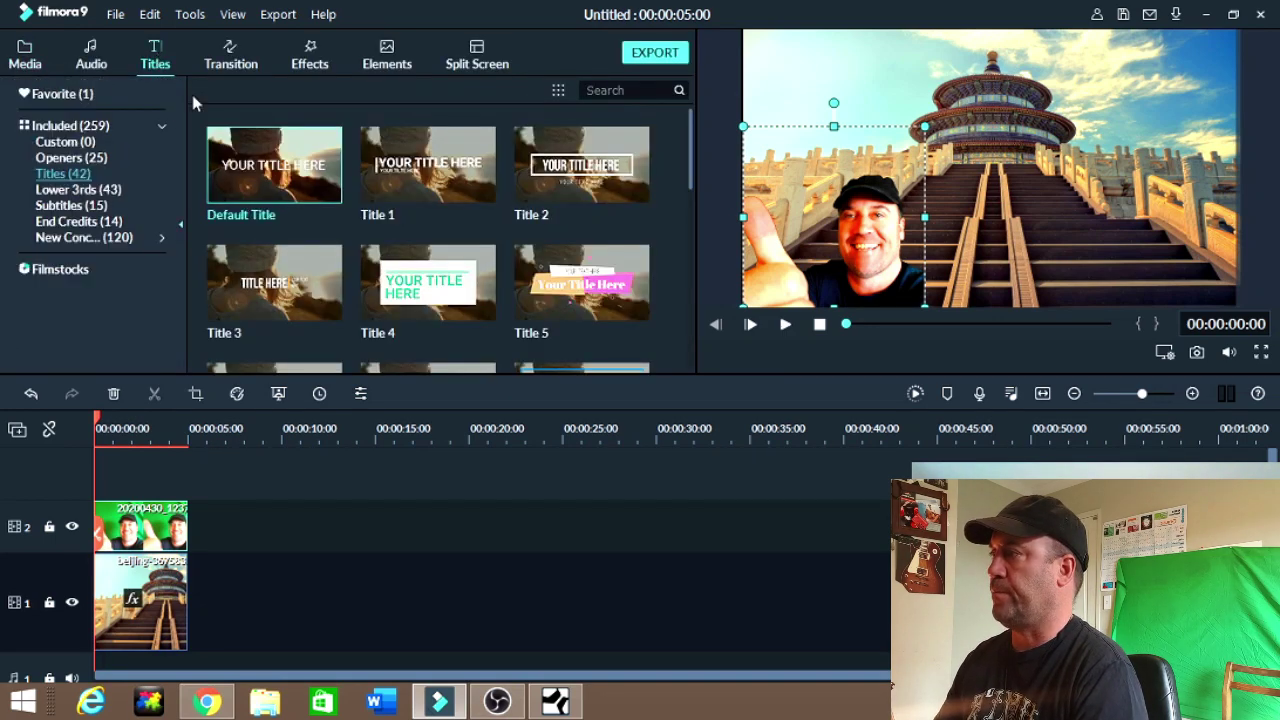
{"action": "scroll", "coordinate": [383, 227], "scroll_direction": "down", "scroll_amount": 5}
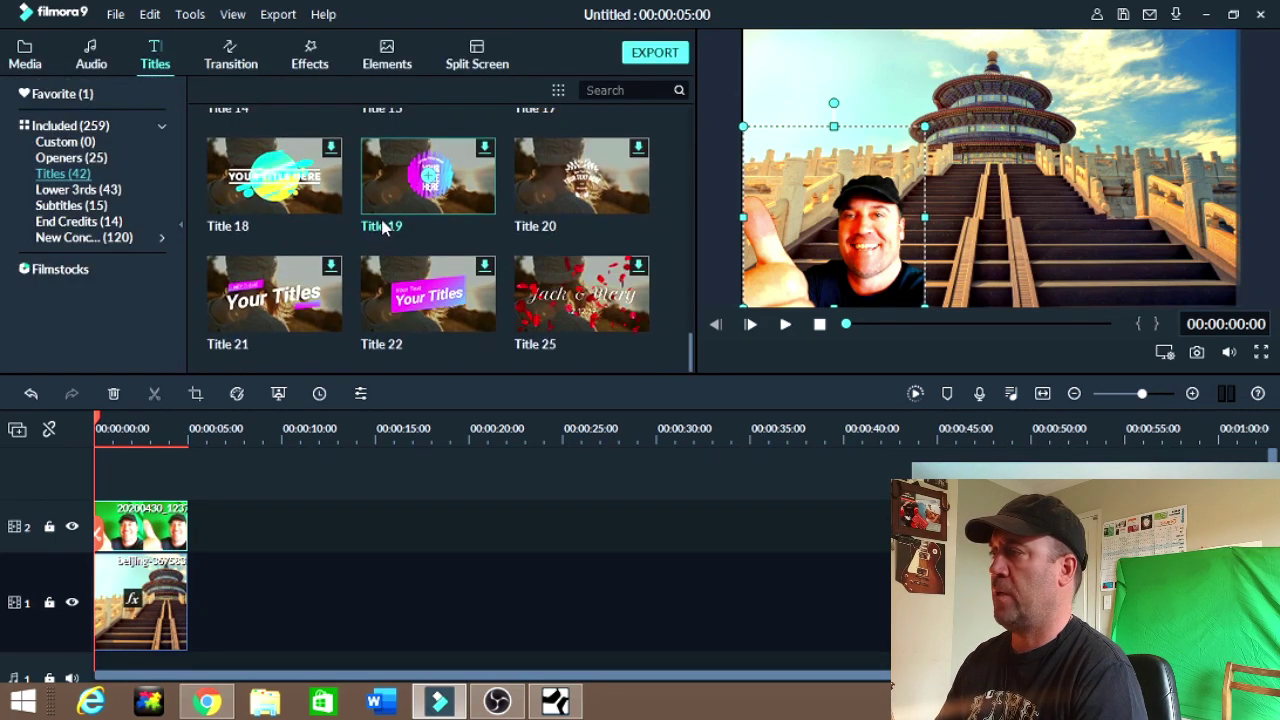
{"action": "scroll", "coordinate": [383, 227], "scroll_direction": "up", "scroll_amount": 5}
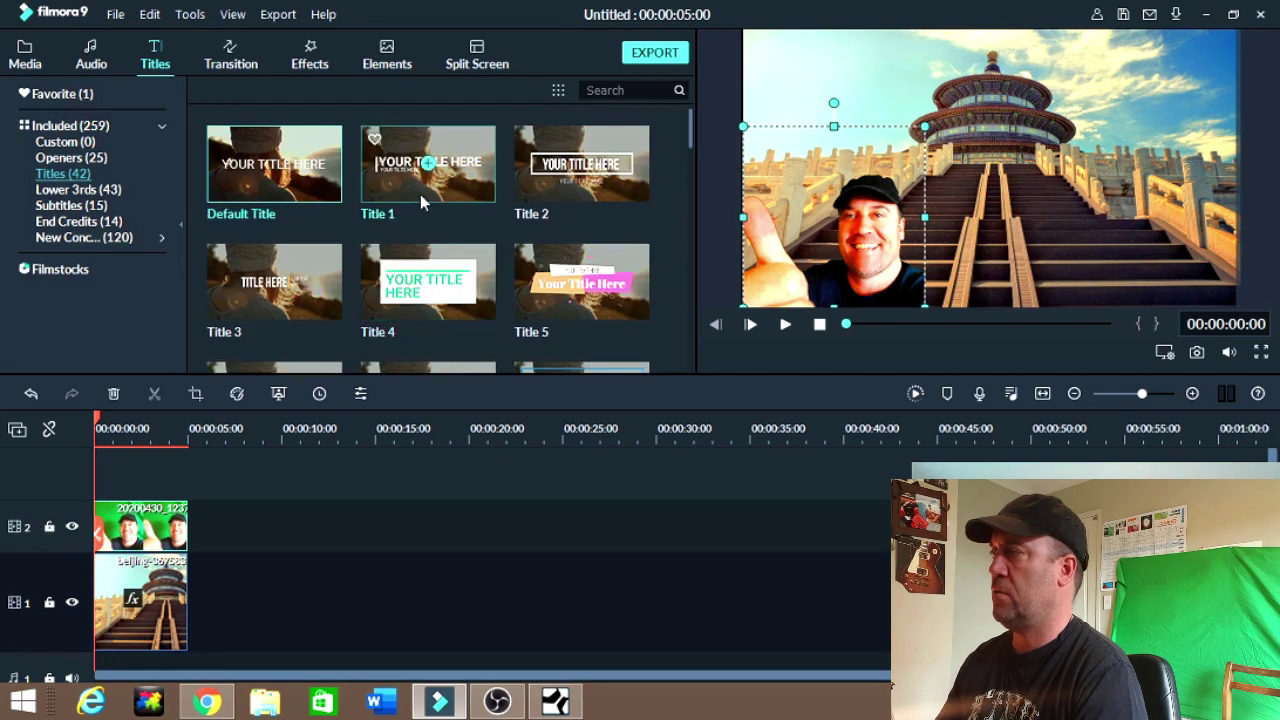
{"action": "left_click_drag", "start_coordinate": [230, 180], "coordinate": [97, 485]}
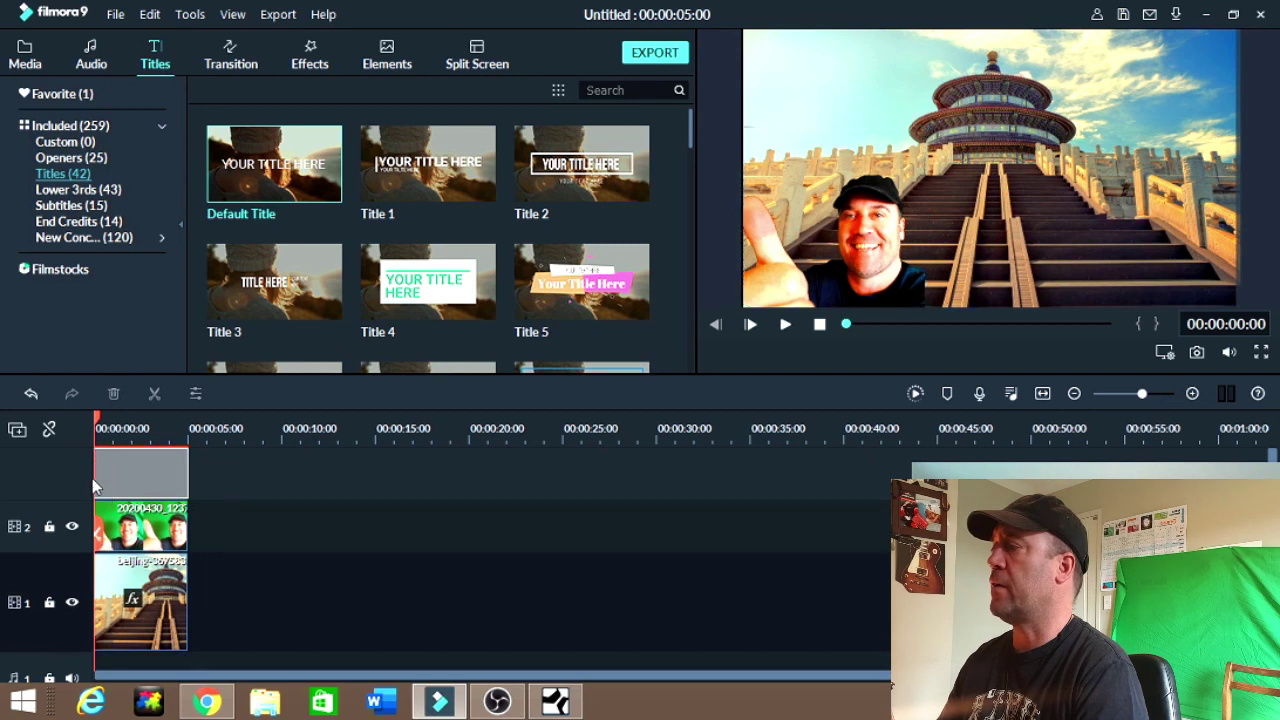
Open the title clip on track 3 for editing and replace its placeholder text with "MAKE A GREAT"
{"action": "left_click", "coordinate": [135, 517]}
{"action": "double_click", "coordinate": [135, 517]}
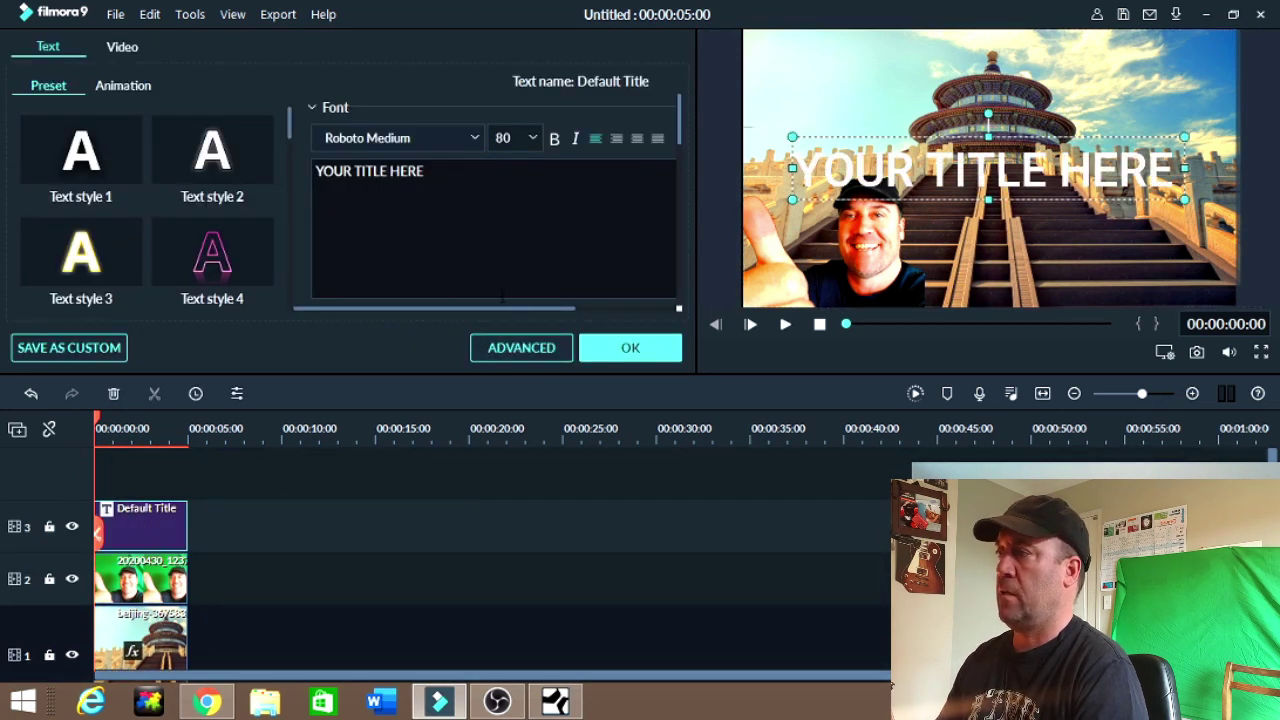
{"action": "left_click_drag", "start_coordinate": [455, 180], "coordinate": [252, 157]}
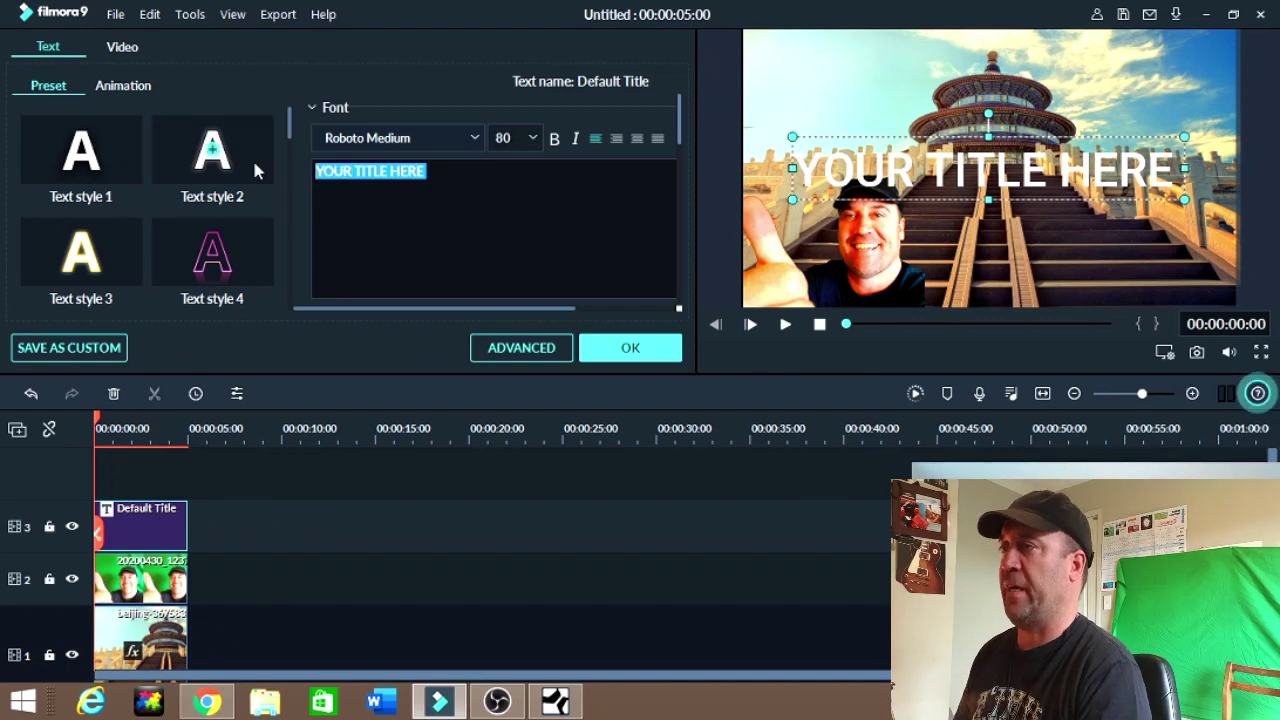
{"action": "type", "text": "MAK"}
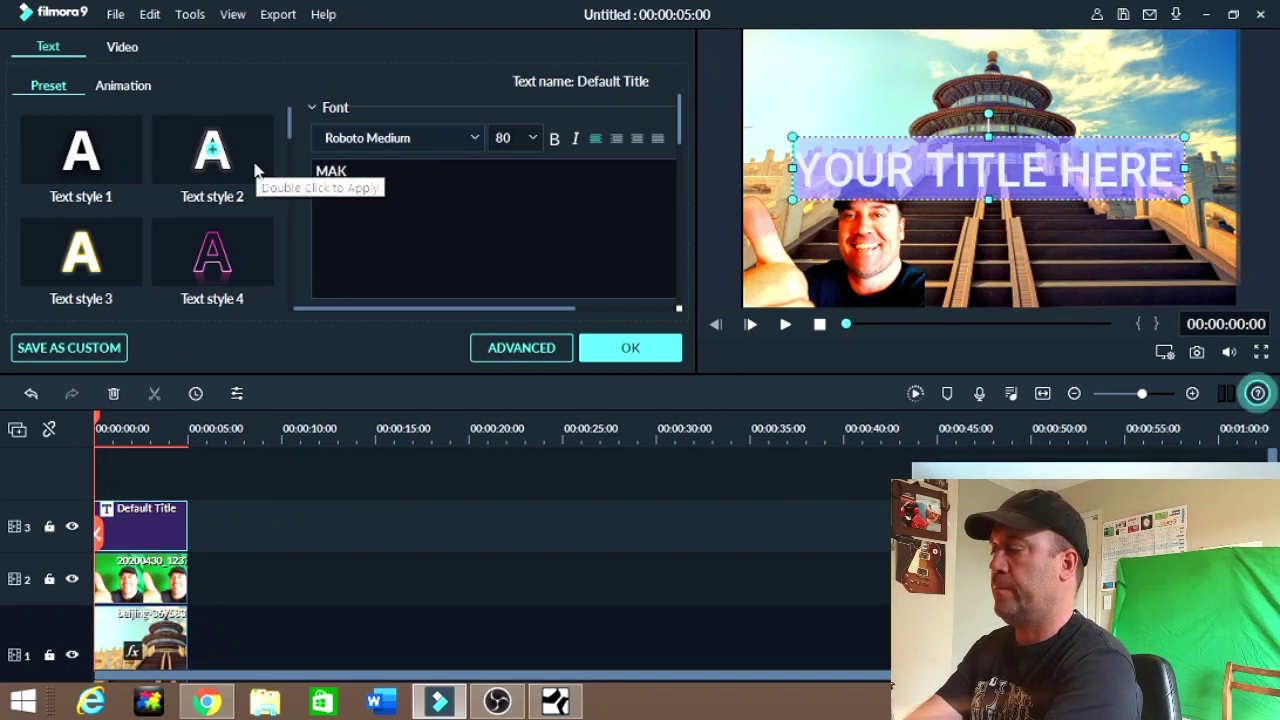
{"action": "type", "text": "E"}
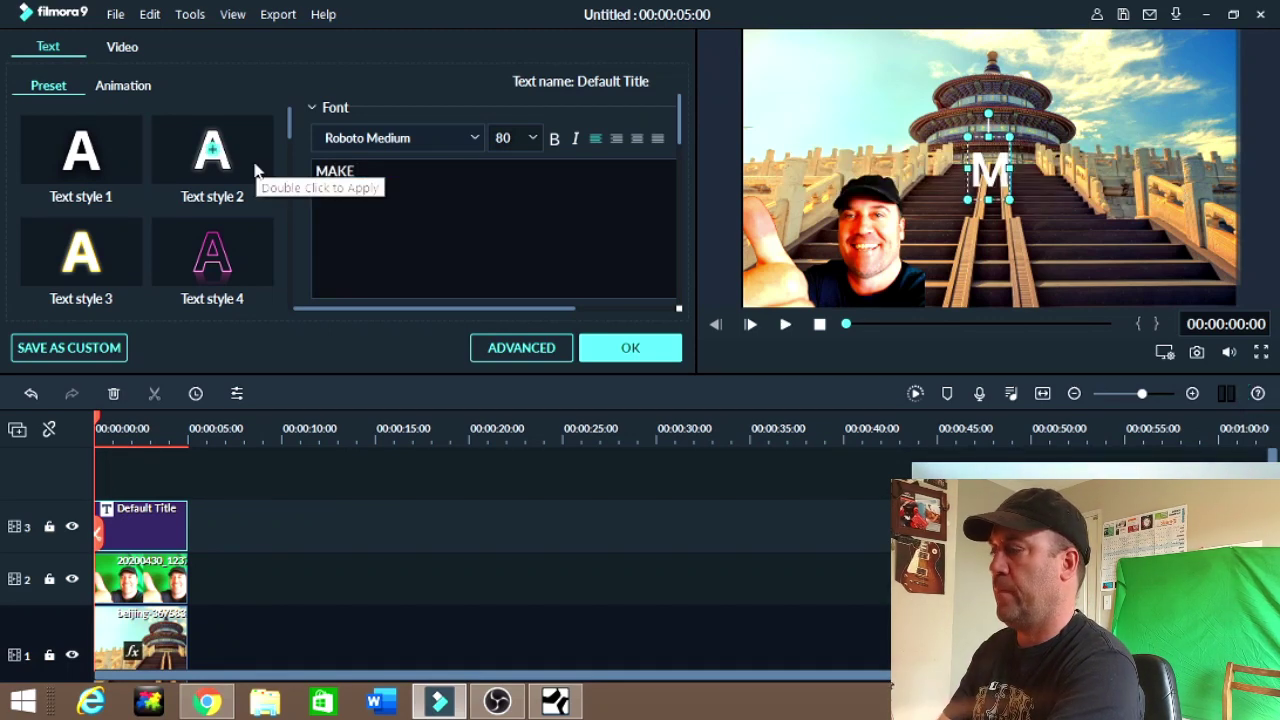
{"action": "type", "text": " A GREAT"}
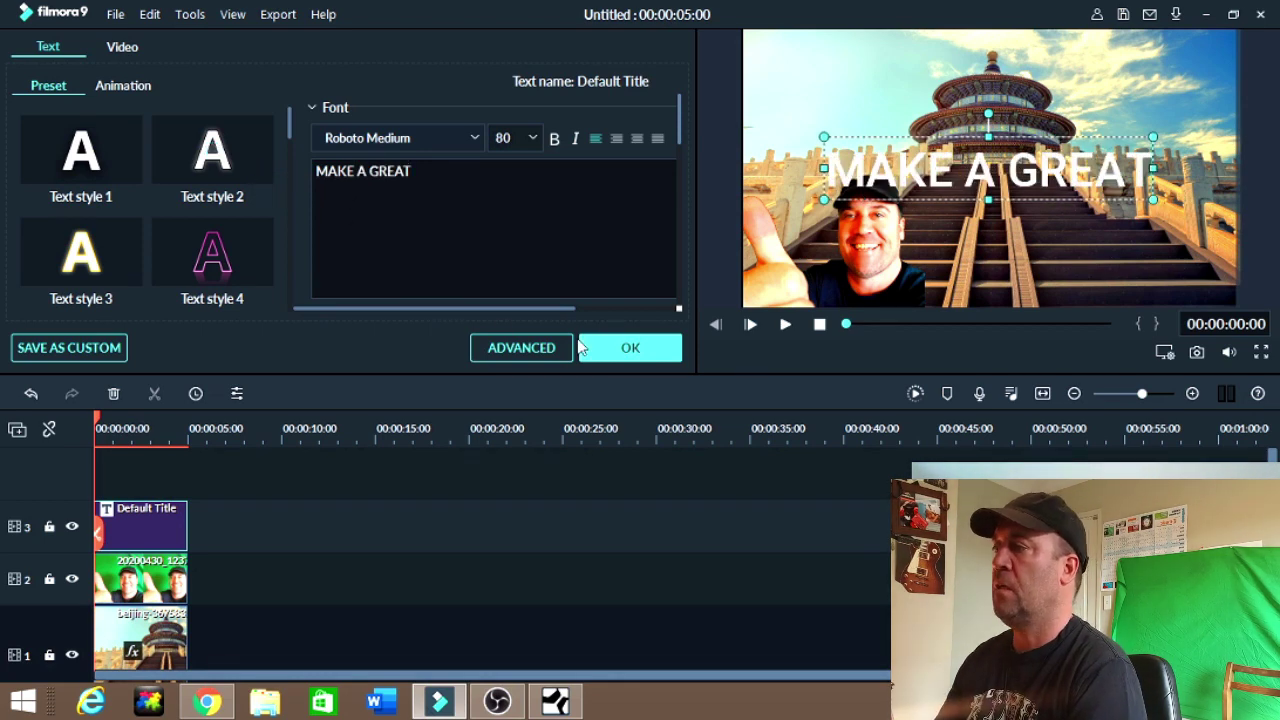
Open the title in the advanced text editor, play its preview briefly and stop it
{"action": "left_click", "coordinate": [538, 350]}
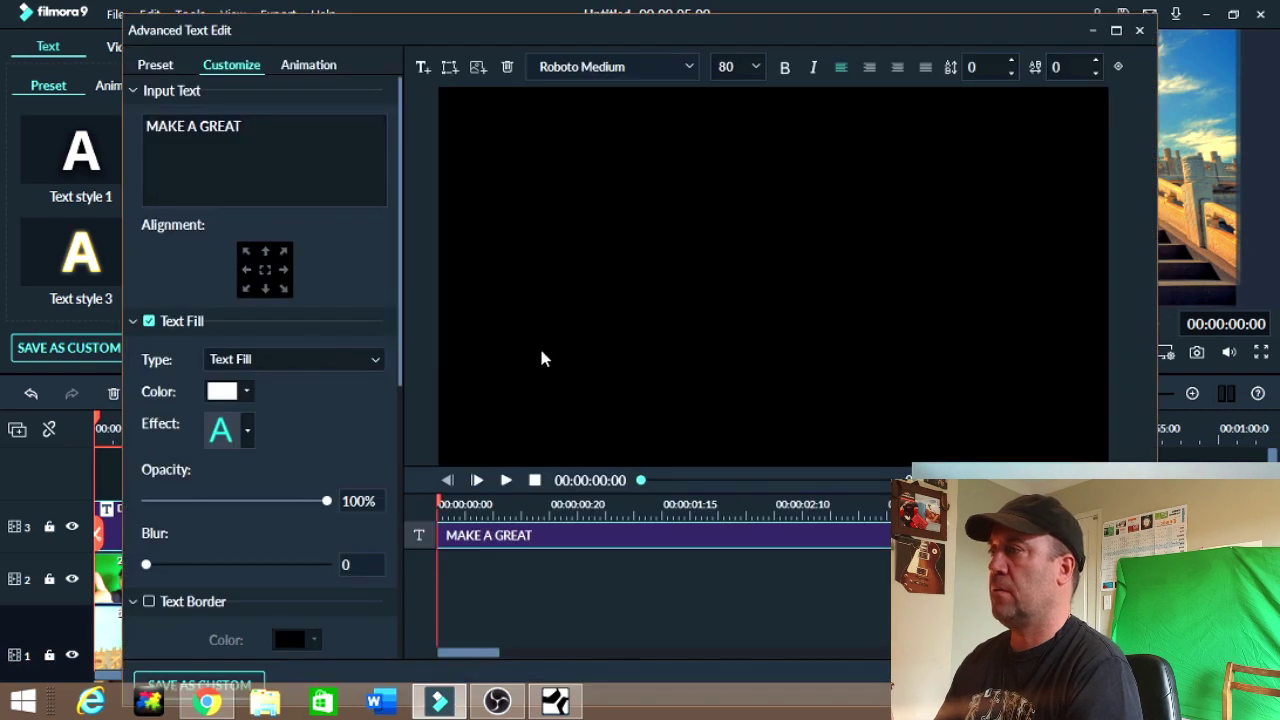
{"action": "left_click", "coordinate": [506, 481]}
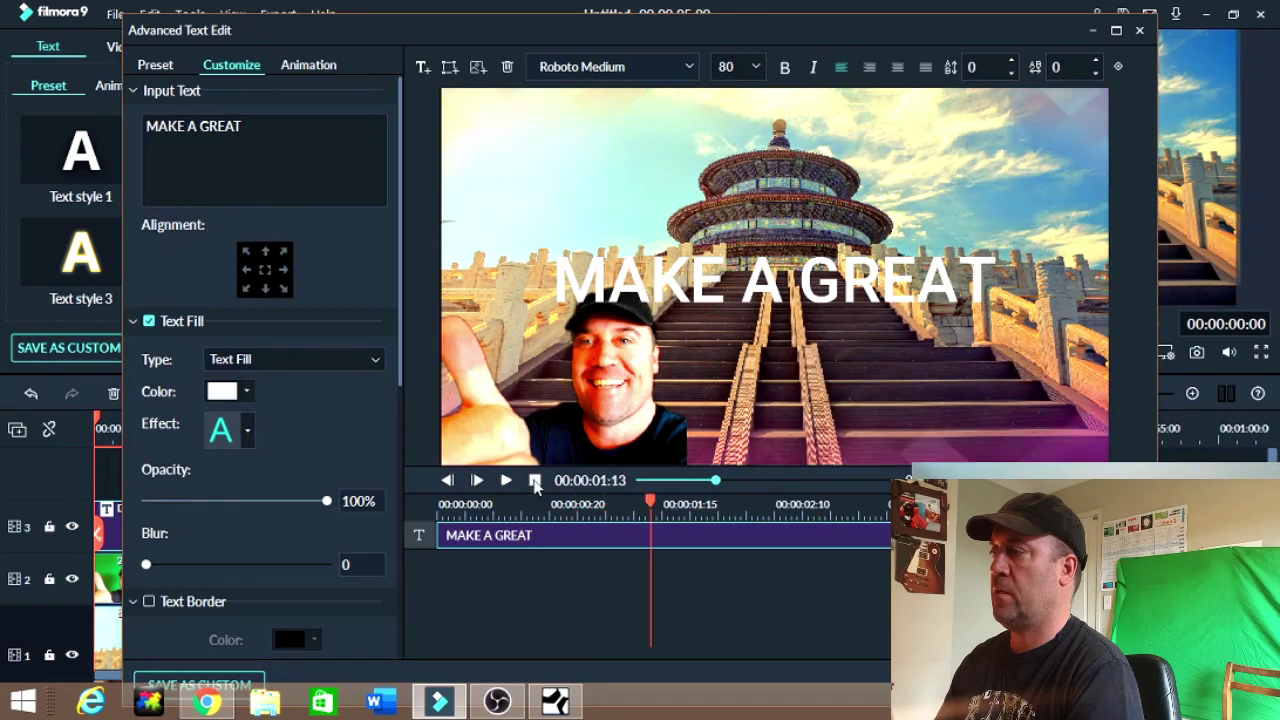
{"action": "left_click", "coordinate": [534, 481]}
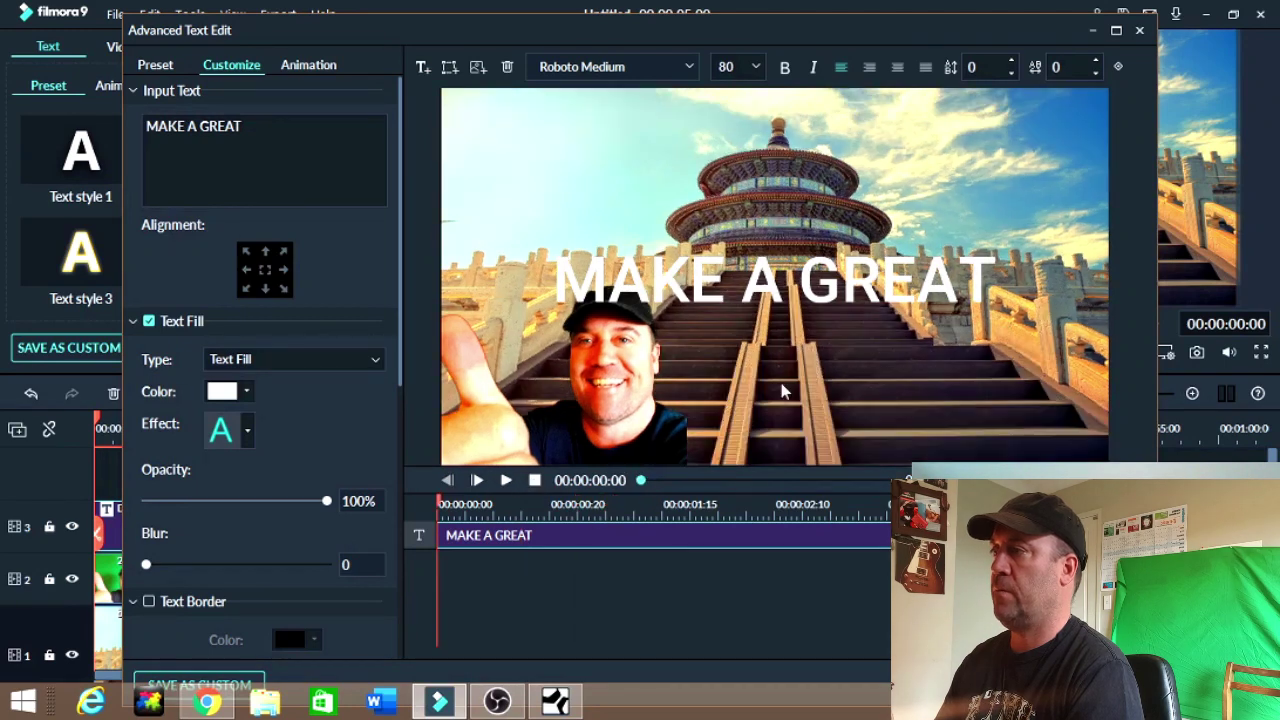
Add a rectangle text shape, enlarge it and place it in the upper-left part of the picture
{"action": "left_click", "coordinate": [450, 68]}
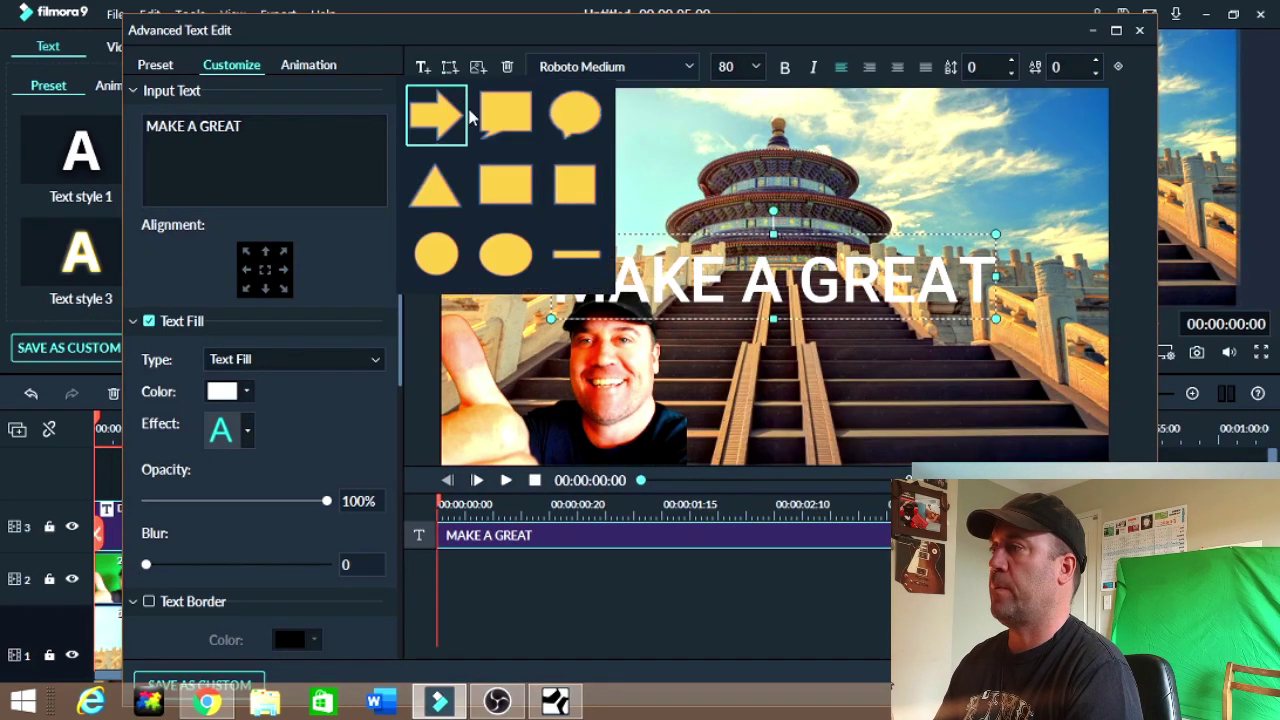
{"action": "left_click", "coordinate": [502, 183]}
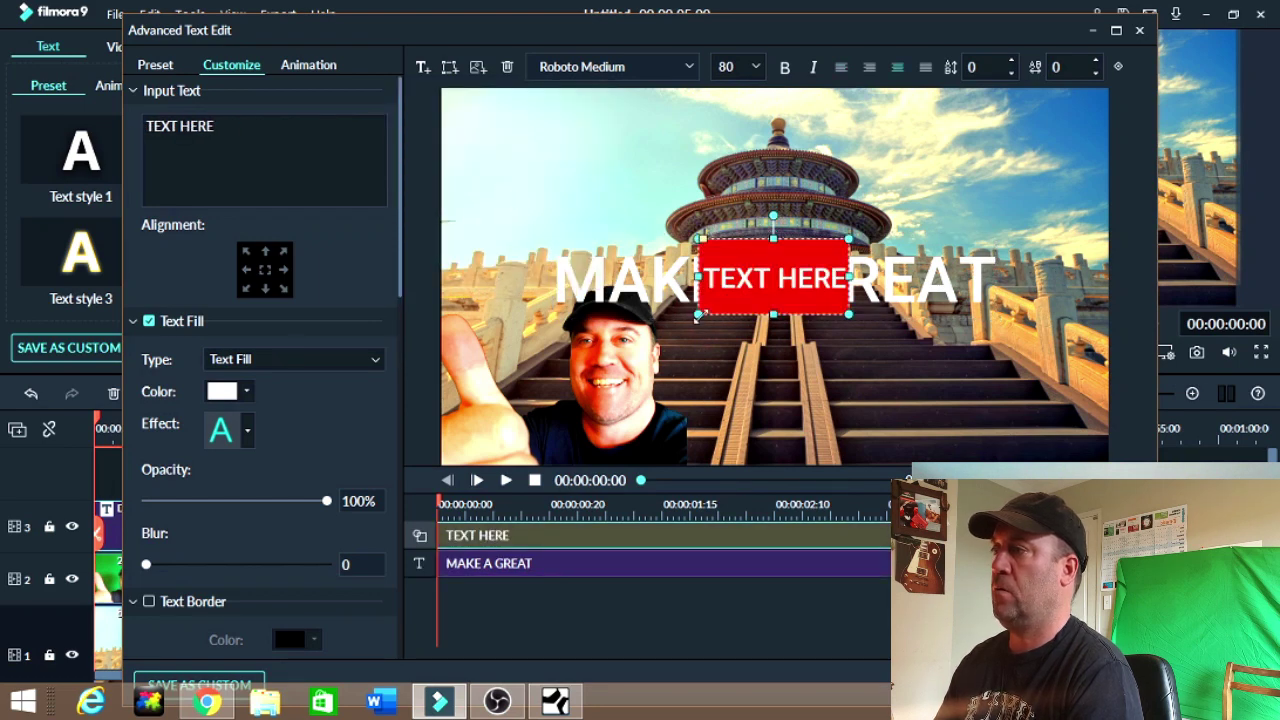
{"action": "left_click", "coordinate": [572, 312]}
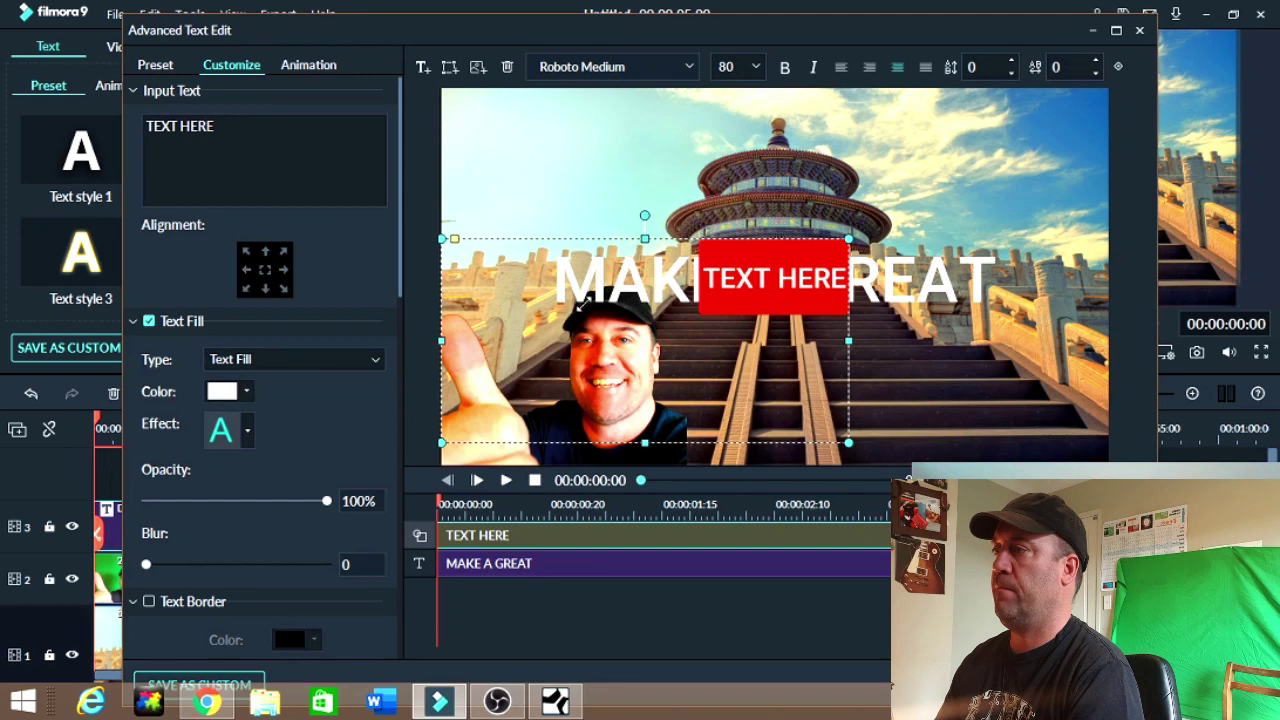
{"action": "left_click_drag", "start_coordinate": [584, 304], "coordinate": [592, 285]}
{"action": "left_click_drag", "start_coordinate": [663, 343], "coordinate": [631, 188]}
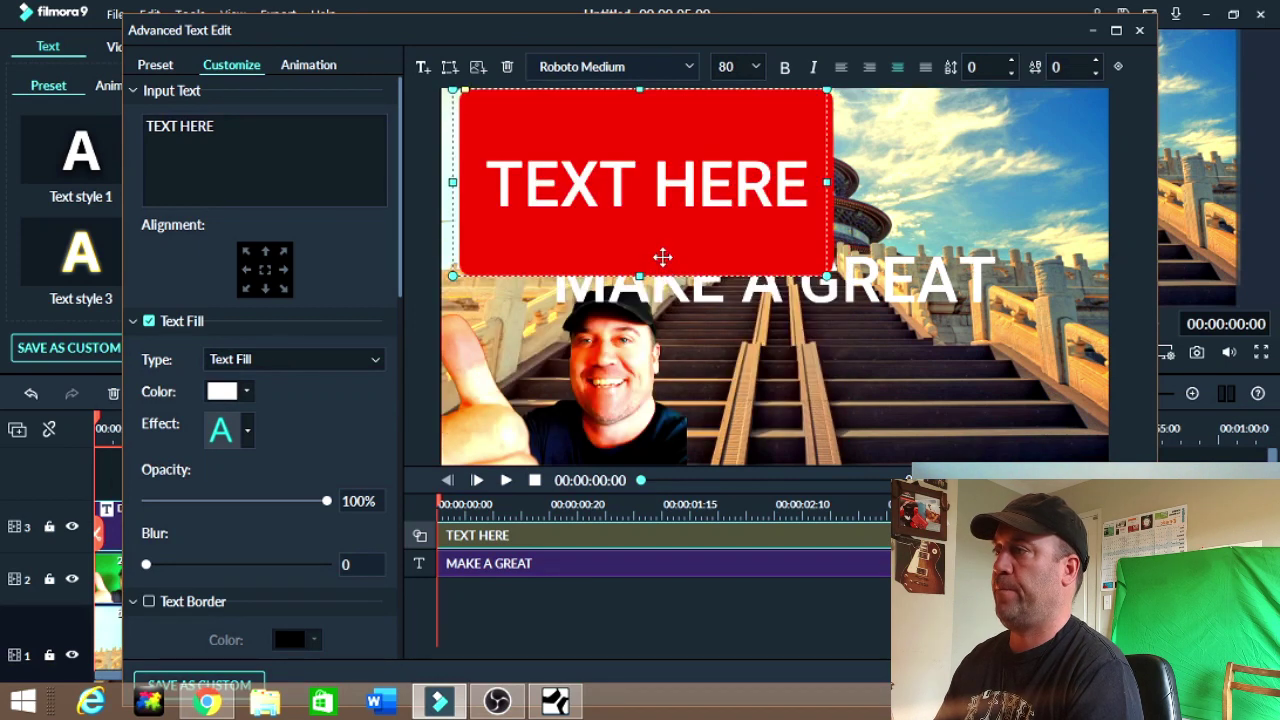
Delete the plain MAKE A GREAT text and change the red rectangle's placeholder text to "MAKE A GREAT"
{"action": "left_click", "coordinate": [885, 296]}
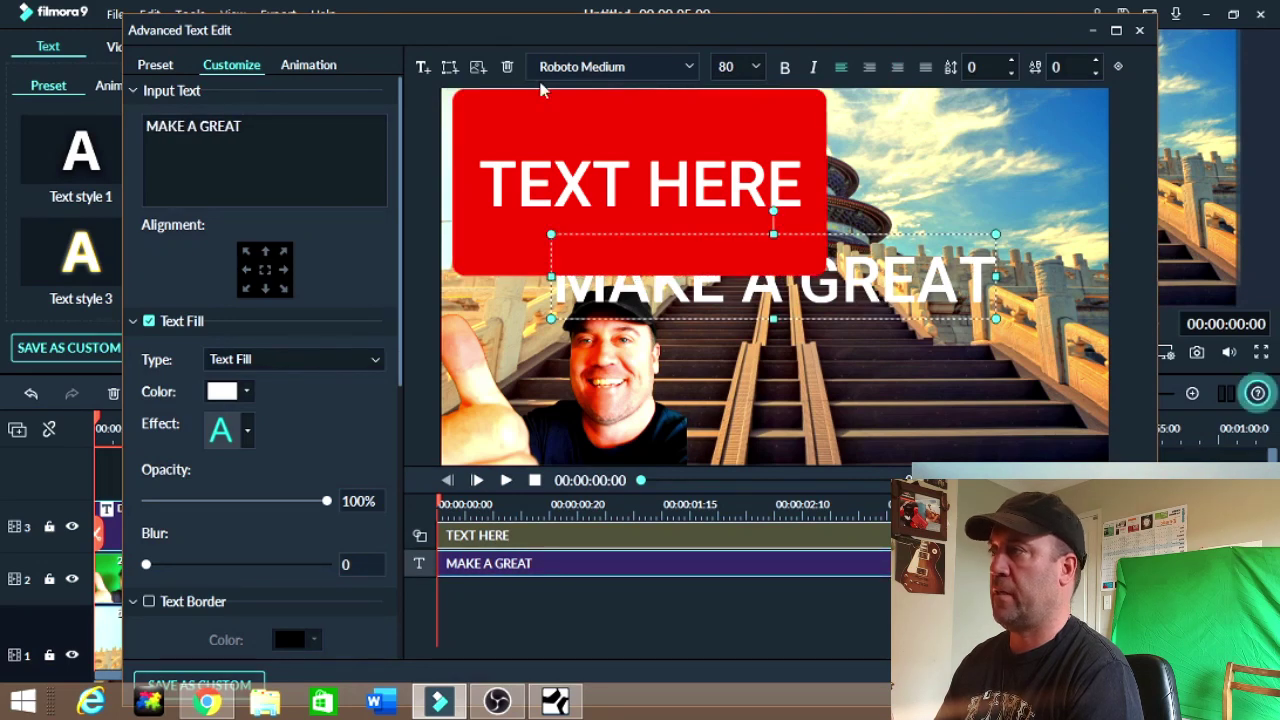
{"action": "left_click", "coordinate": [508, 67]}
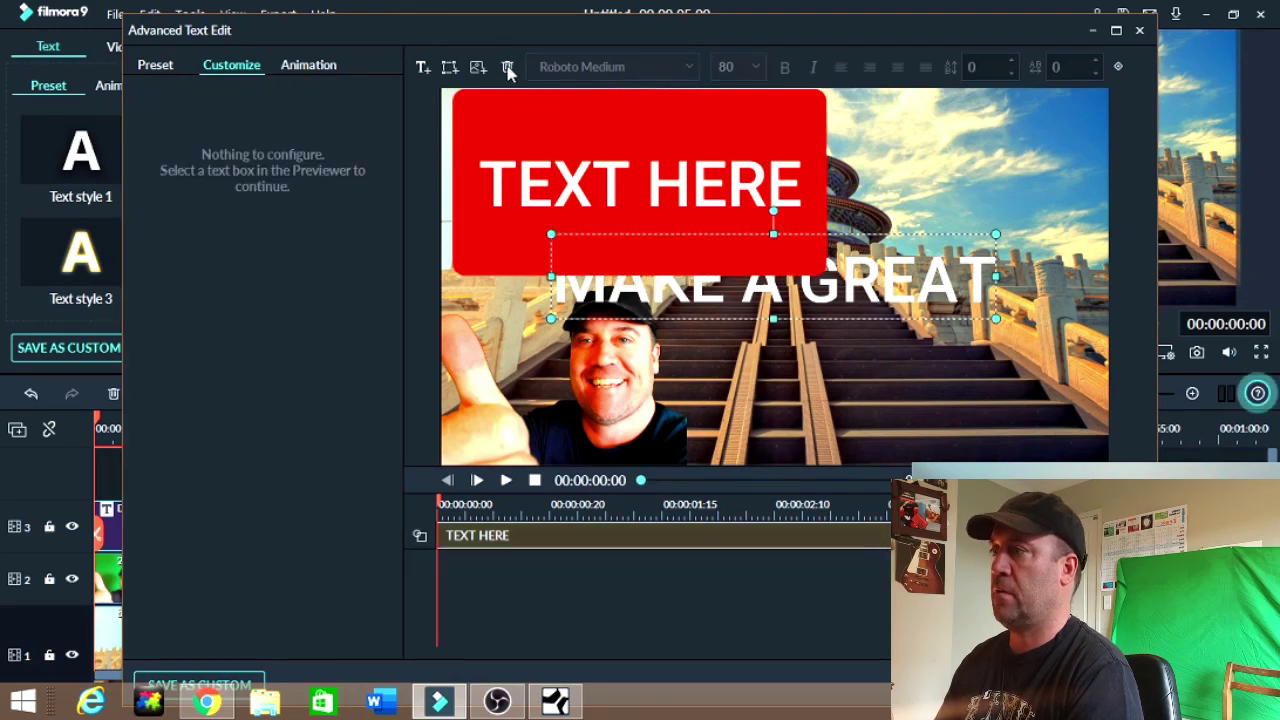
{"action": "left_click", "coordinate": [646, 205]}
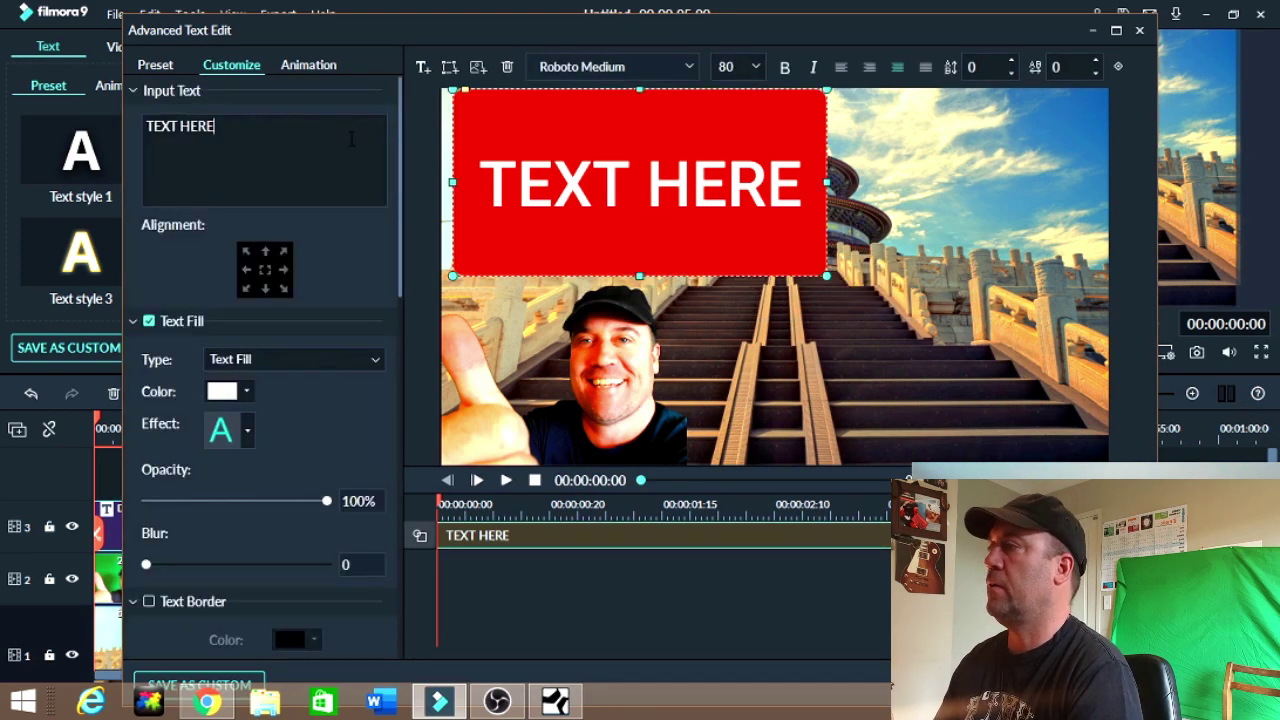
{"action": "left_click", "coordinate": [280, 138]}
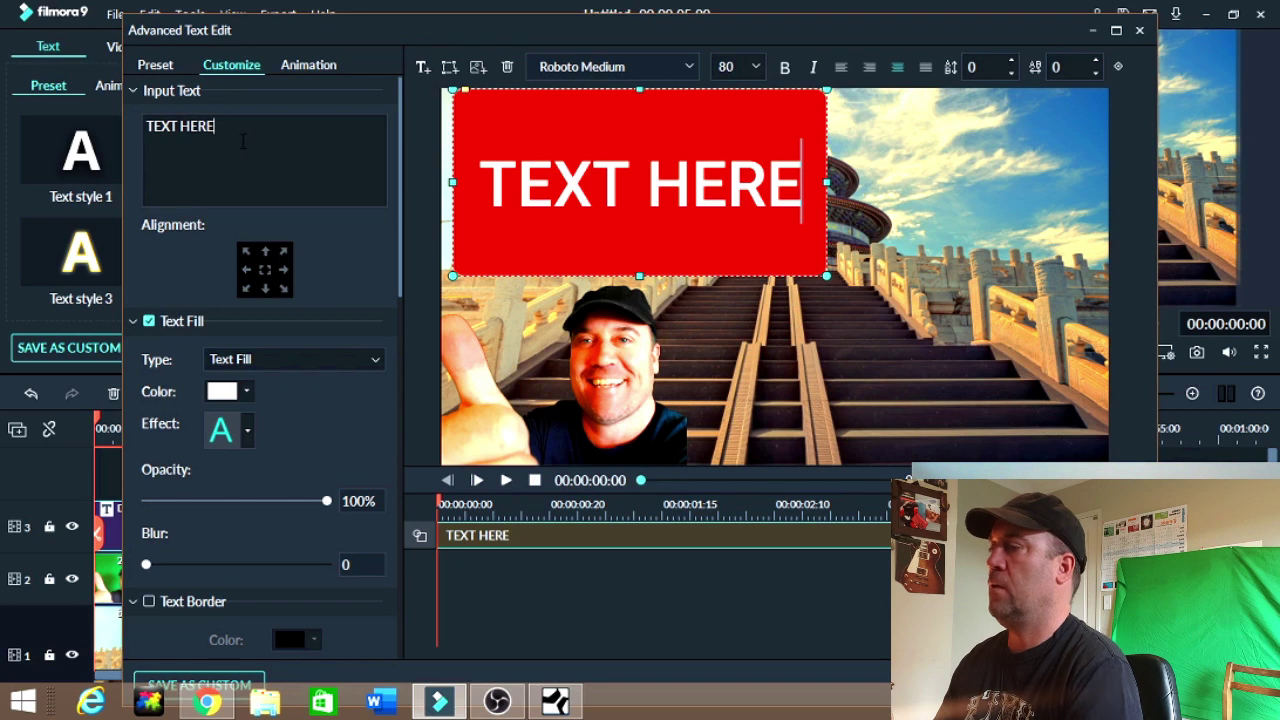
{"action": "key", "text": "BackSpace"}
{"action": "key", "text": "BackSpace"}
{"action": "key", "text": "BackSpace"}
{"action": "key", "text": "BackSpace"}
{"action": "key", "text": "BackSpace"}
{"action": "key", "text": "BackSpace"}
{"action": "key", "text": "BackSpace"}
{"action": "key", "text": "BackSpace"}
{"action": "key", "text": "BackSpace"}
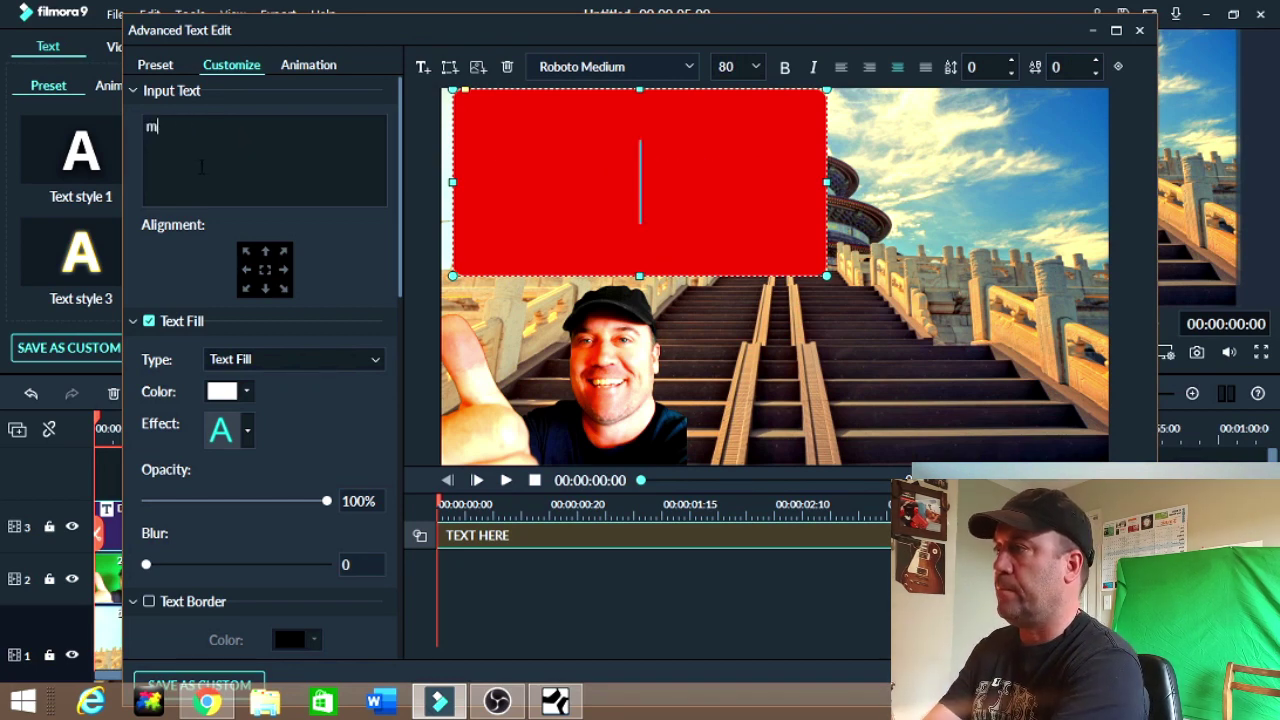
{"action": "type", "text": "m"}
{"action": "key", "text": "BackSpace"}
{"action": "type", "text": "MAKE"}
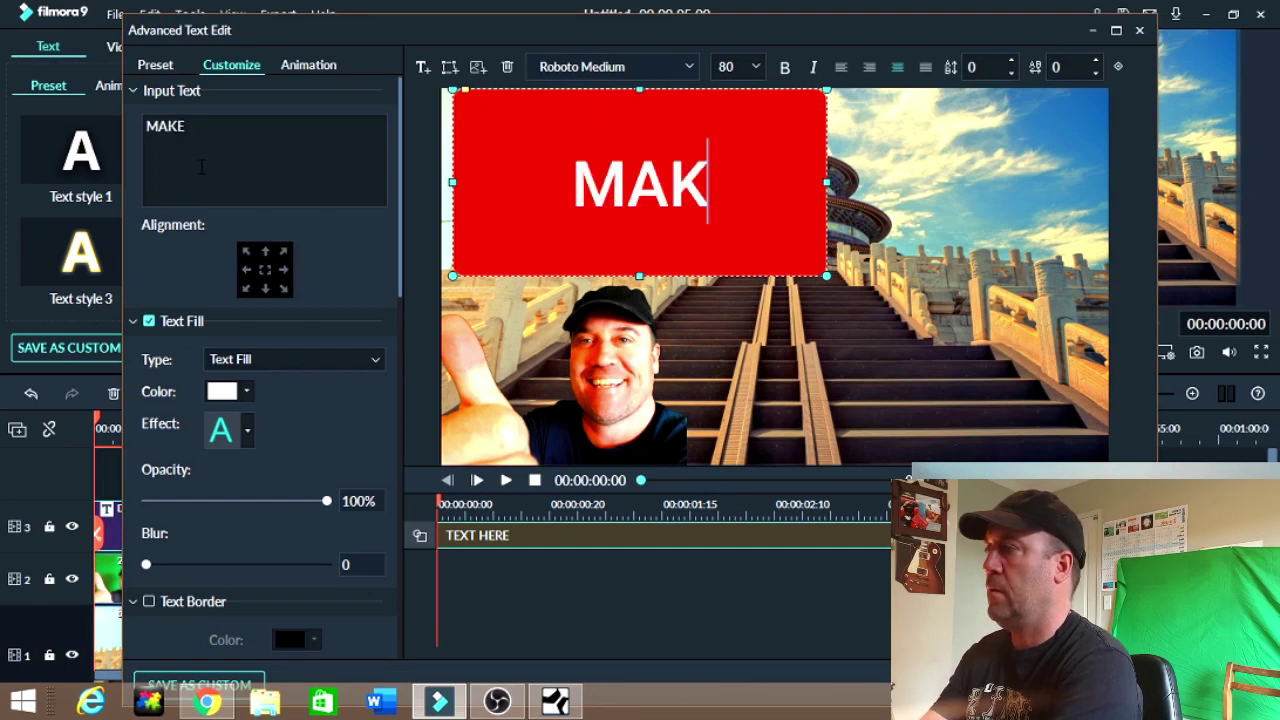
{"action": "type", "text": "A"}
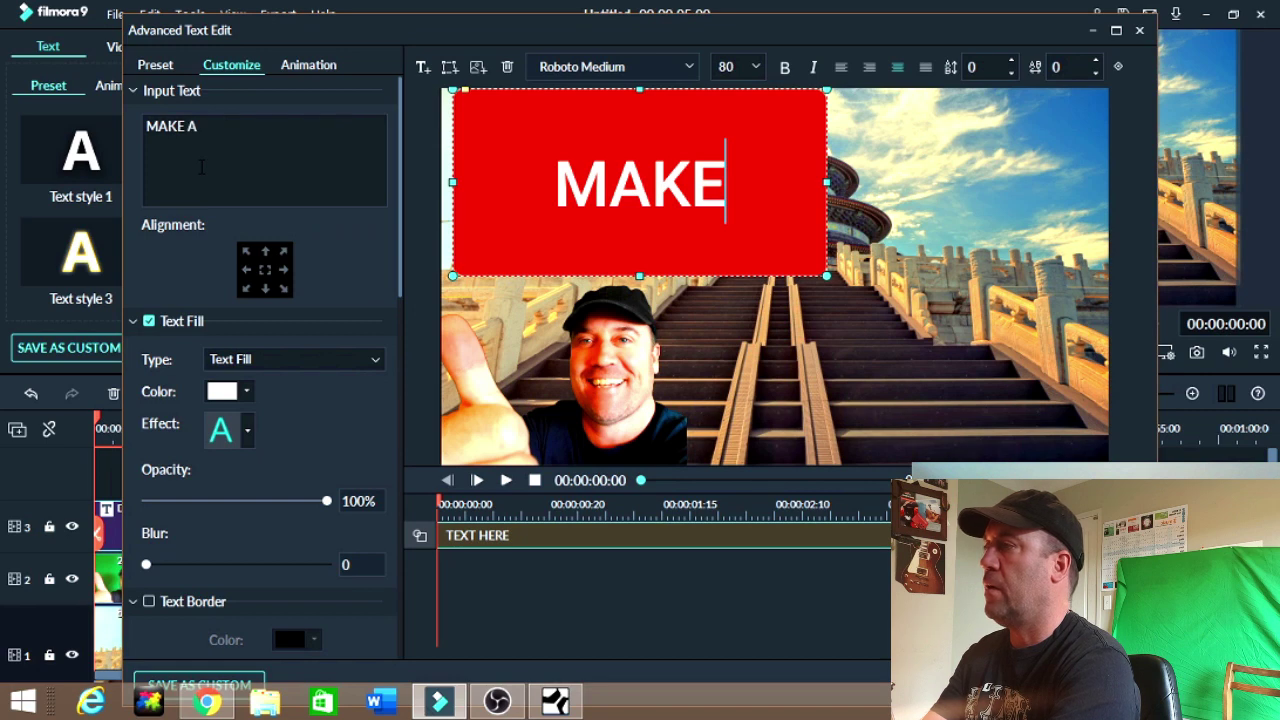
{"action": "type", "text": "GREAT"}
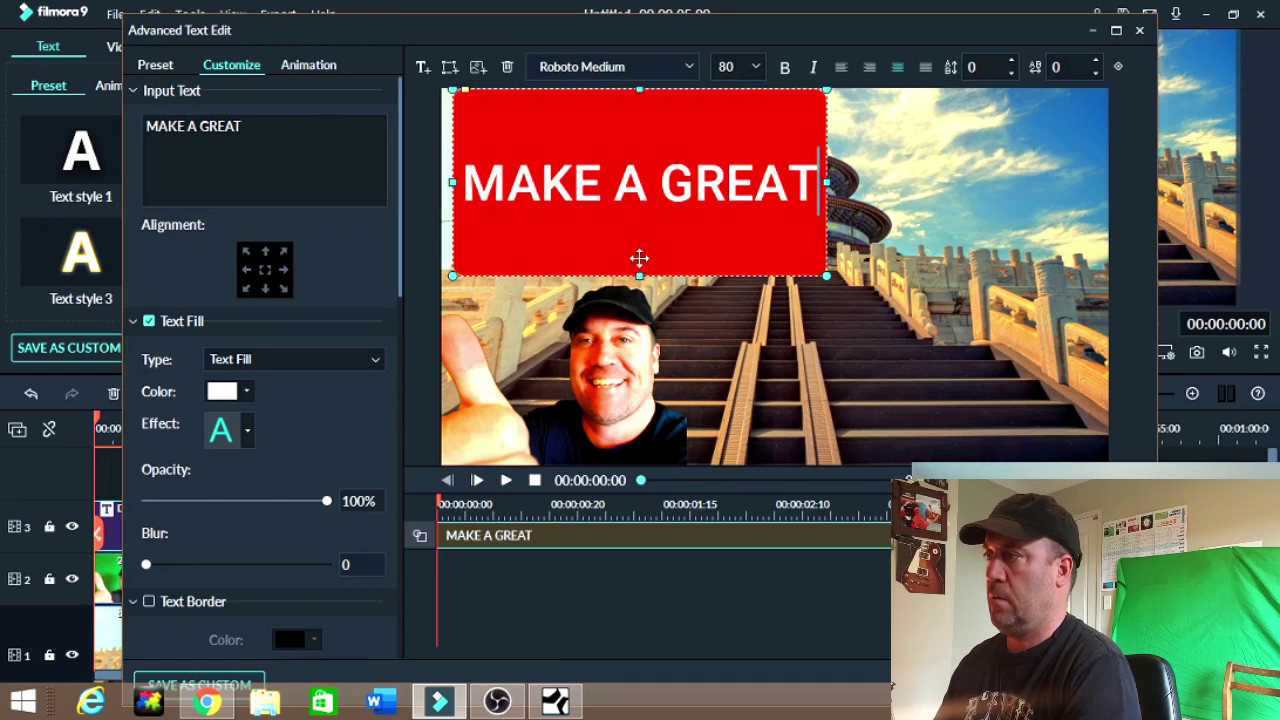
Change the font of the red rectangle's text to Russo One
{"action": "left_click", "coordinate": [690, 67]}
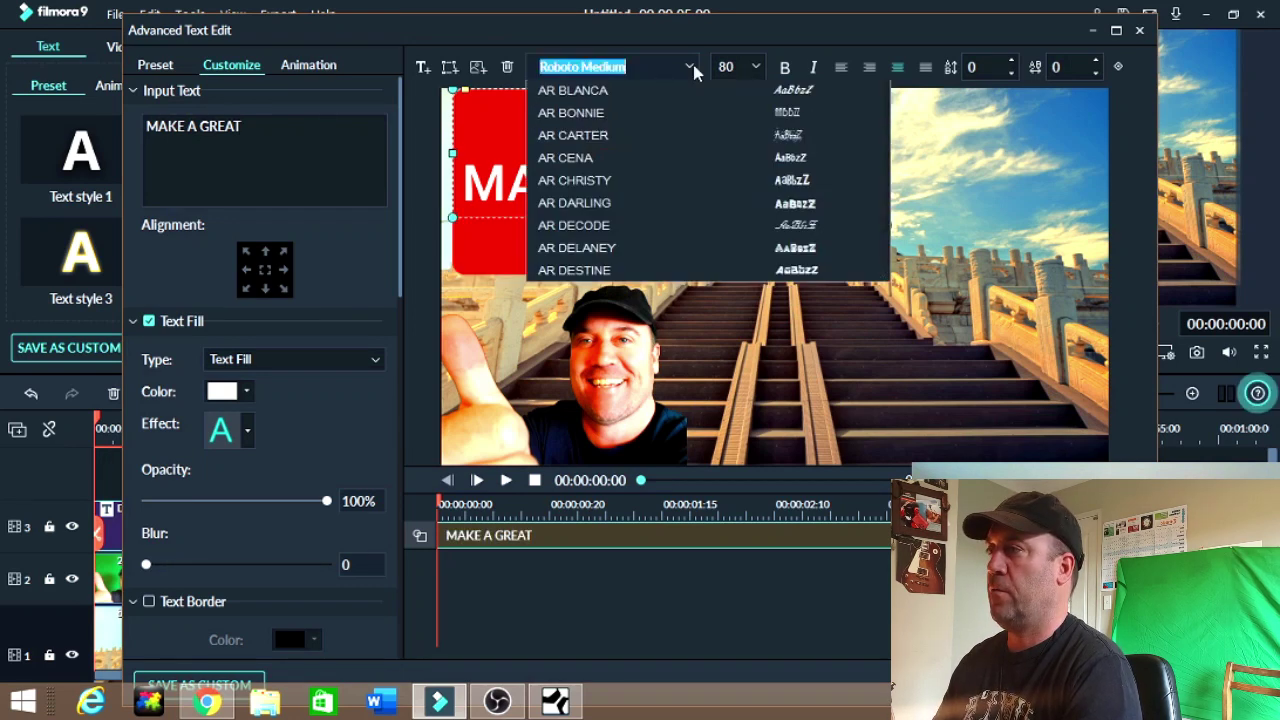
{"action": "left_click", "coordinate": [694, 70]}
{"action": "left_click", "coordinate": [692, 68]}
{"action": "scroll", "coordinate": [694, 135], "scroll_direction": "down", "scroll_amount": 5}
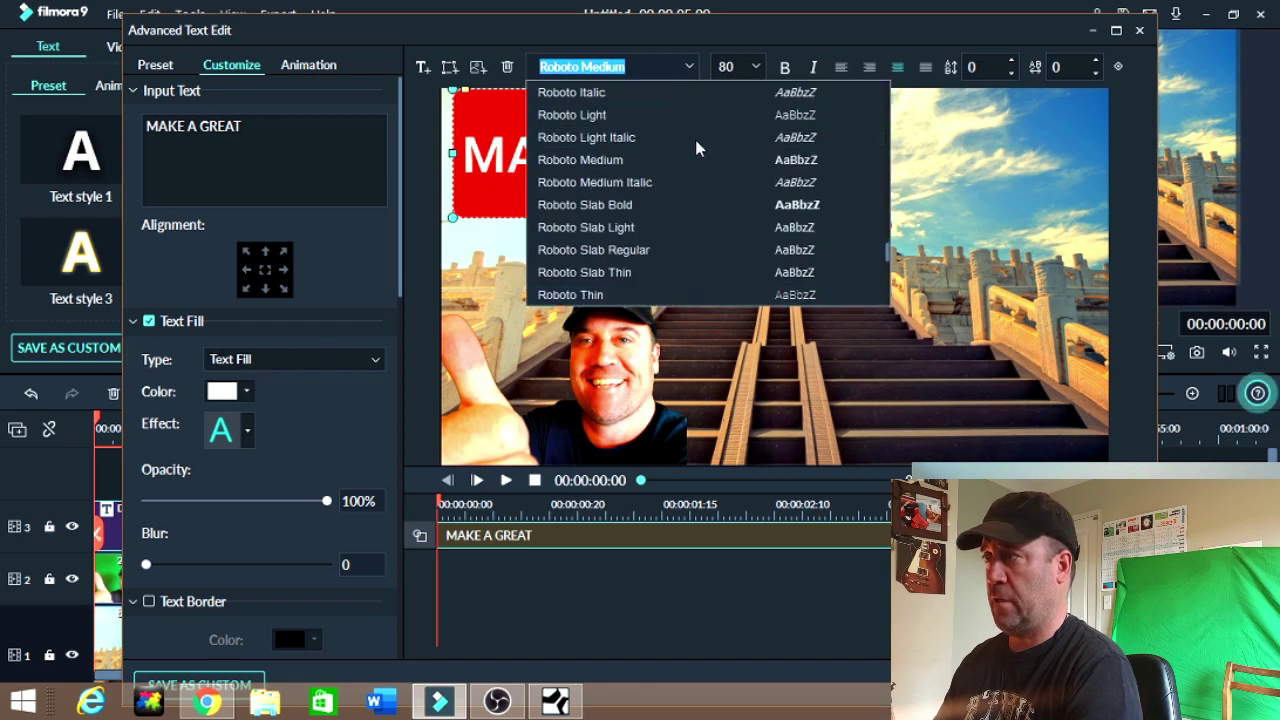
{"action": "scroll", "coordinate": [695, 144], "scroll_direction": "up", "scroll_amount": 2}
{"action": "scroll", "coordinate": [691, 142], "scroll_direction": "down", "scroll_amount": 1}
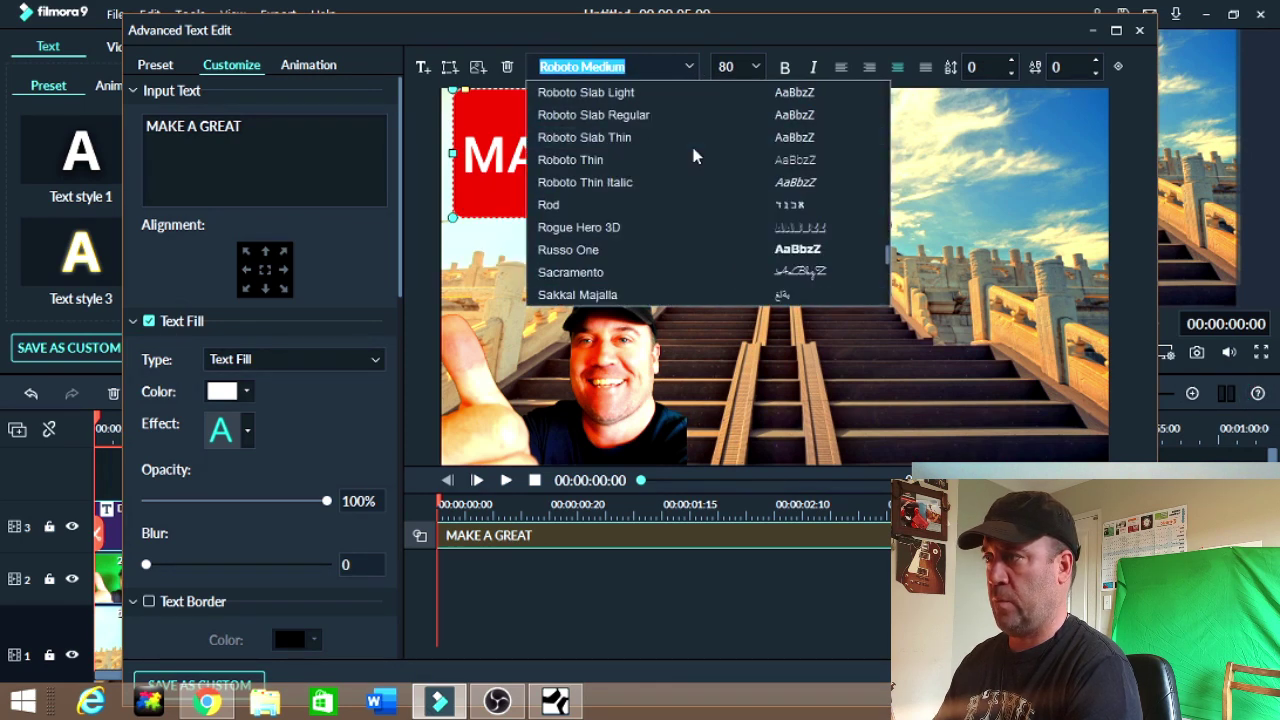
{"action": "left_click", "coordinate": [756, 251]}
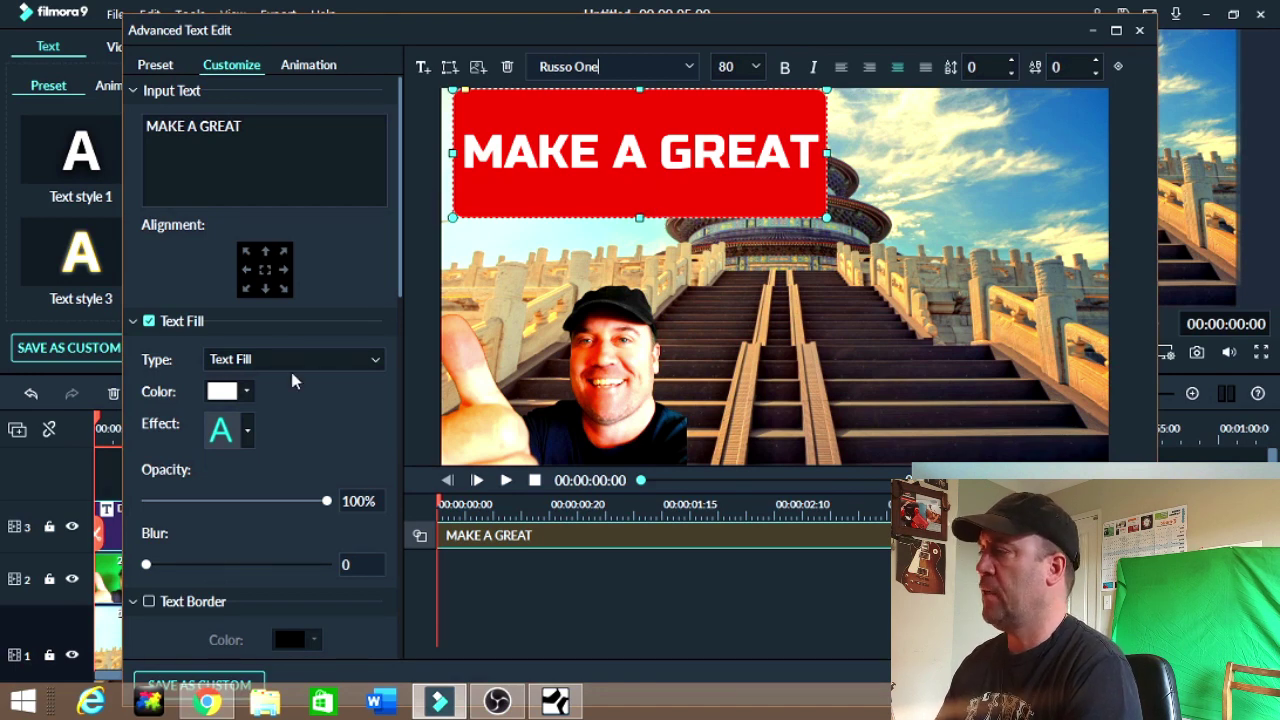
Enable a black text border on the rectangle's MAKE A GREAT text and set the border size to 45
{"action": "scroll", "coordinate": [278, 377], "scroll_direction": "down", "scroll_amount": 4}
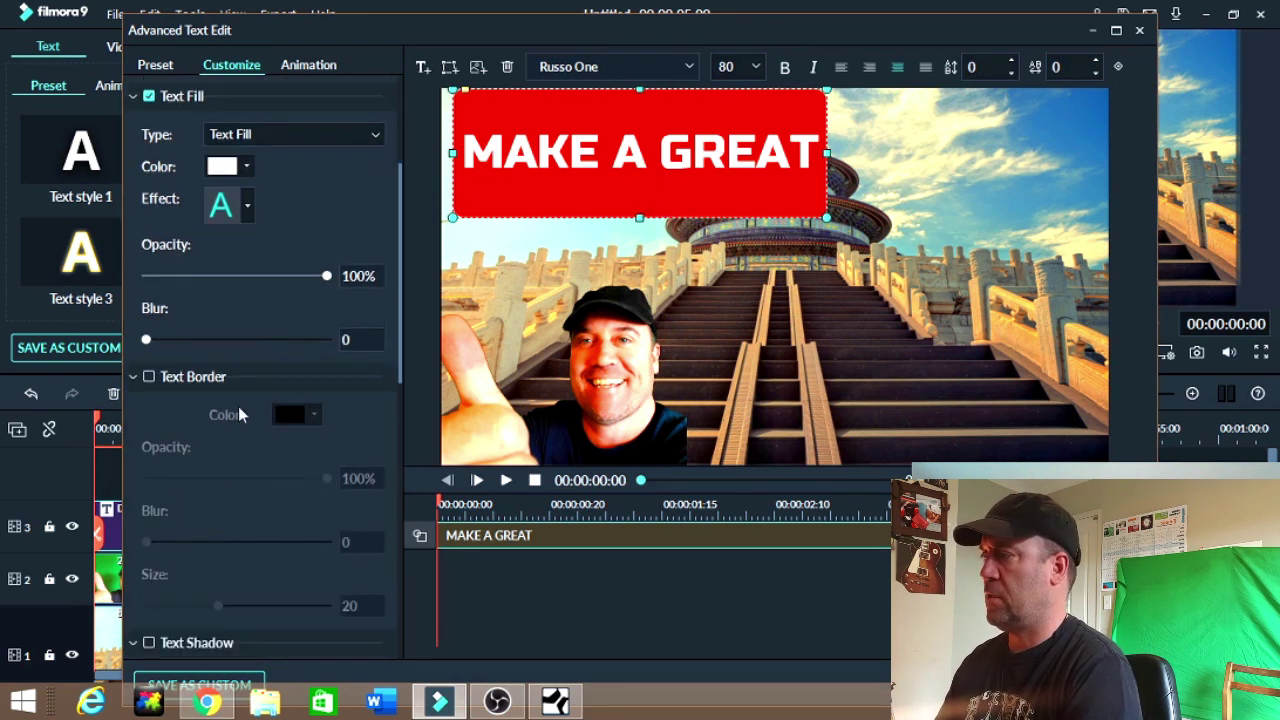
{"action": "left_click", "coordinate": [150, 378]}
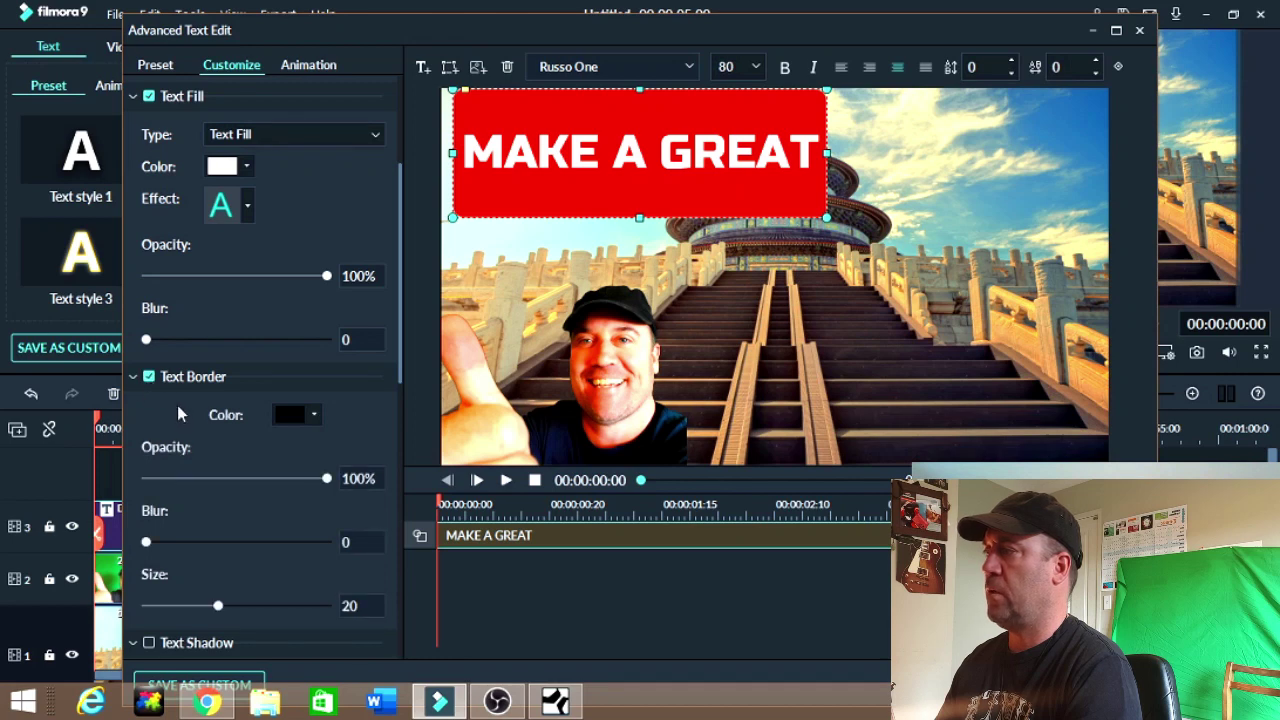
{"action": "scroll", "coordinate": [260, 490], "scroll_direction": "down", "scroll_amount": 1}
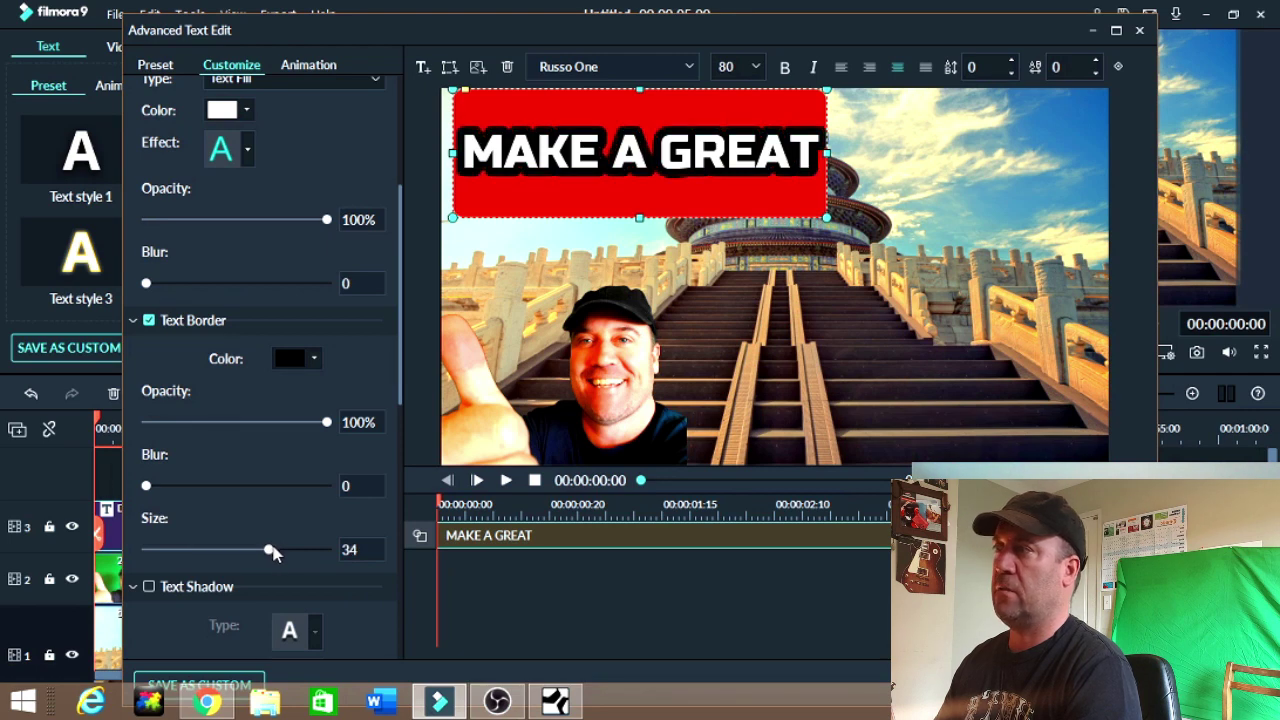
{"action": "left_click_drag", "start_coordinate": [275, 553], "coordinate": [307, 551]}
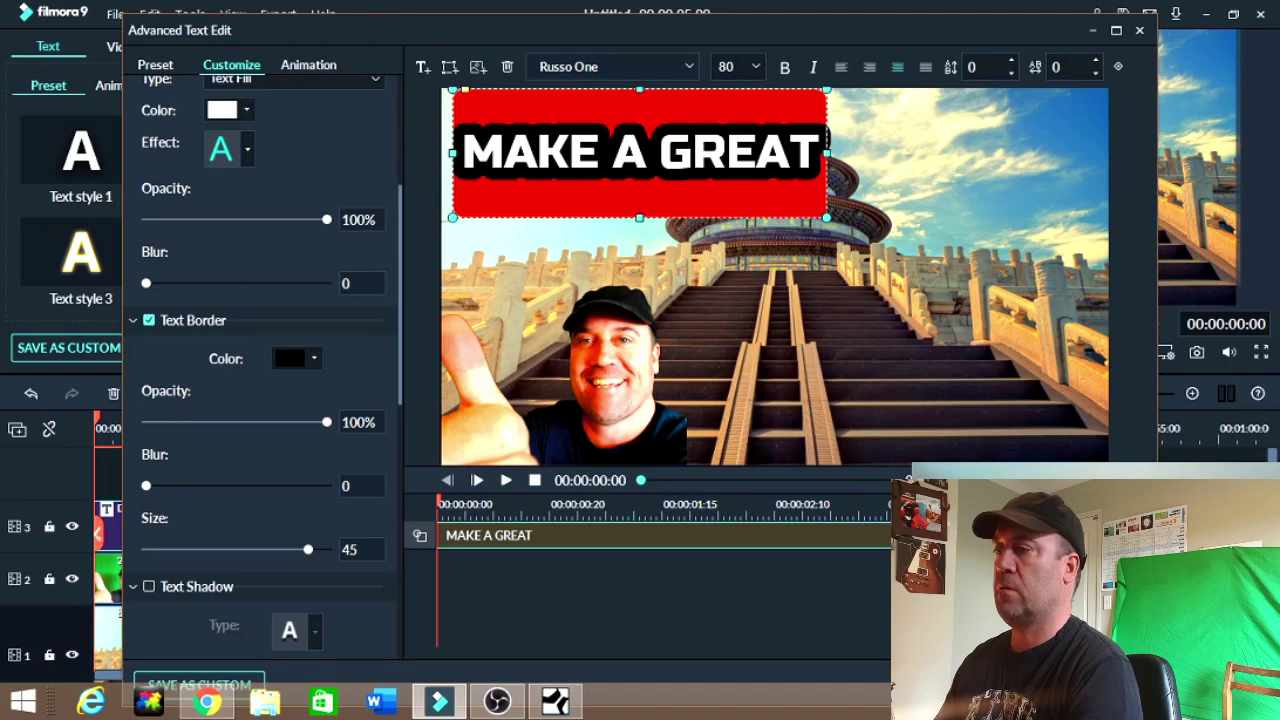
Apply the advanced title edits, reopen the title in the advanced text editor and stop its preview
{"action": "left_click", "coordinate": [1090, 685]}
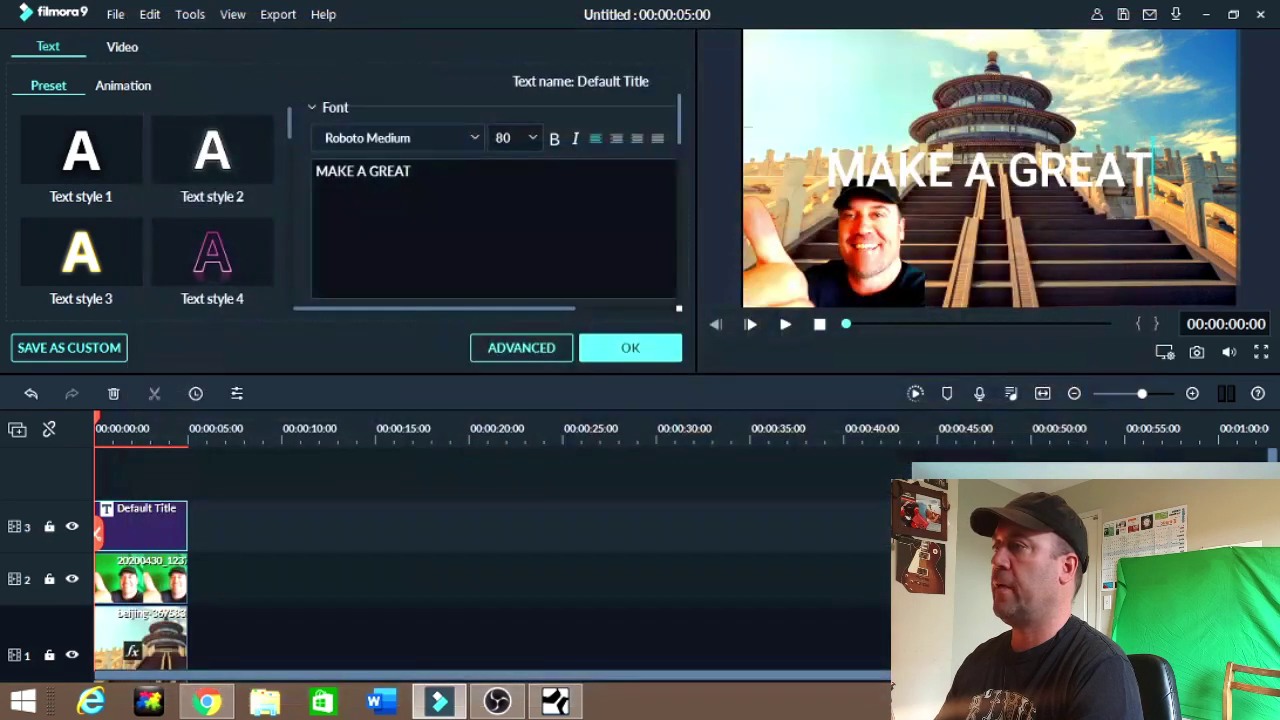
{"action": "left_click", "coordinate": [510, 355]}
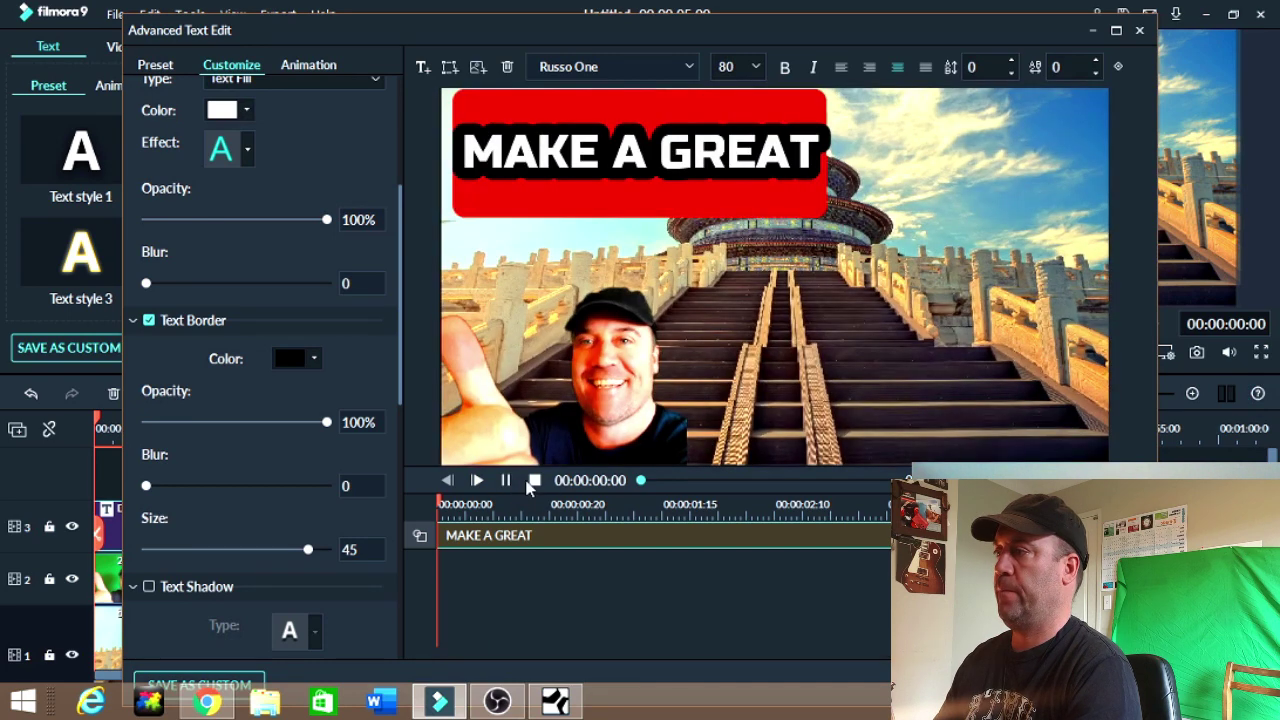
{"action": "left_click", "coordinate": [535, 481]}
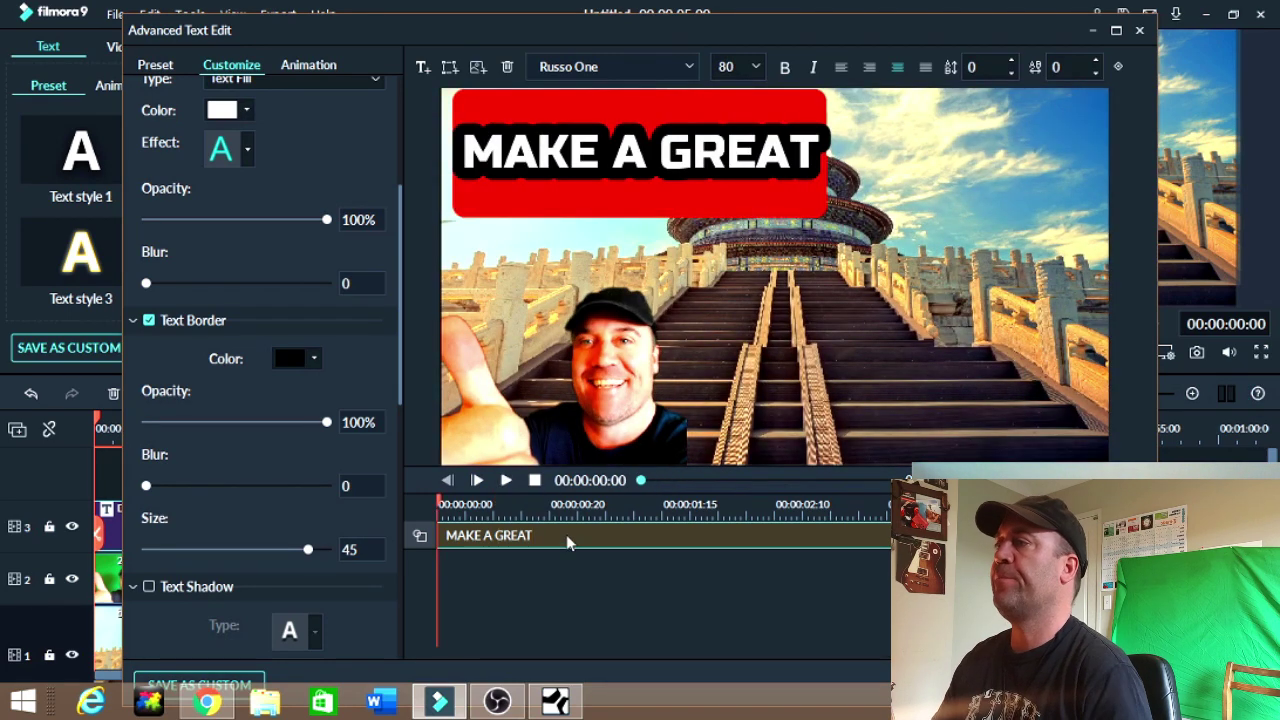
Add a second rectangle text shape, enlarge it and place it below and to the right of the MAKE A GREAT rectangle
{"action": "left_click", "coordinate": [447, 66]}
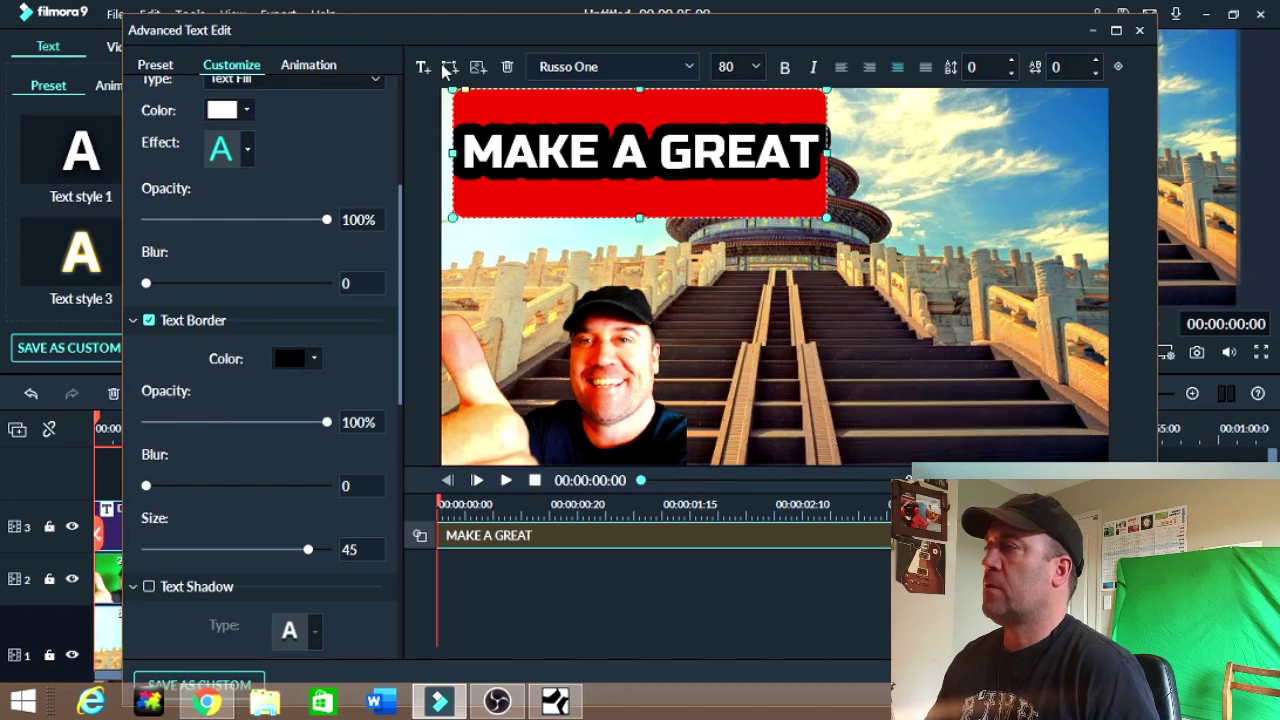
{"action": "left_click", "coordinate": [501, 179]}
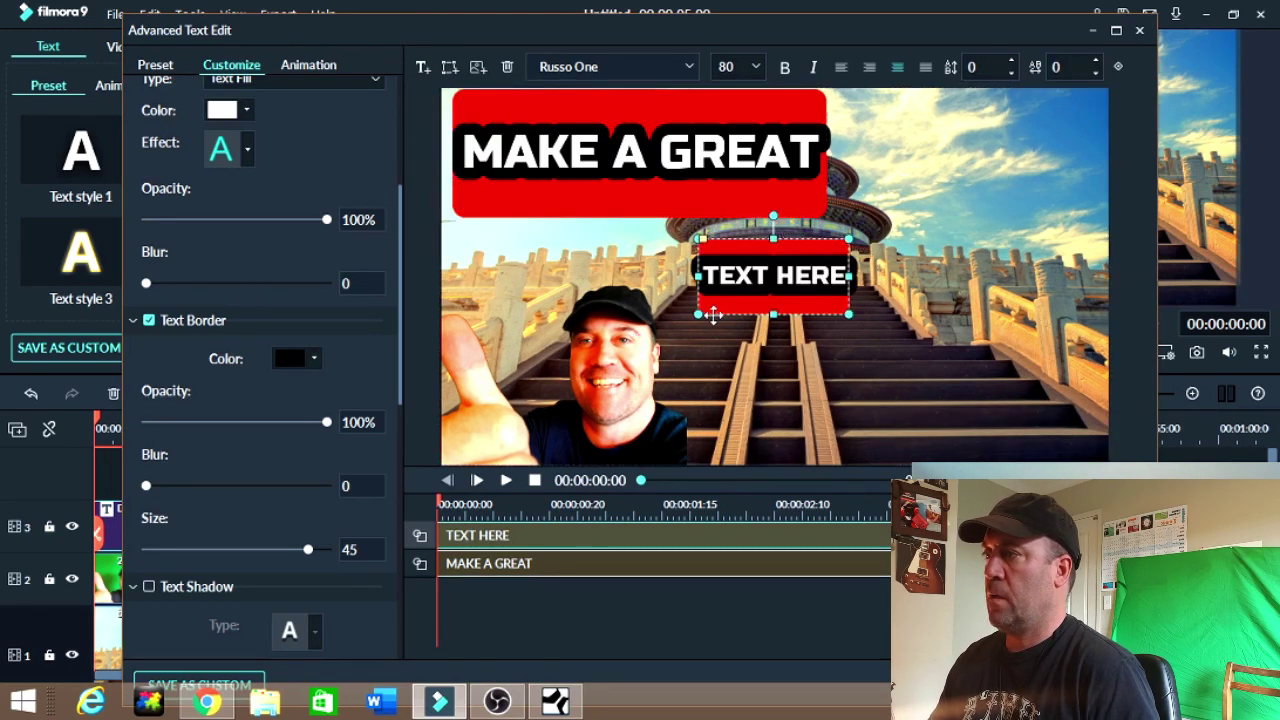
{"action": "left_click", "coordinate": [557, 345]}
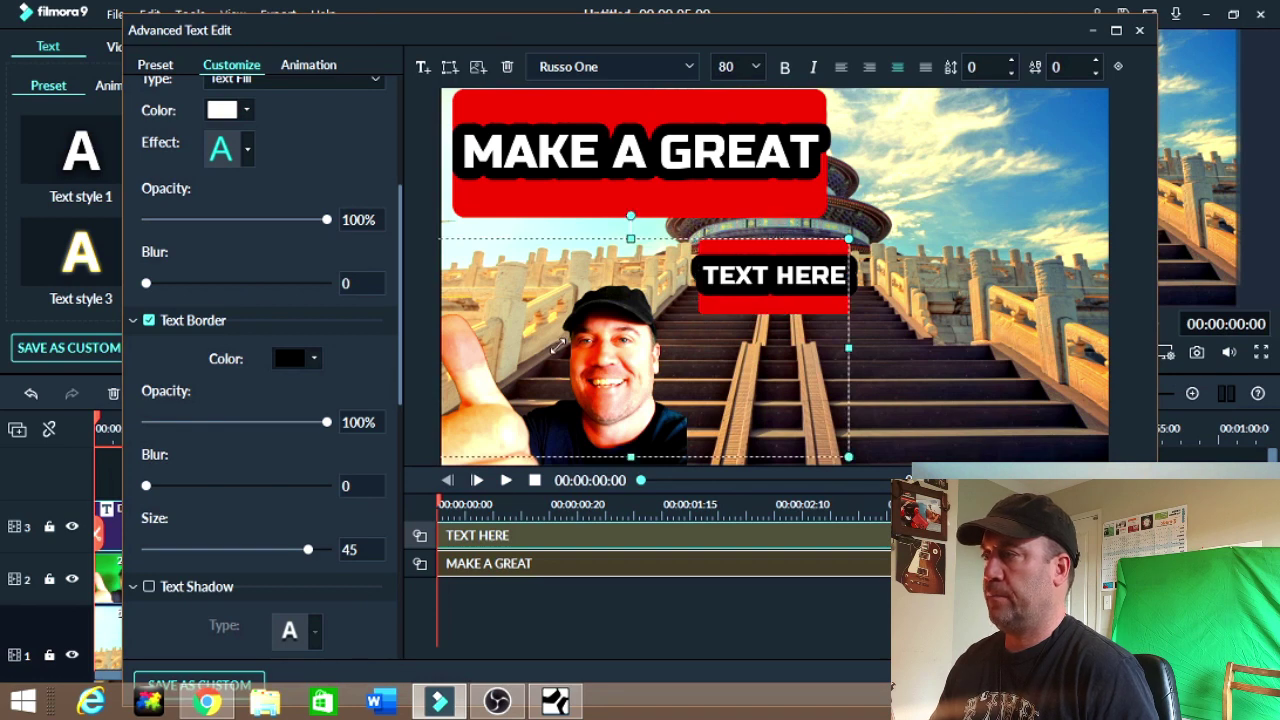
{"action": "left_click_drag", "start_coordinate": [583, 344], "coordinate": [709, 290]}
{"action": "left_click_drag", "start_coordinate": [805, 271], "coordinate": [817, 297]}
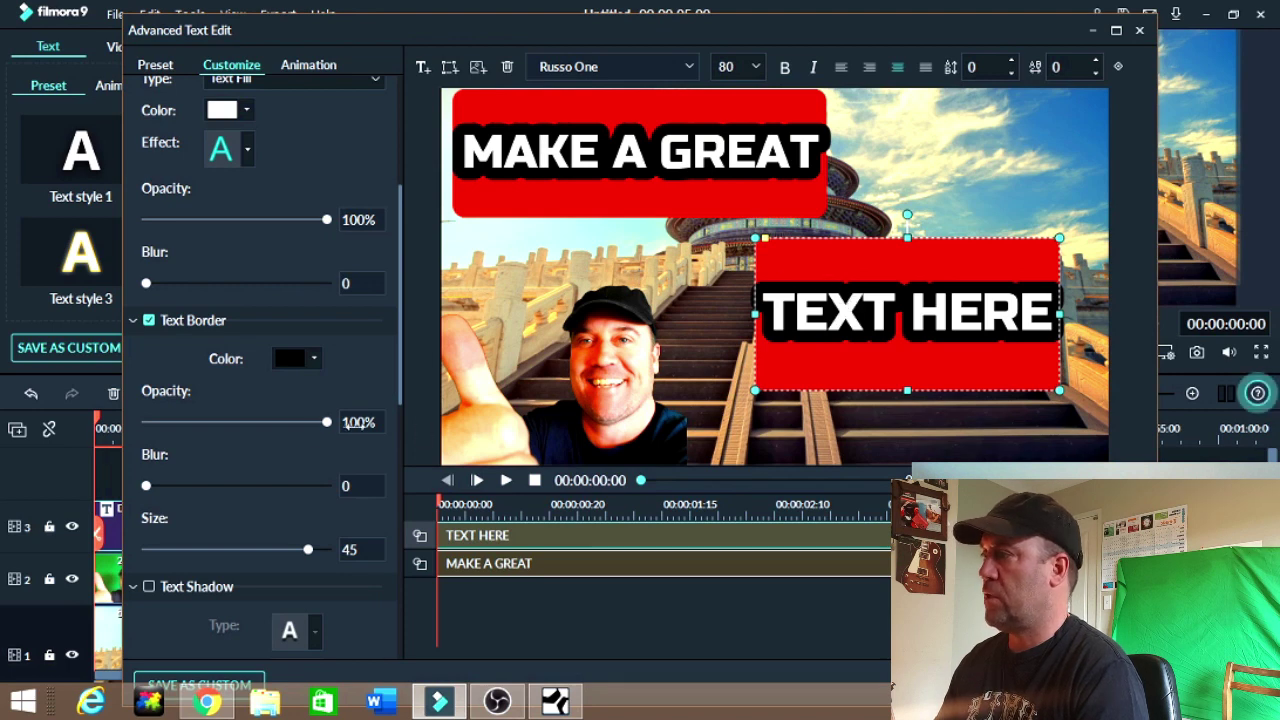
Change the shape fill color of the TEXT HERE rectangle to the violet-blue basic color #5500ff
{"action": "scroll", "coordinate": [360, 300], "scroll_direction": "down", "scroll_amount": 1}
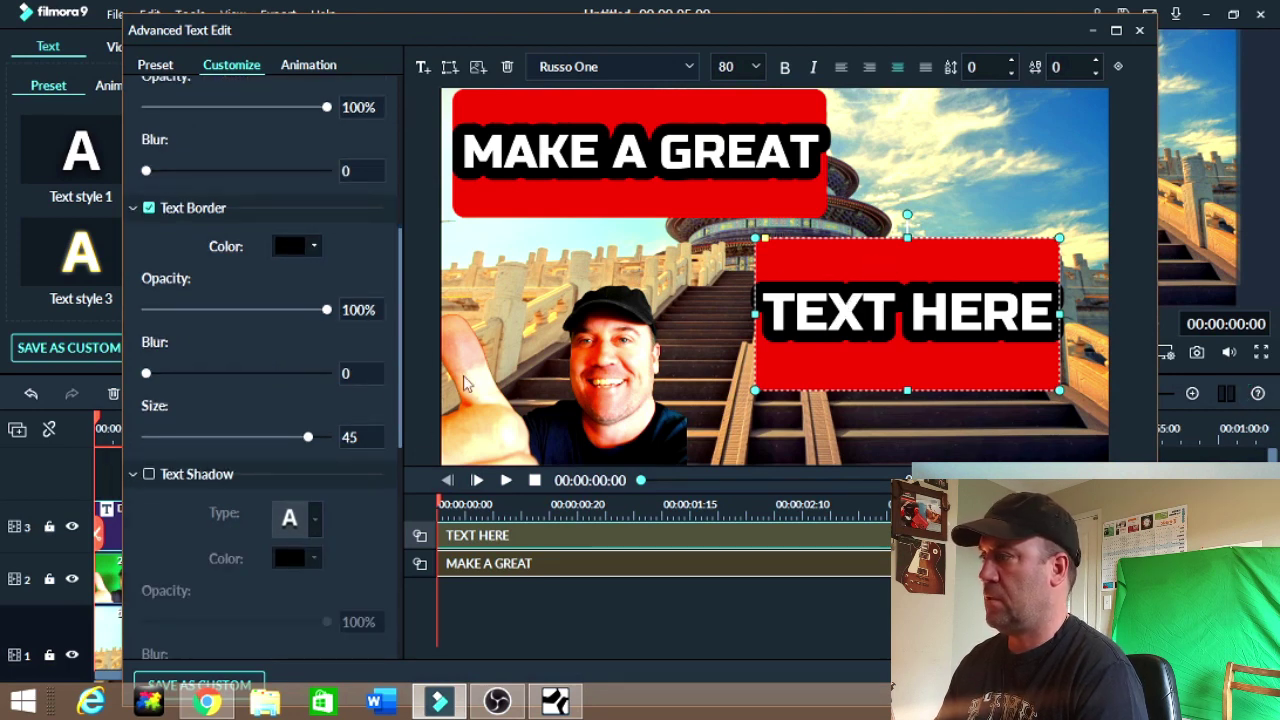
{"action": "scroll", "coordinate": [362, 393], "scroll_direction": "down", "scroll_amount": 3}
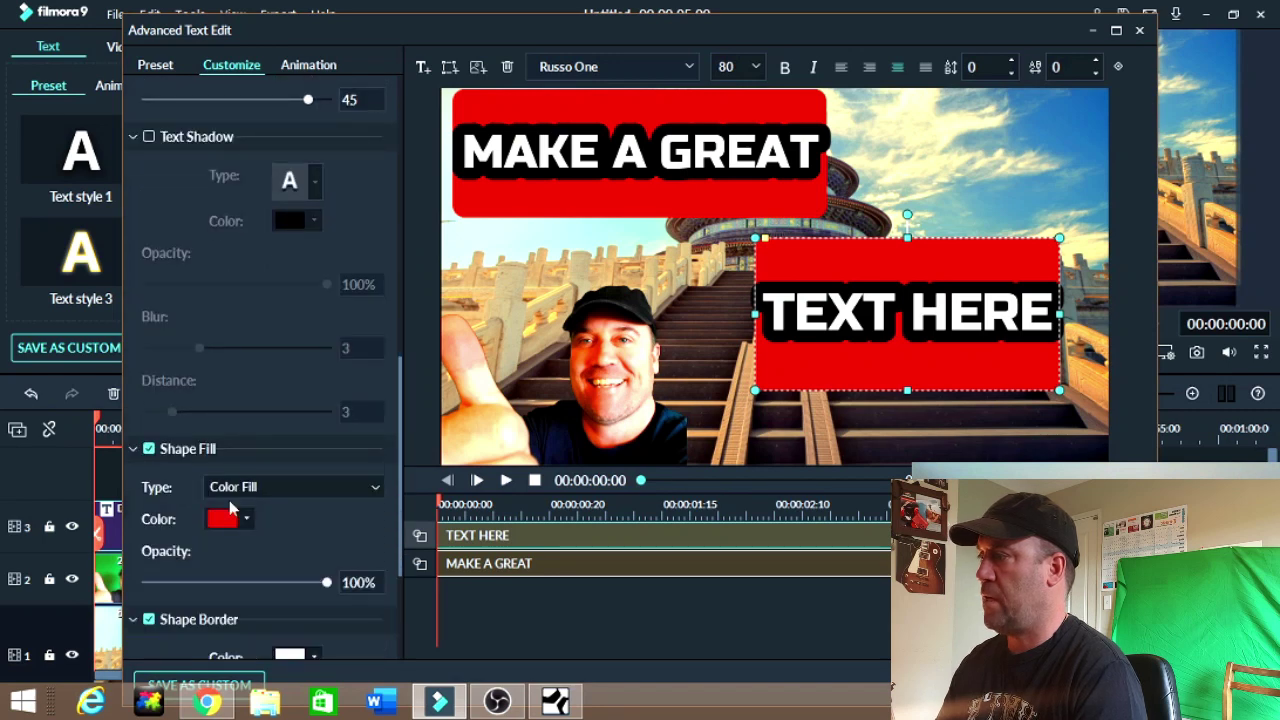
{"action": "left_click", "coordinate": [238, 521]}
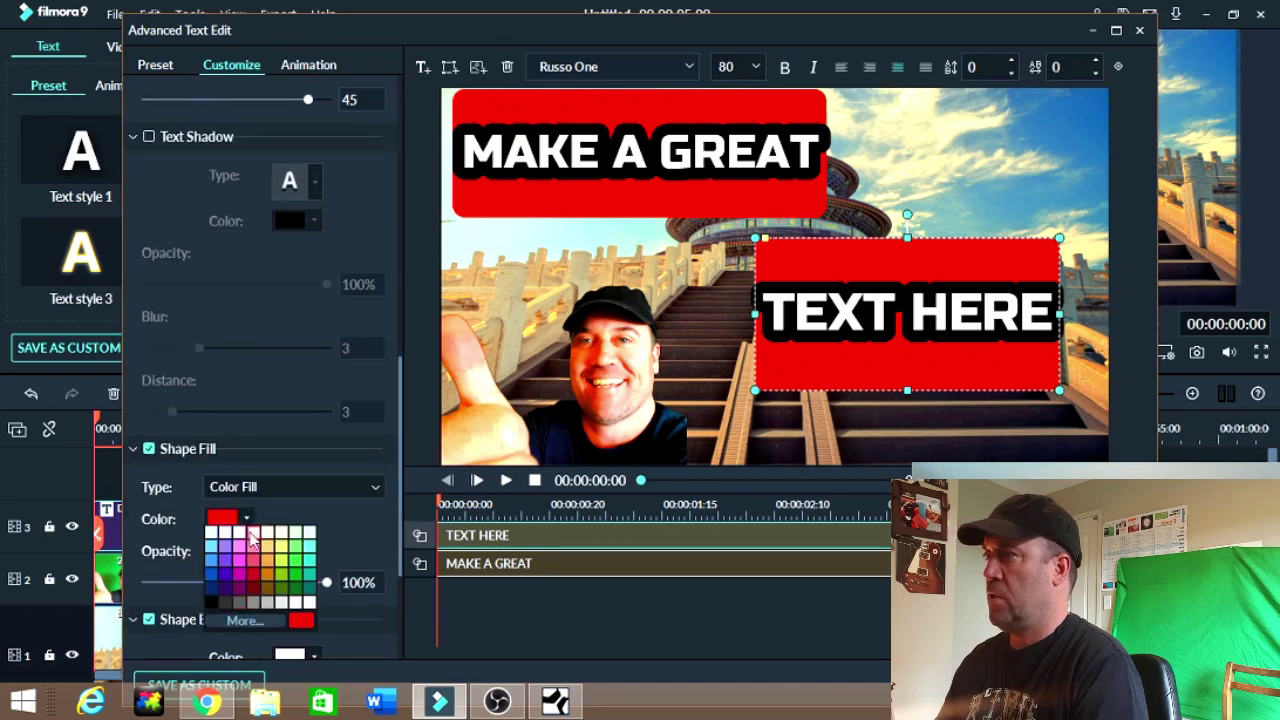
{"action": "left_click", "coordinate": [240, 621]}
{"action": "left_click", "coordinate": [418, 311]}
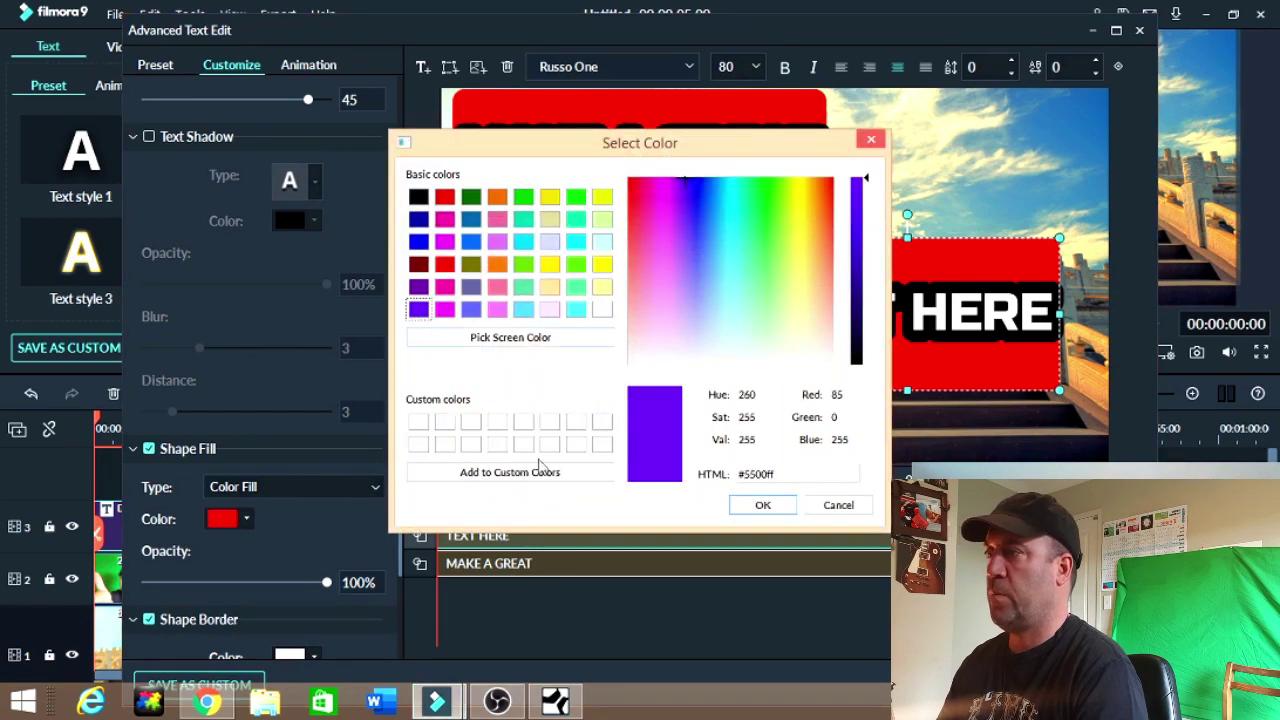
{"action": "left_click", "coordinate": [750, 504]}
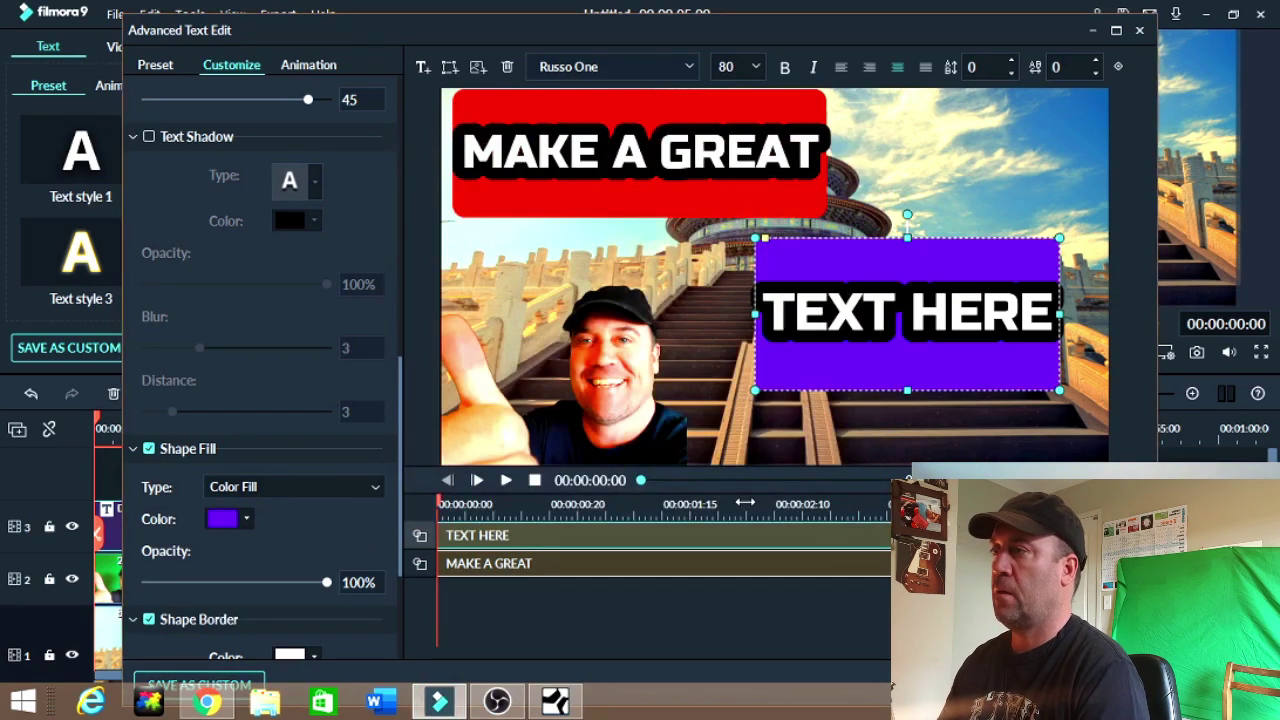
Replace the text on the violet-blue rectangle with THUMBNAIL
{"action": "scroll", "coordinate": [321, 243], "scroll_direction": "up", "scroll_amount": 10}
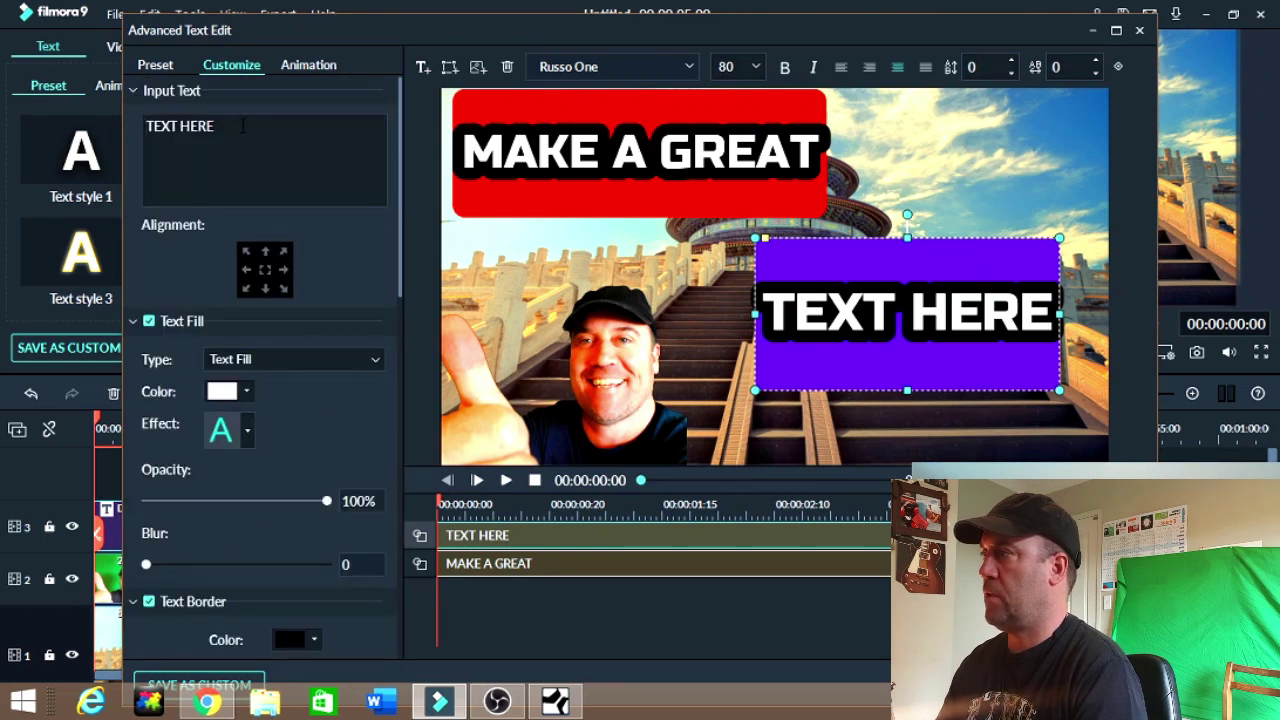
{"action": "left_click", "coordinate": [238, 126]}
{"action": "key", "text": "ctrl+a"}
{"action": "key", "text": "BackSpace"}
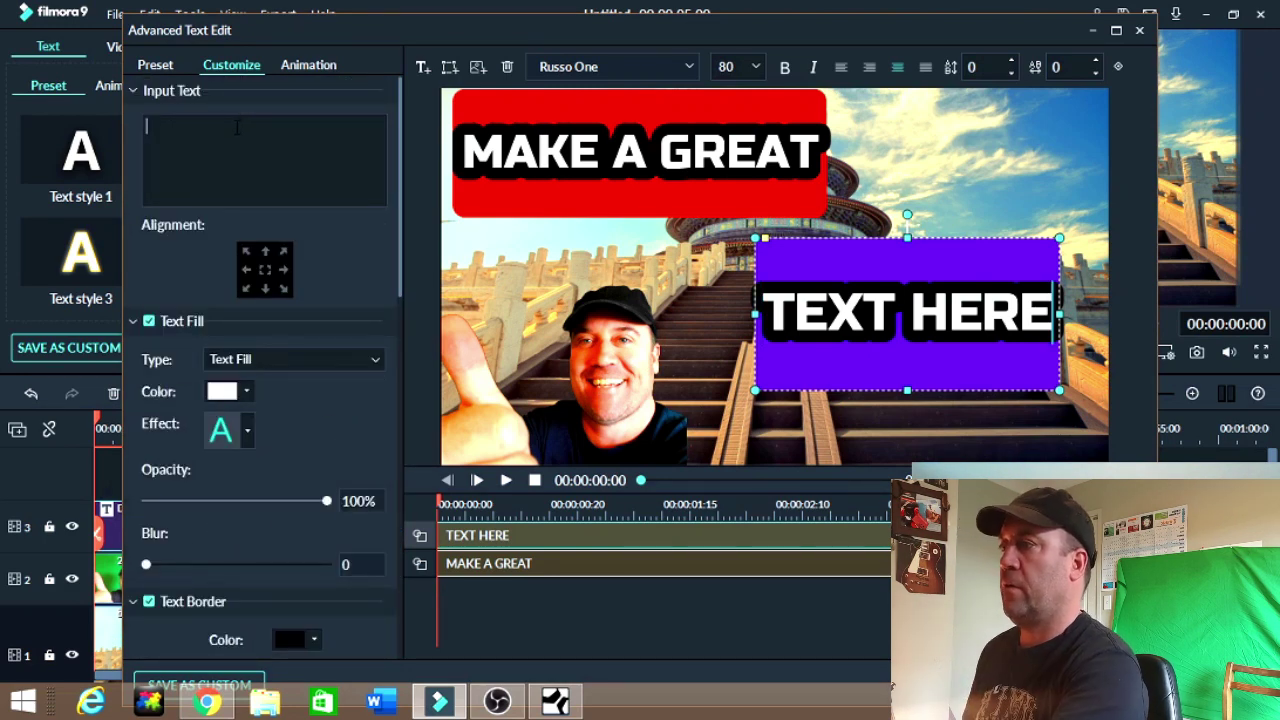
{"action": "type", "text": "TH"}
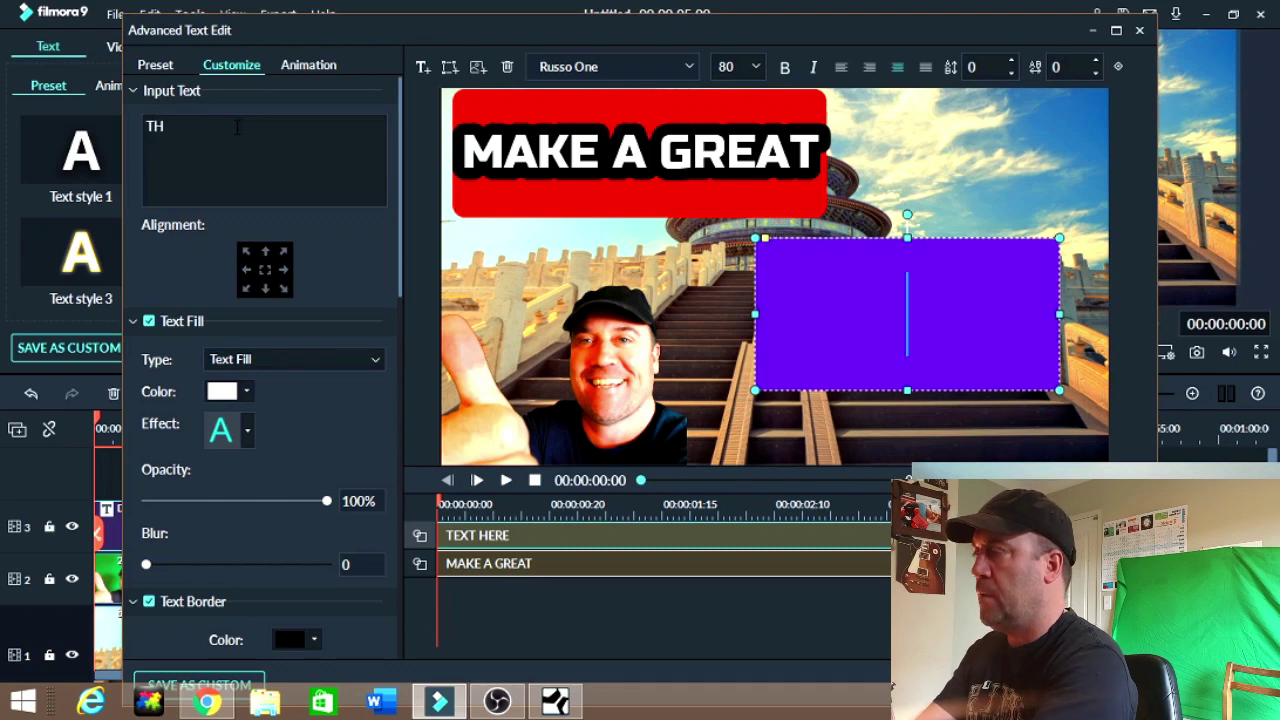
{"action": "type", "text": "UMBNAIL"}
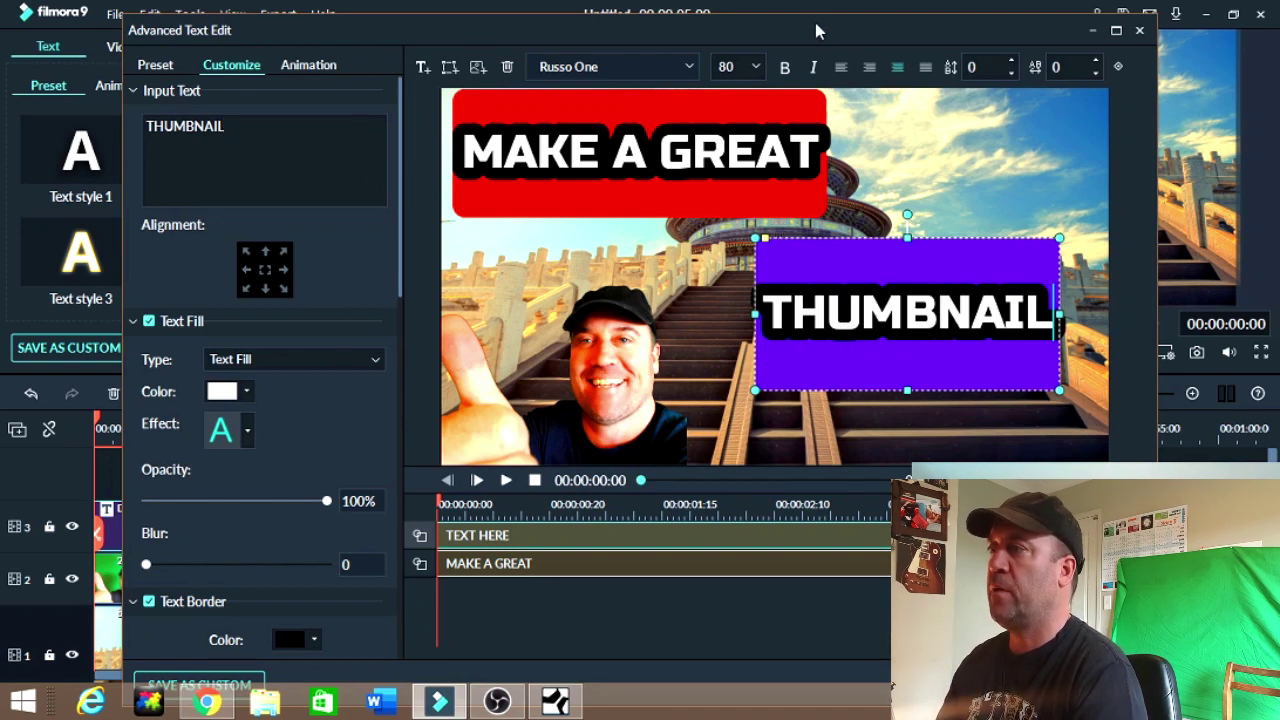
Set the font size of the THUMBNAIL text to 100
{"action": "left_click", "coordinate": [756, 67]}
{"action": "scroll", "coordinate": [740, 135], "scroll_direction": "down", "scroll_amount": 3}
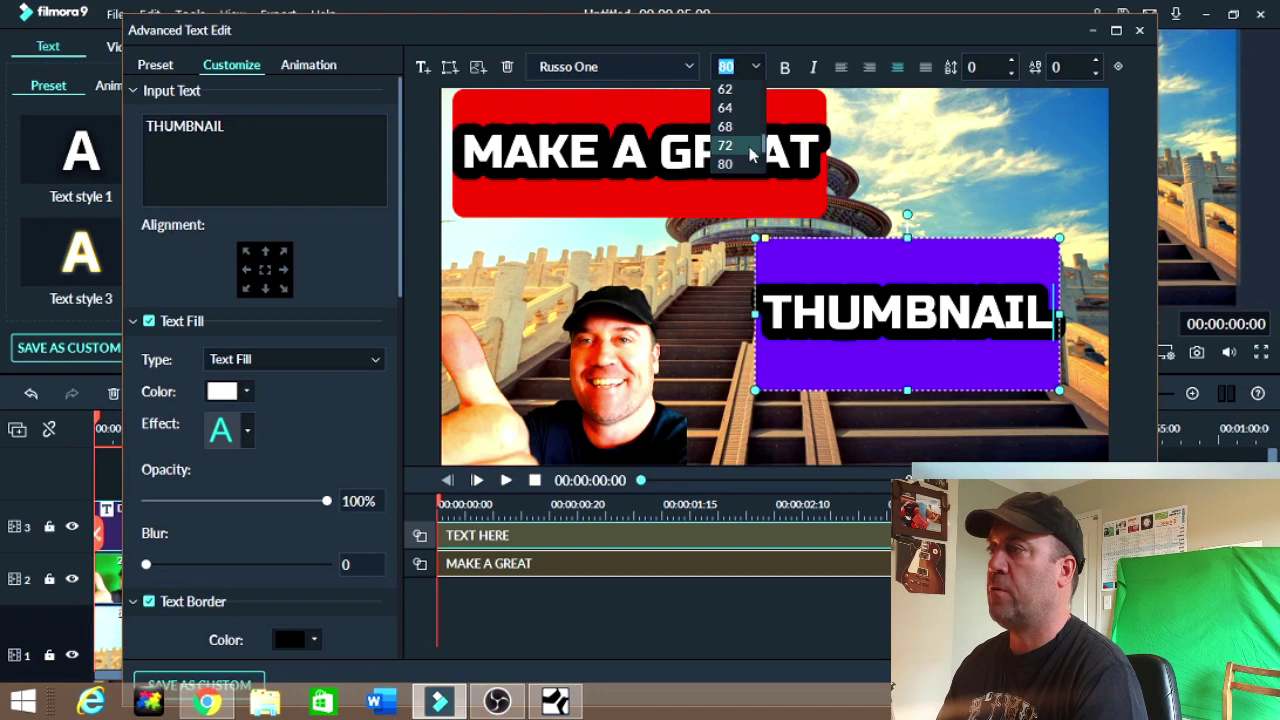
{"action": "left_click", "coordinate": [728, 107]}
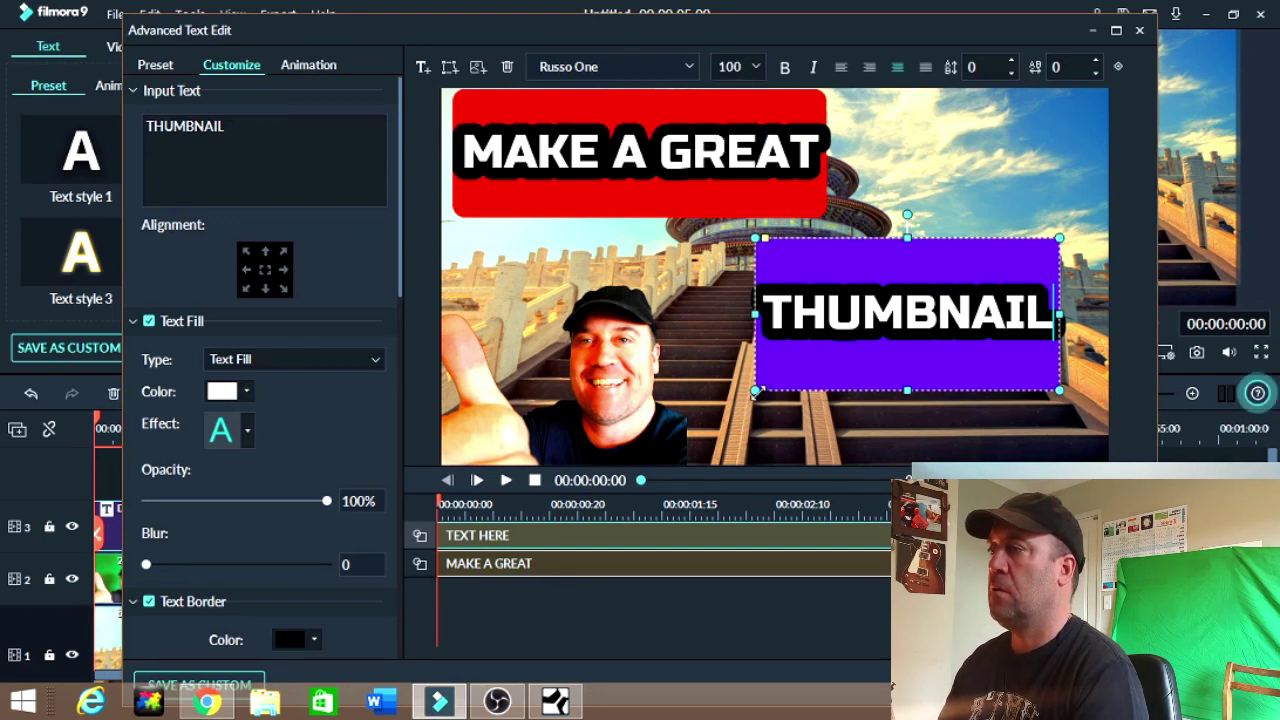
Widen the THUMBNAIL rectangle, trim its height and move it against the picture's right edge, slightly overlapping the red rectangle
{"action": "left_click_drag", "start_coordinate": [755, 390], "coordinate": [647, 397]}
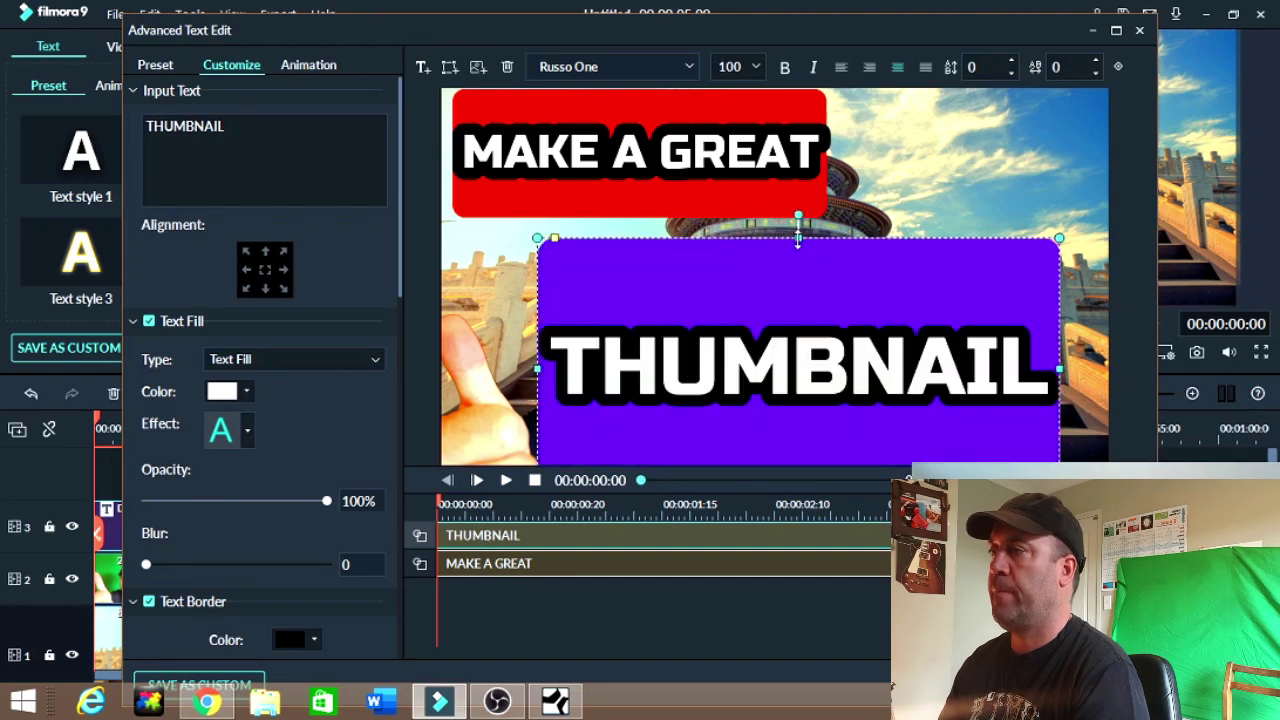
{"action": "left_click_drag", "start_coordinate": [798, 238], "coordinate": [798, 260]}
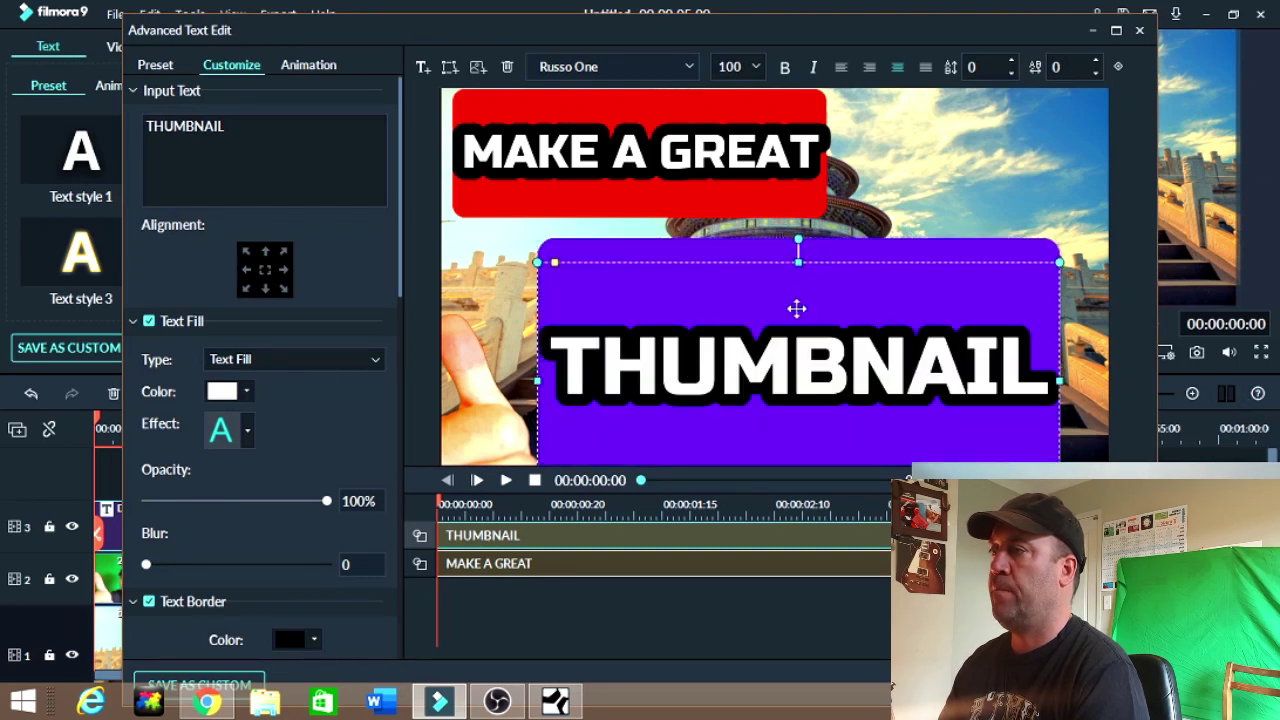
{"action": "left_click_drag", "start_coordinate": [798, 309], "coordinate": [813, 246]}
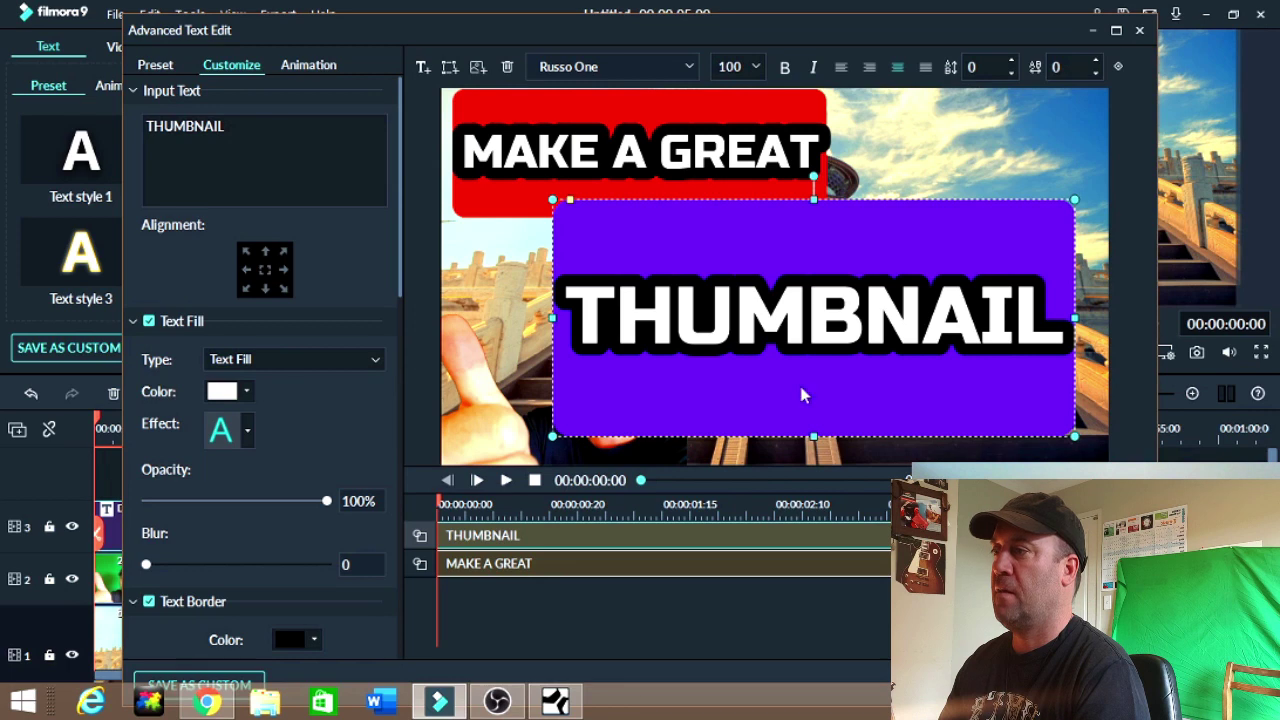
{"action": "left_click_drag", "start_coordinate": [814, 436], "coordinate": [804, 390]}
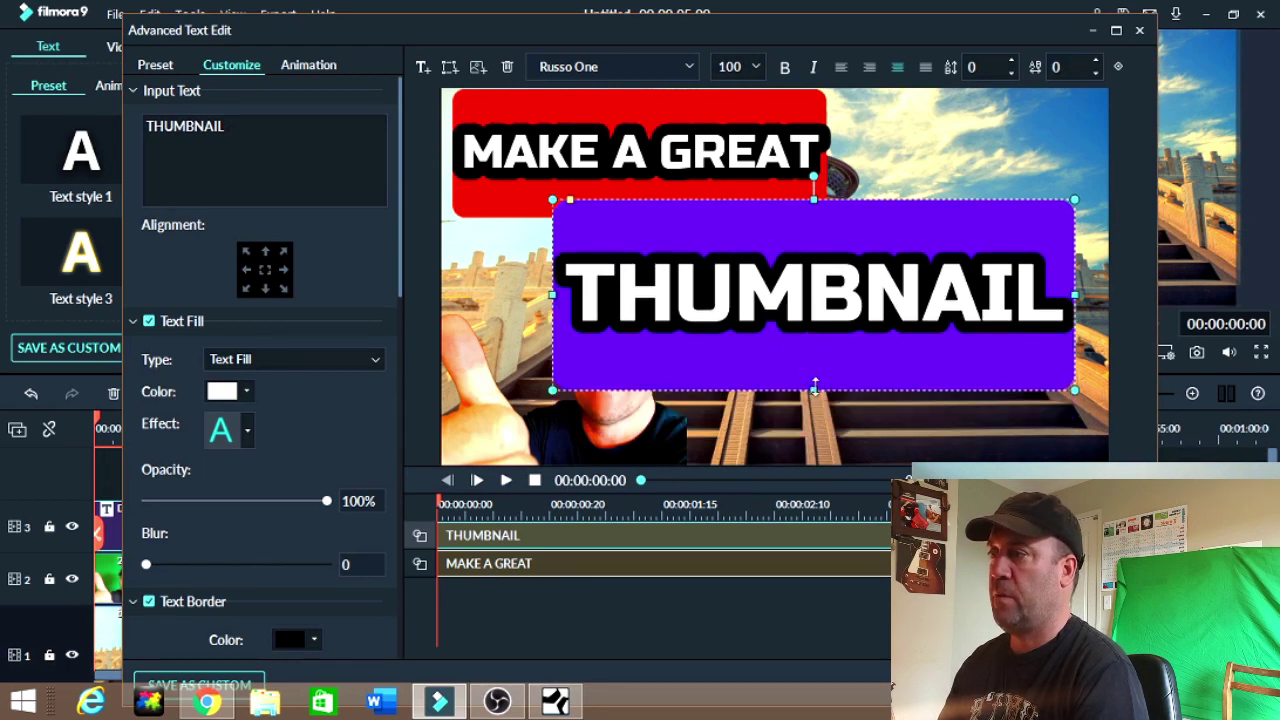
{"action": "left_click_drag", "start_coordinate": [790, 390], "coordinate": [772, 369]}
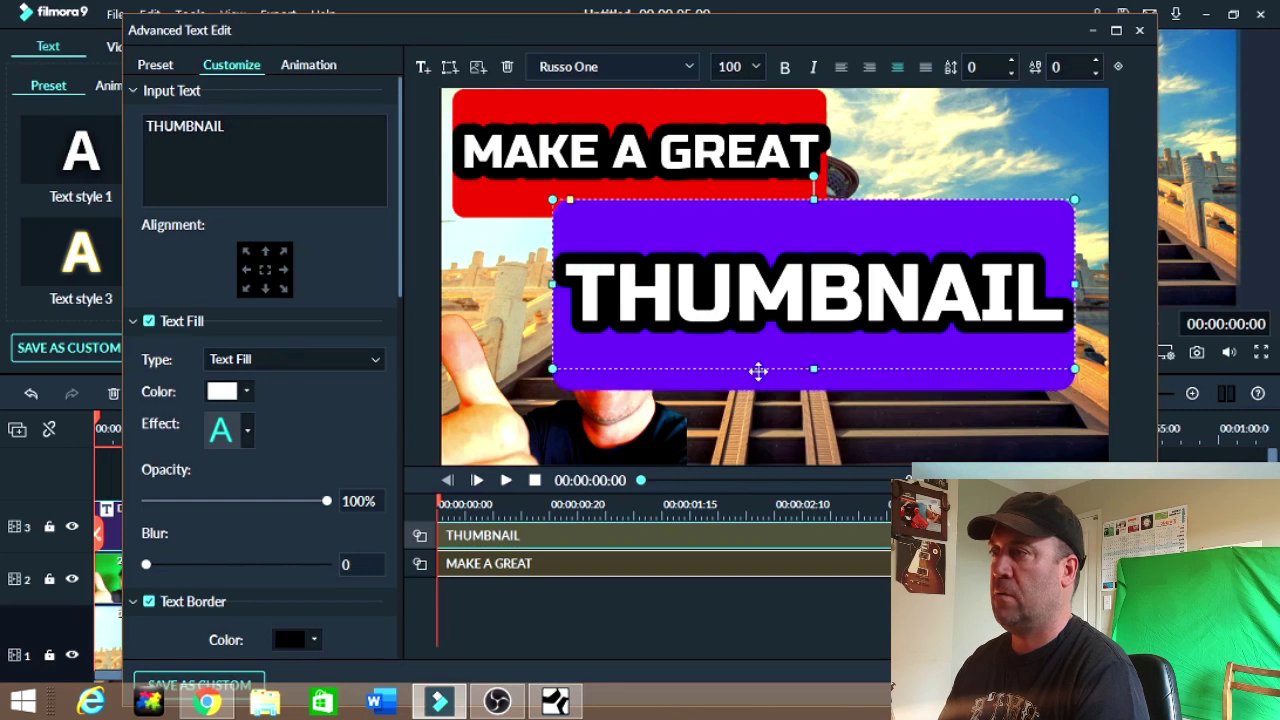
{"action": "left_click_drag", "start_coordinate": [762, 300], "coordinate": [795, 300]}
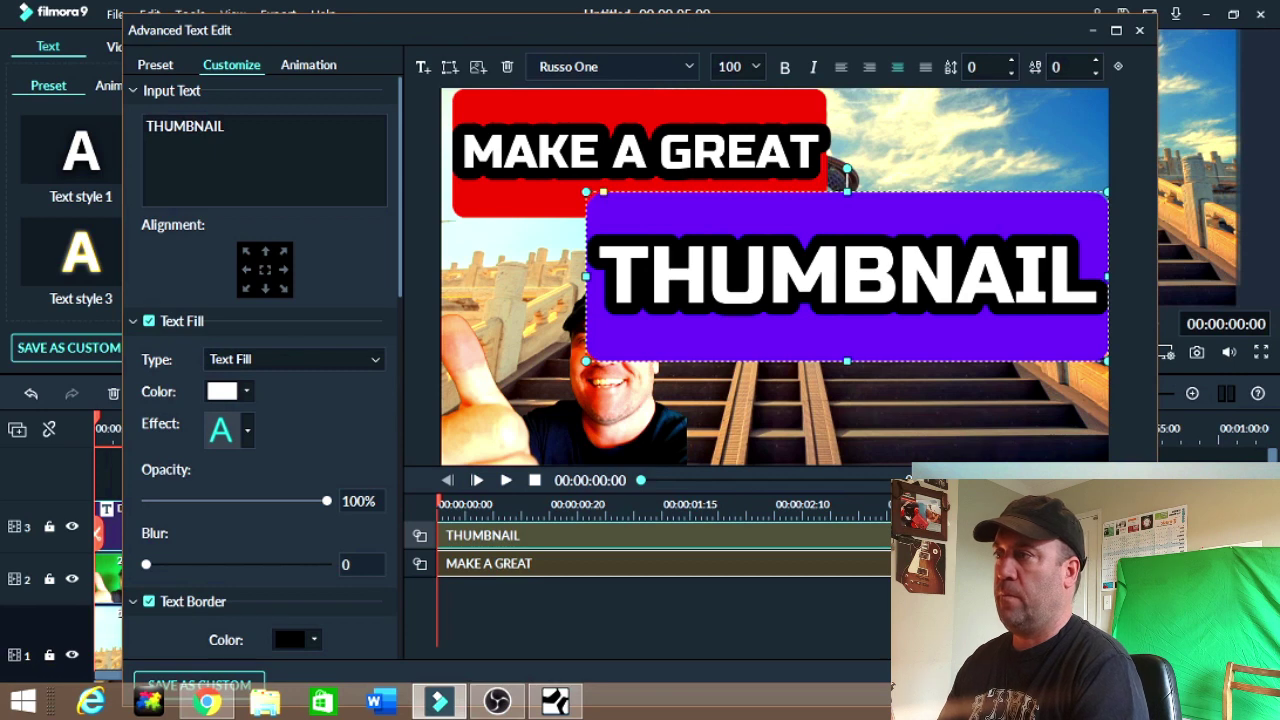
Add a separate text box to the title reading FILMORA 9
{"action": "left_click", "coordinate": [422, 70]}
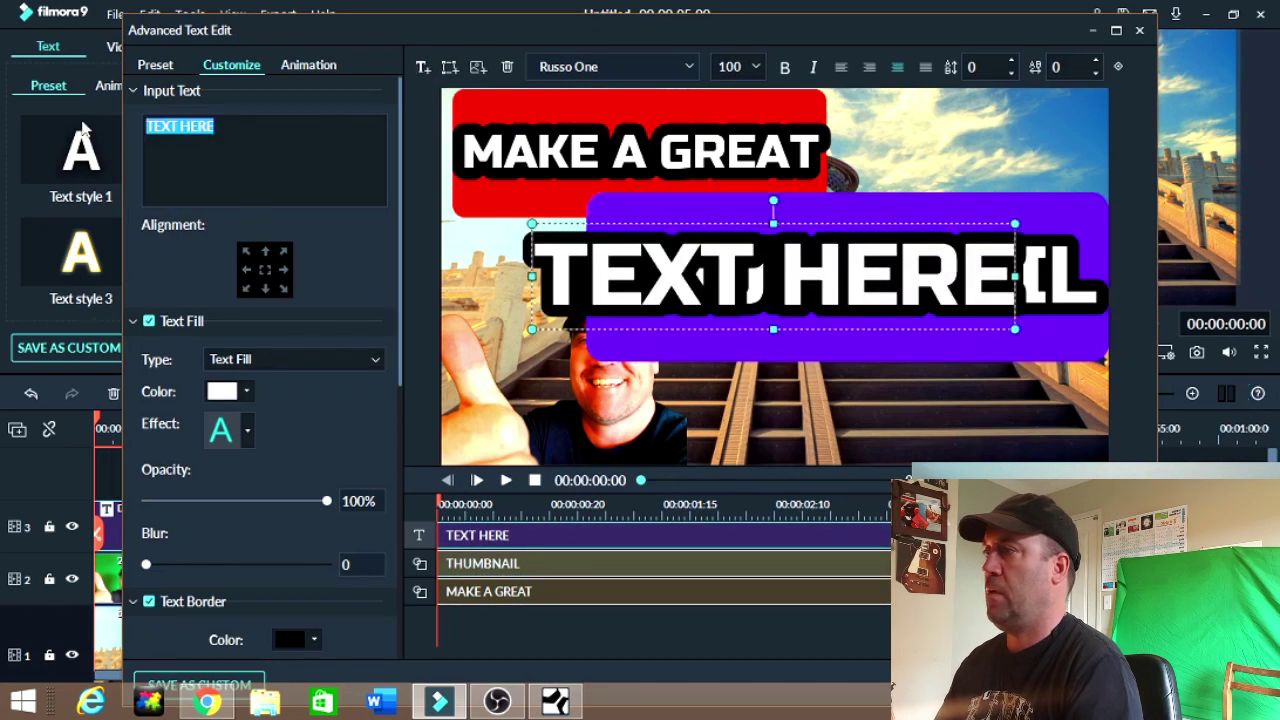
{"action": "type", "text": "F"}
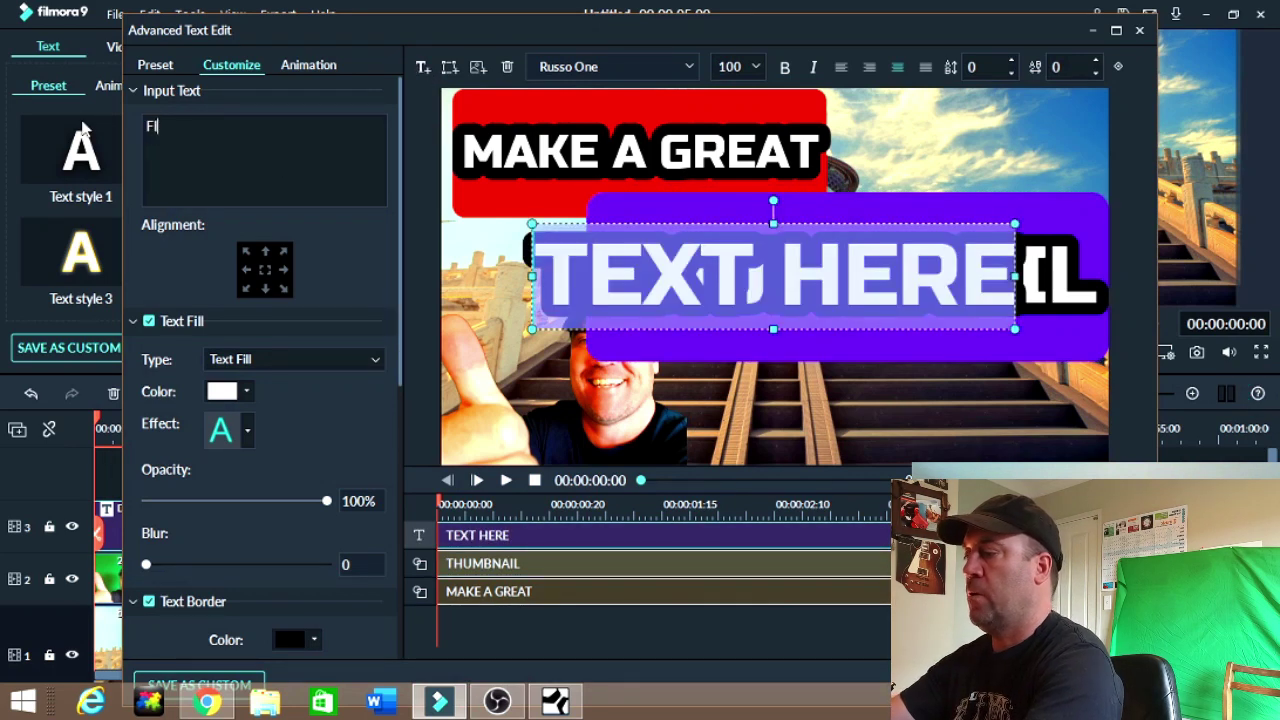
{"action": "type", "text": "IL"}
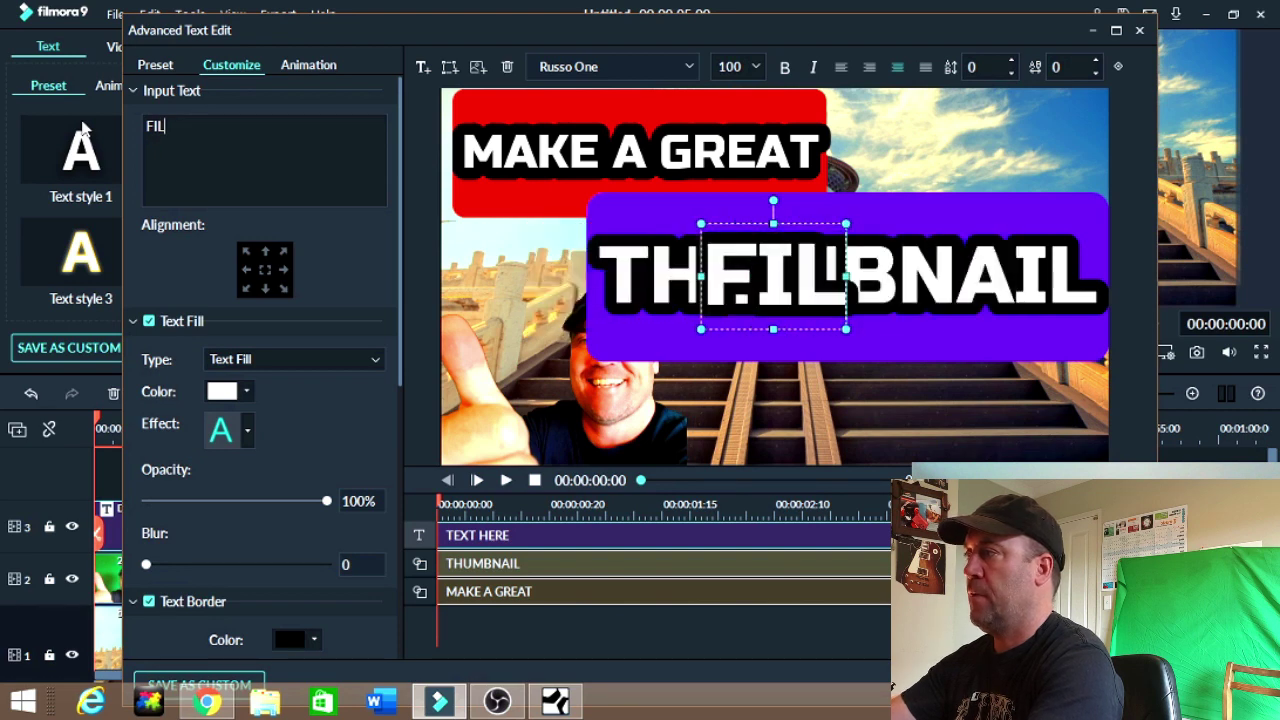
{"action": "type", "text": "MORA"}
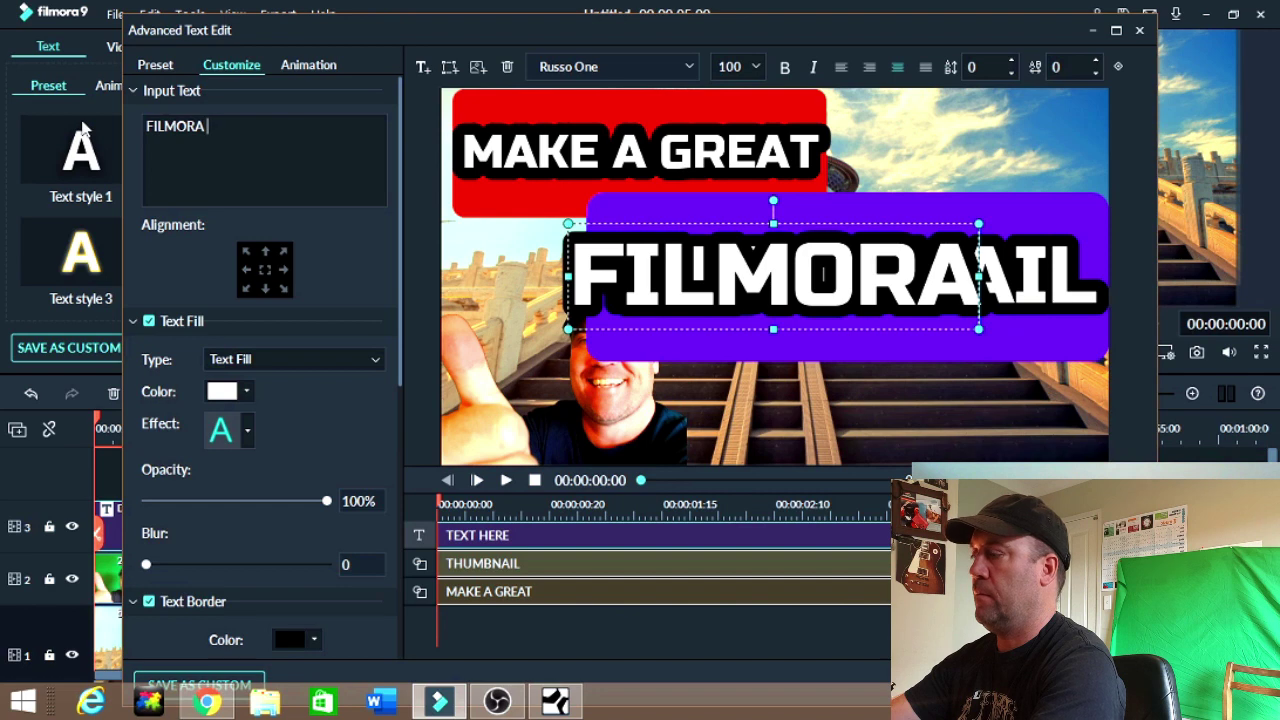
{"action": "type", "text": " 9"}
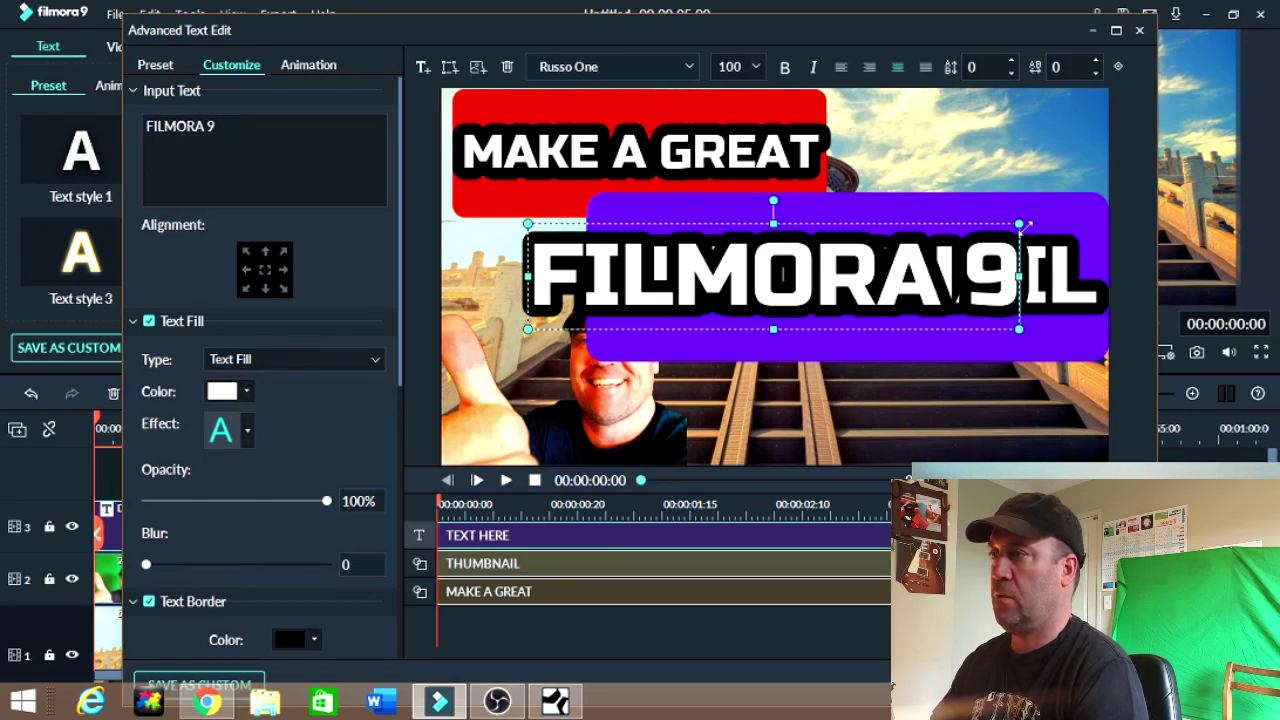
Shrink the FILMORA 9 text and place it in the picture's lower right, below the THUMBNAIL rectangle
{"action": "left_click_drag", "start_coordinate": [1012, 227], "coordinate": [926, 284]}
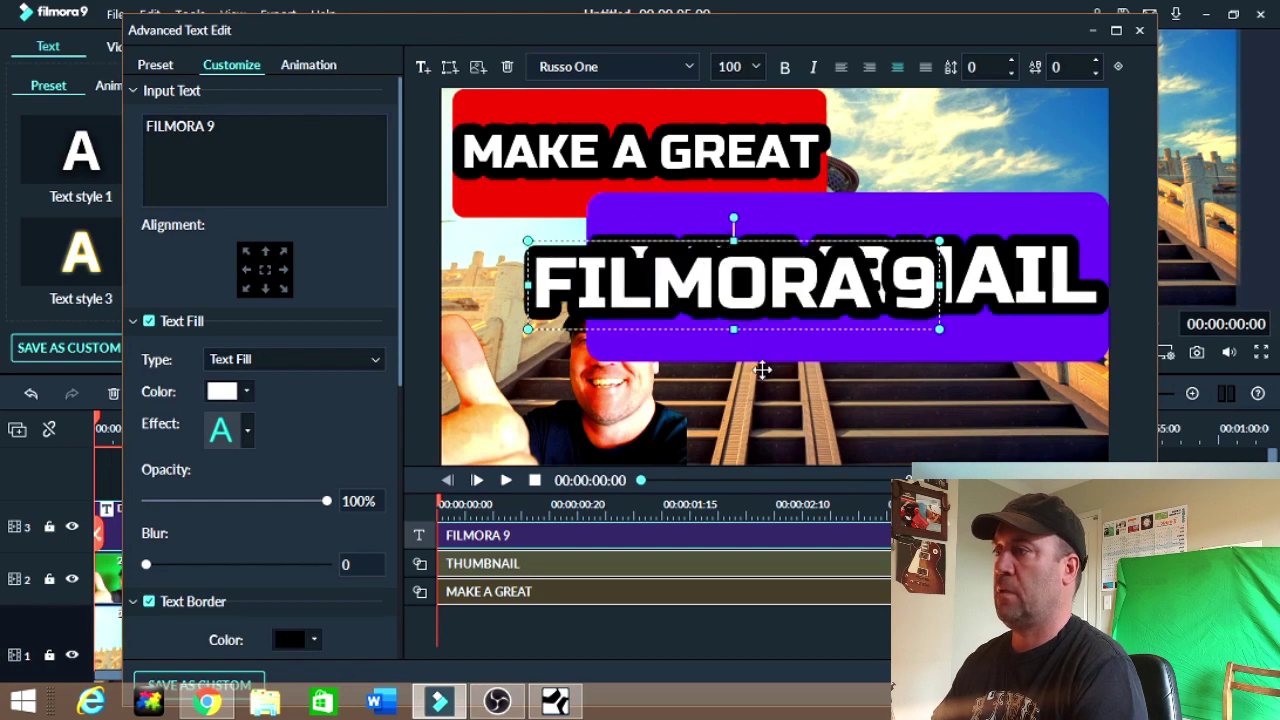
{"action": "left_click_drag", "start_coordinate": [698, 252], "coordinate": [758, 357]}
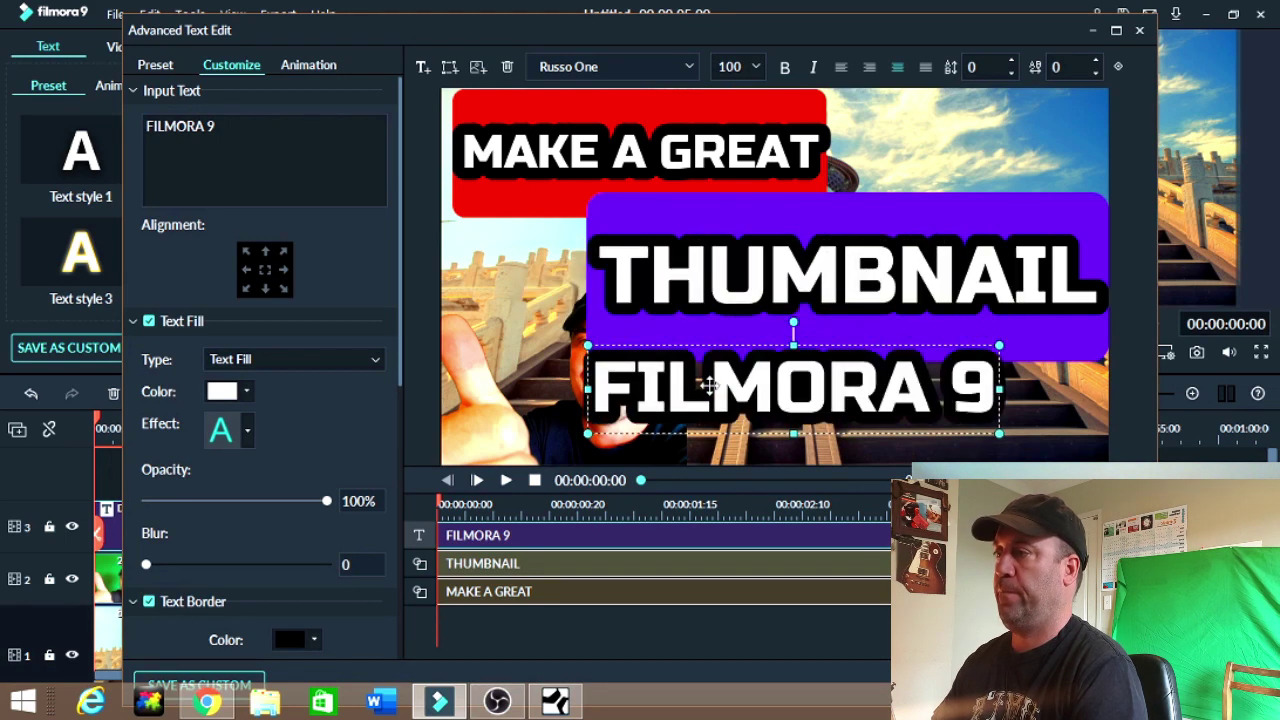
{"action": "left_click_drag", "start_coordinate": [764, 410], "coordinate": [910, 421]}
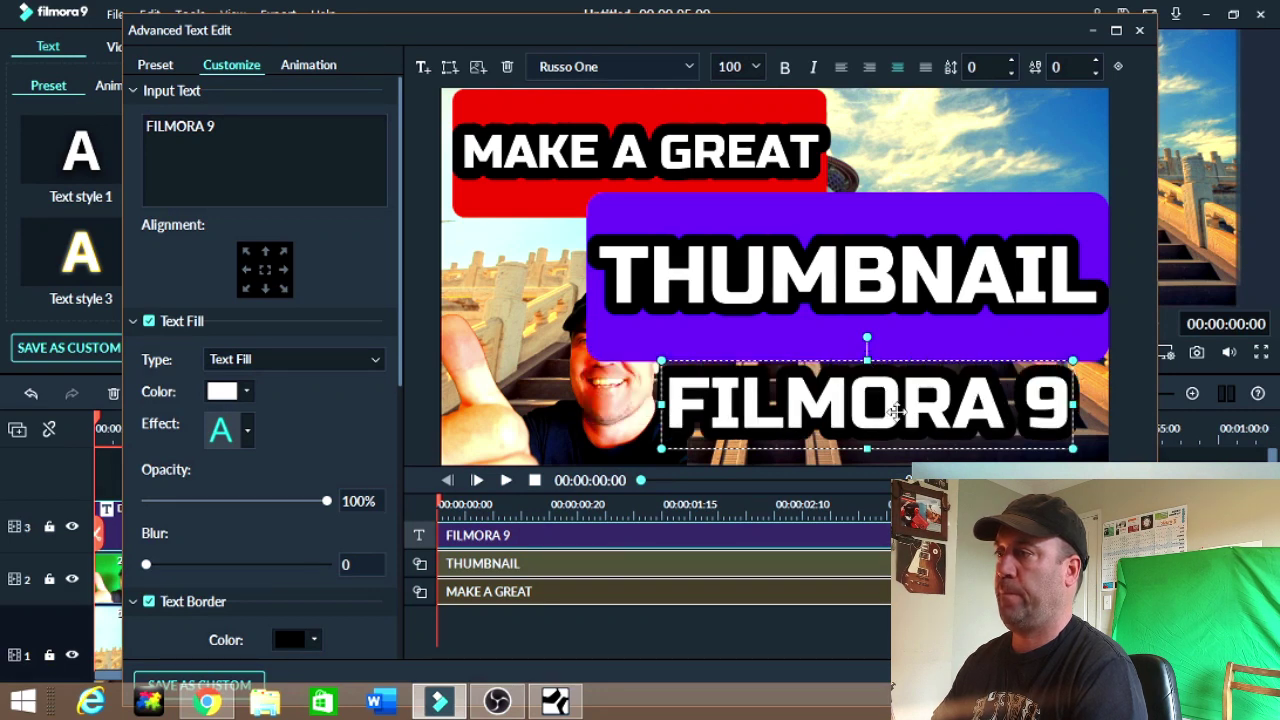
{"action": "left_click_drag", "start_coordinate": [886, 417], "coordinate": [920, 418]}
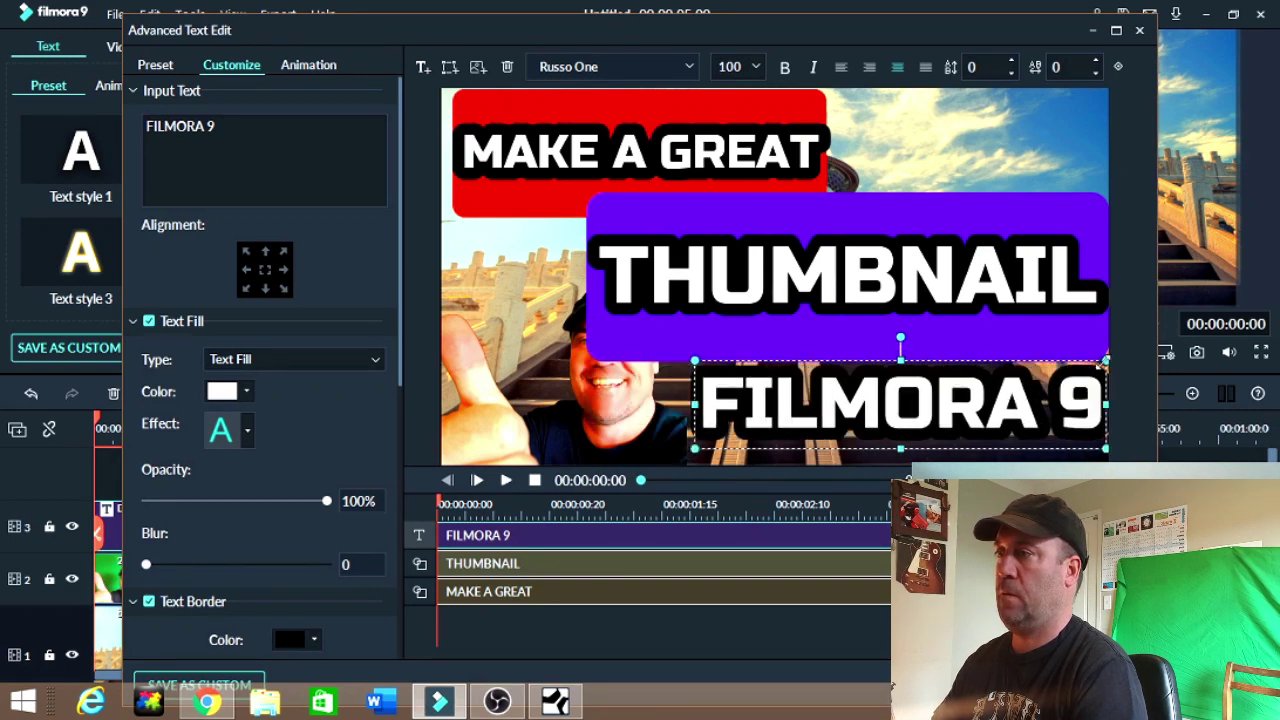
{"action": "left_click_drag", "start_coordinate": [1068, 374], "coordinate": [1071, 377]}
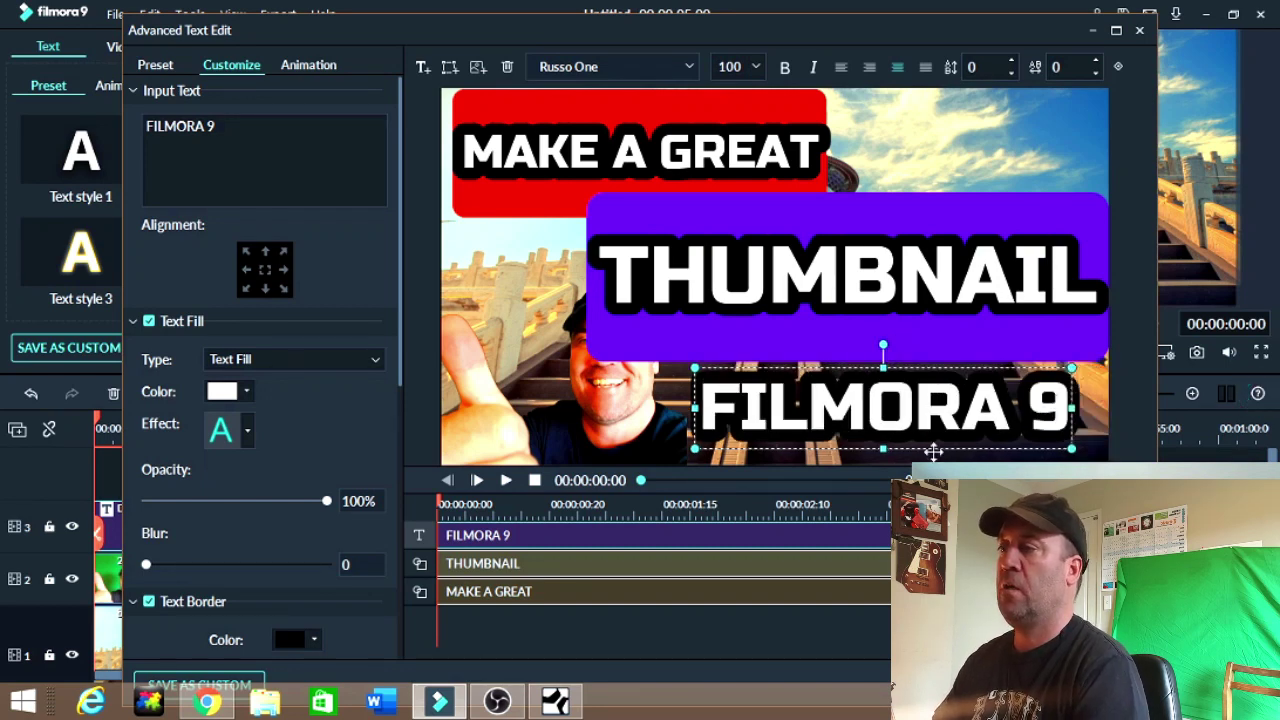
{"action": "left_click_drag", "start_coordinate": [883, 437], "coordinate": [891, 410]}
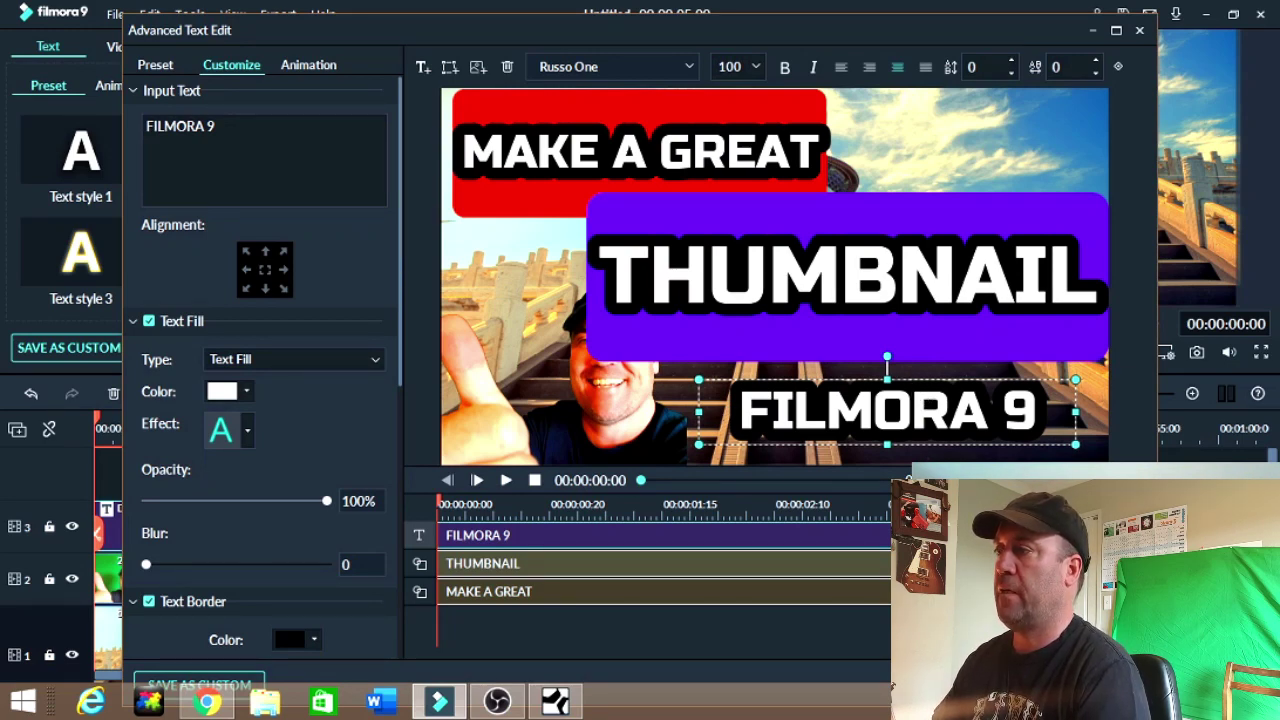
Apply the advanced title edits, preview the title near the end of the clip and confirm the title settings
{"action": "left_click", "coordinate": [1095, 685]}
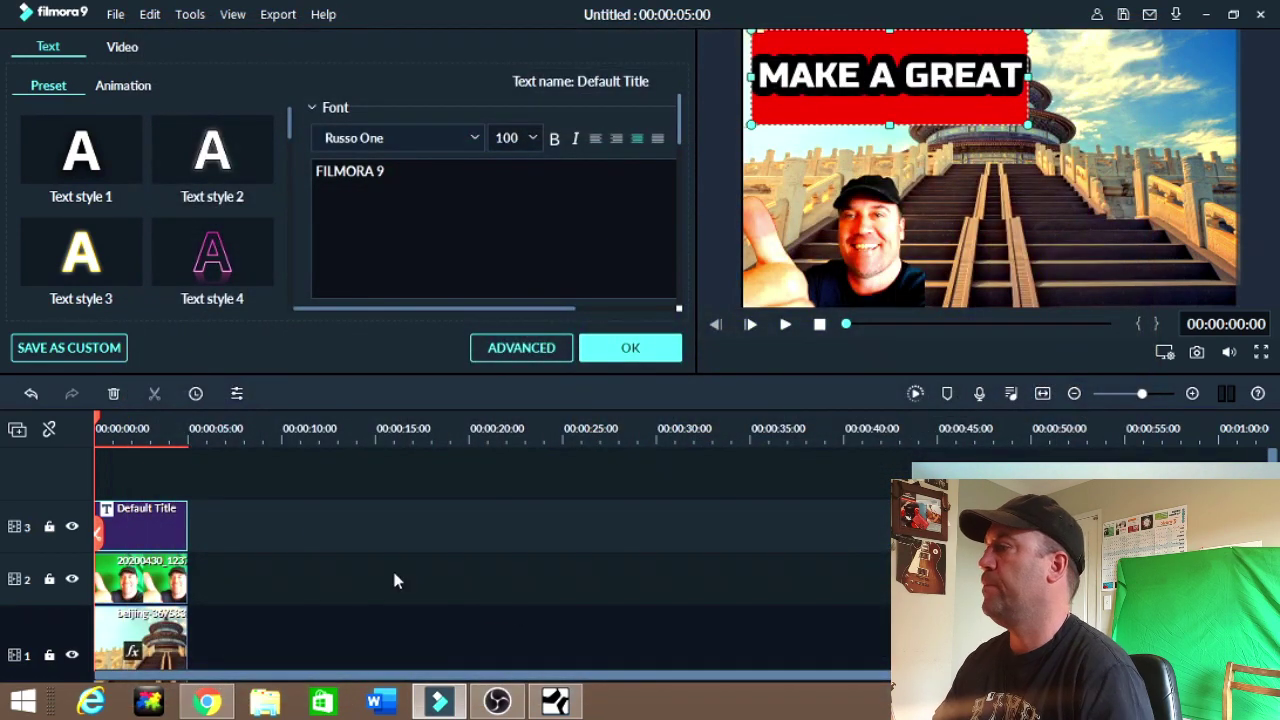
{"action": "left_click", "coordinate": [131, 428]}
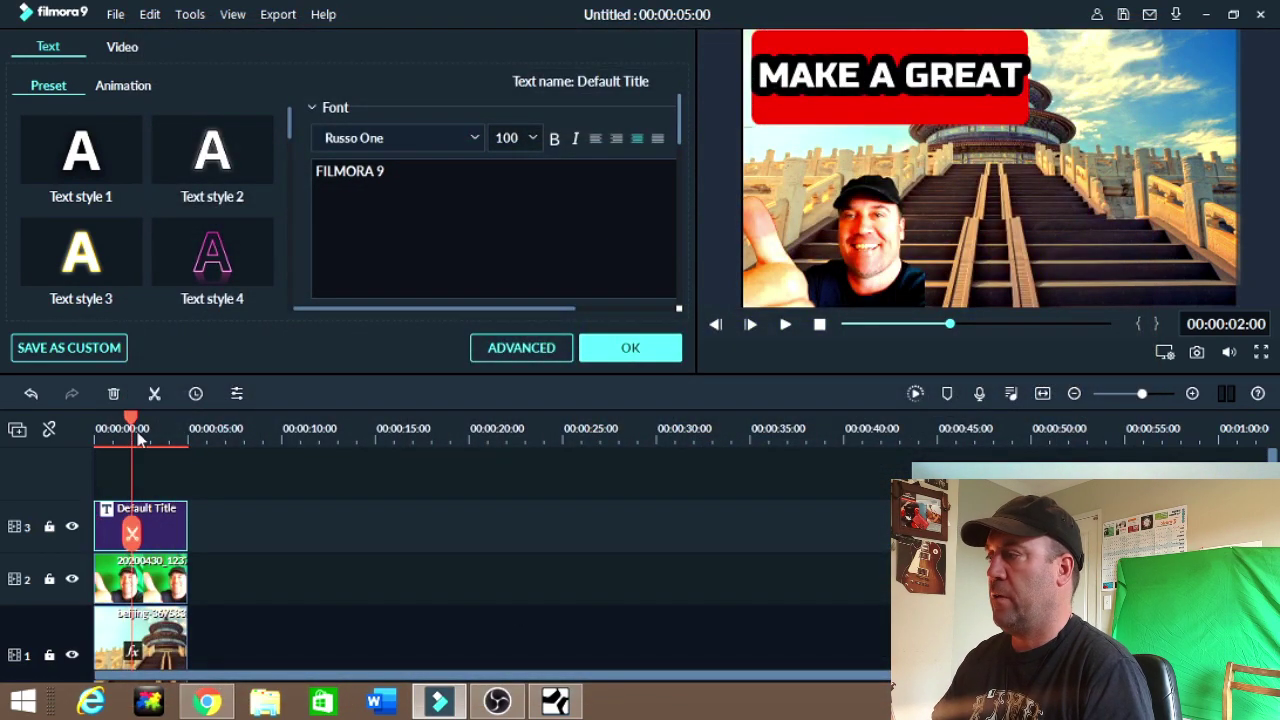
{"action": "left_click", "coordinate": [171, 436]}
{"action": "left_click", "coordinate": [644, 346]}
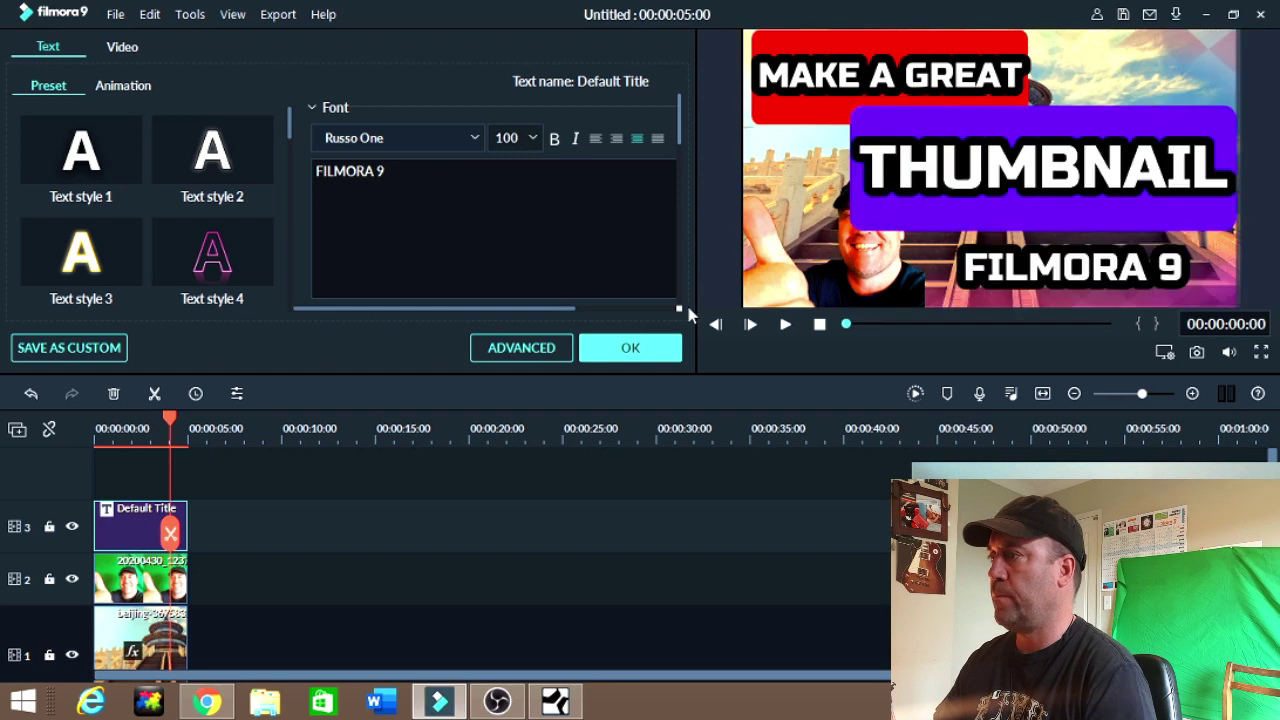
{"action": "left_click", "coordinate": [634, 348]}
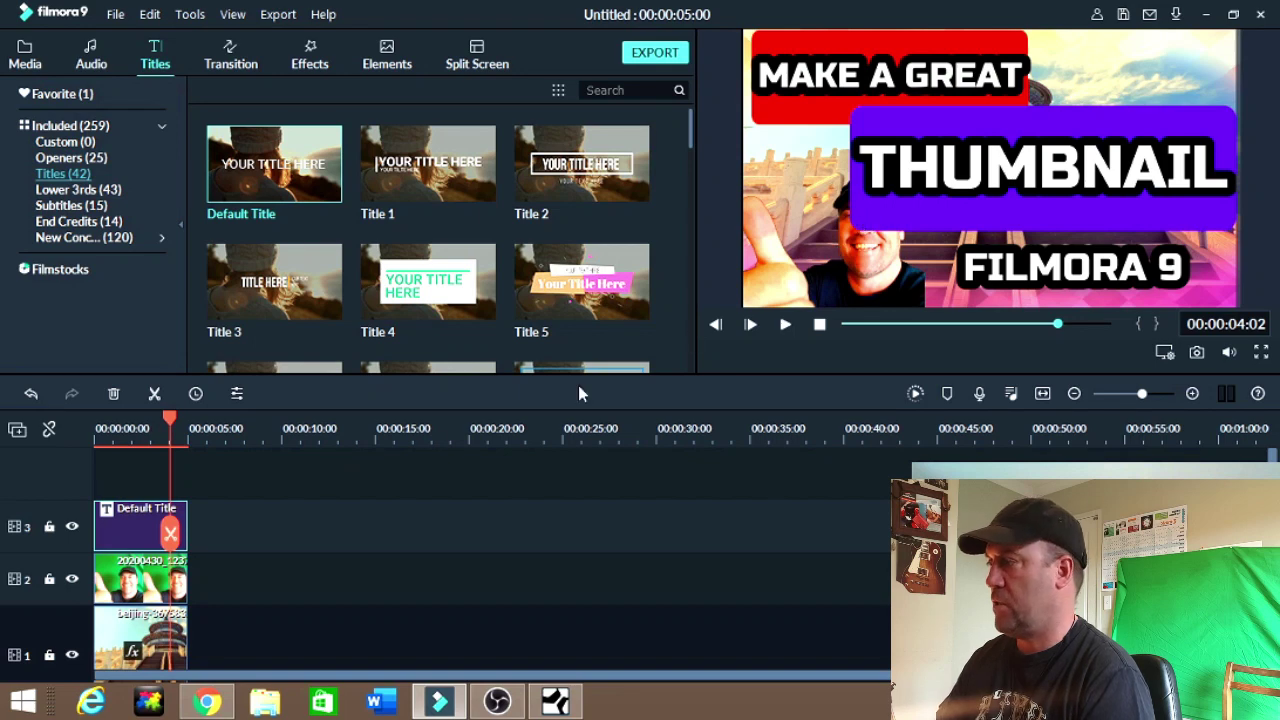
Move the green-screen photo clip to a new track above the title and select the photo in the preview
{"action": "left_click", "coordinate": [140, 578]}
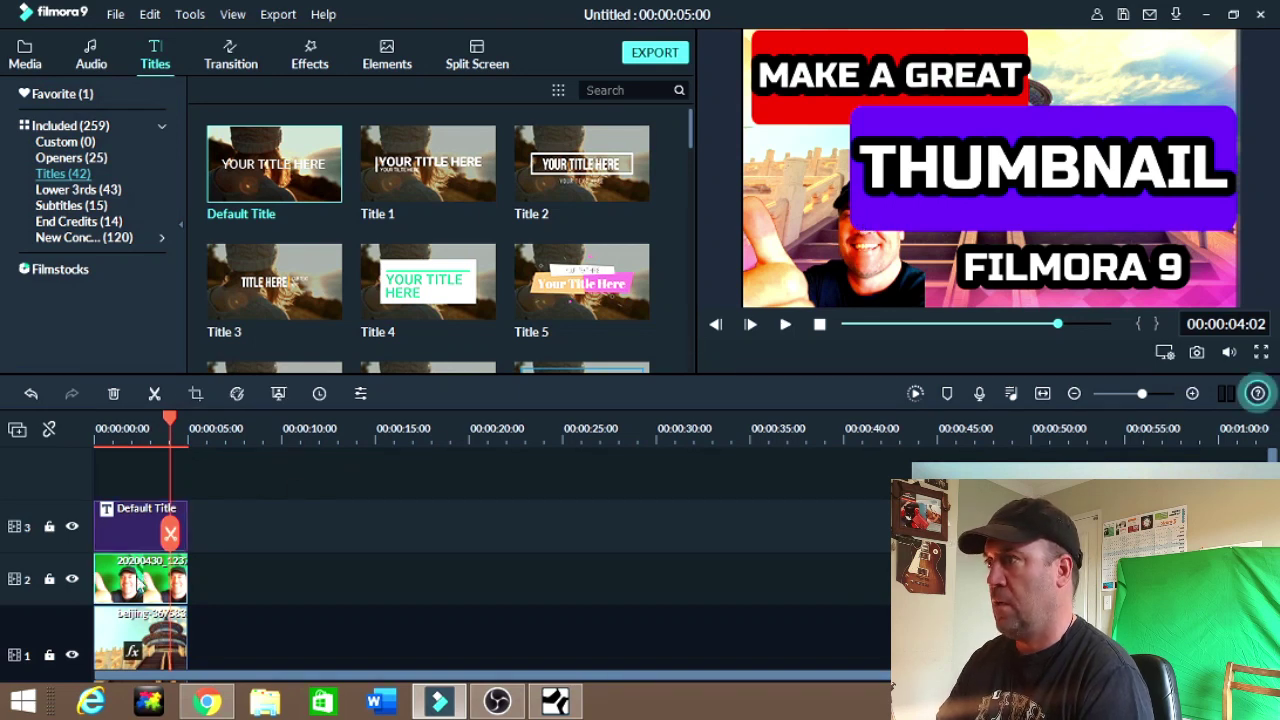
{"action": "left_click_drag", "start_coordinate": [137, 583], "coordinate": [136, 467]}
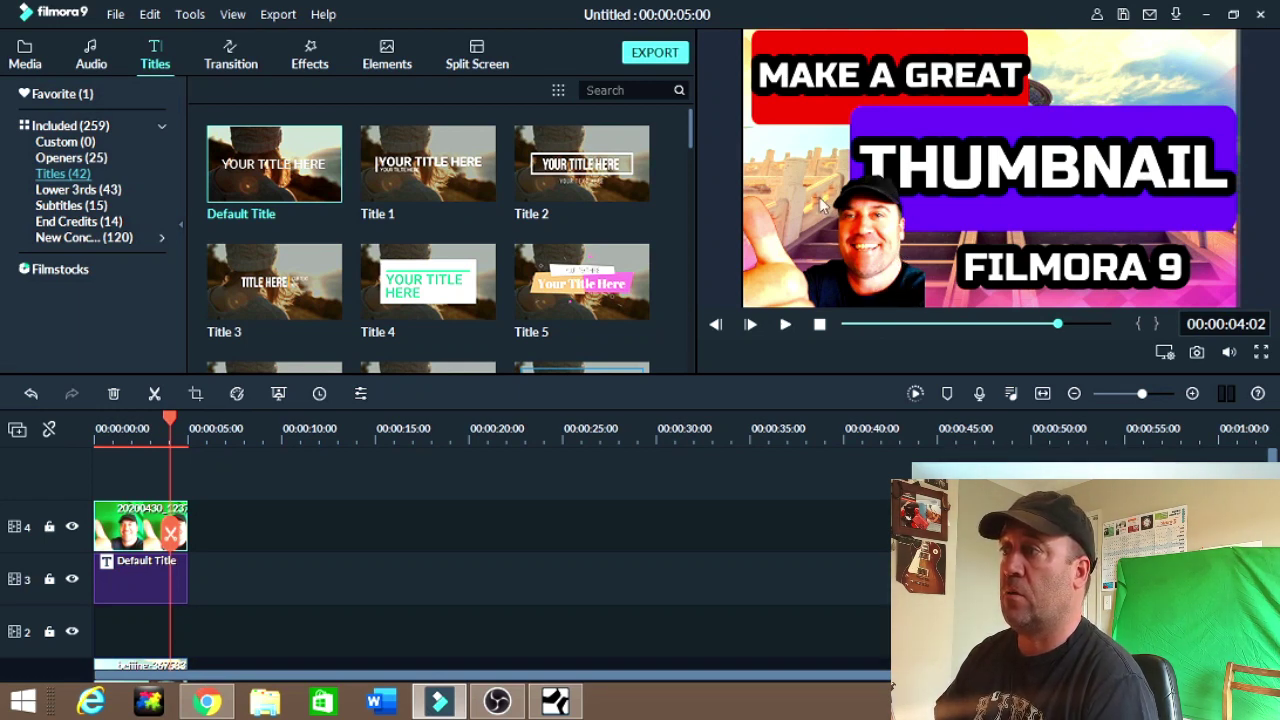
{"action": "left_click", "coordinate": [873, 282]}
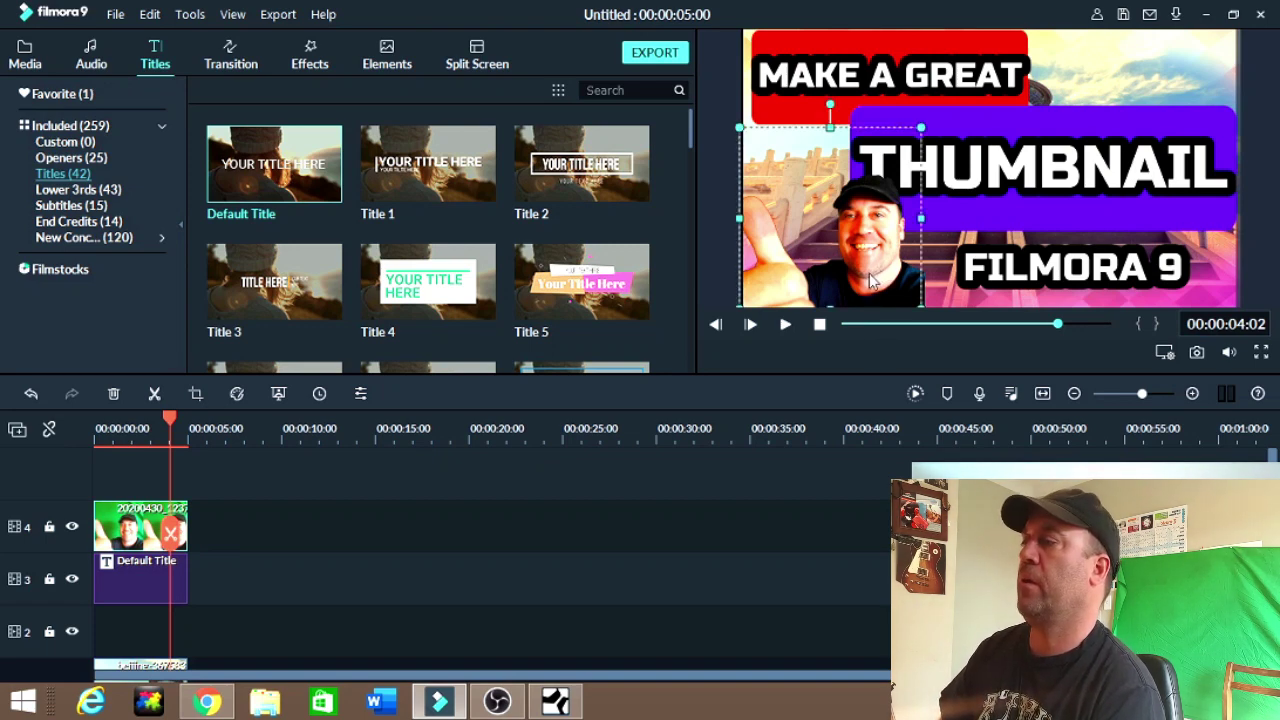
Move the green-screen photo into the picture's lower-left corner so the face sits clear of the THUMBNAIL rectangle
{"action": "left_click_drag", "start_coordinate": [870, 274], "coordinate": [866, 274]}
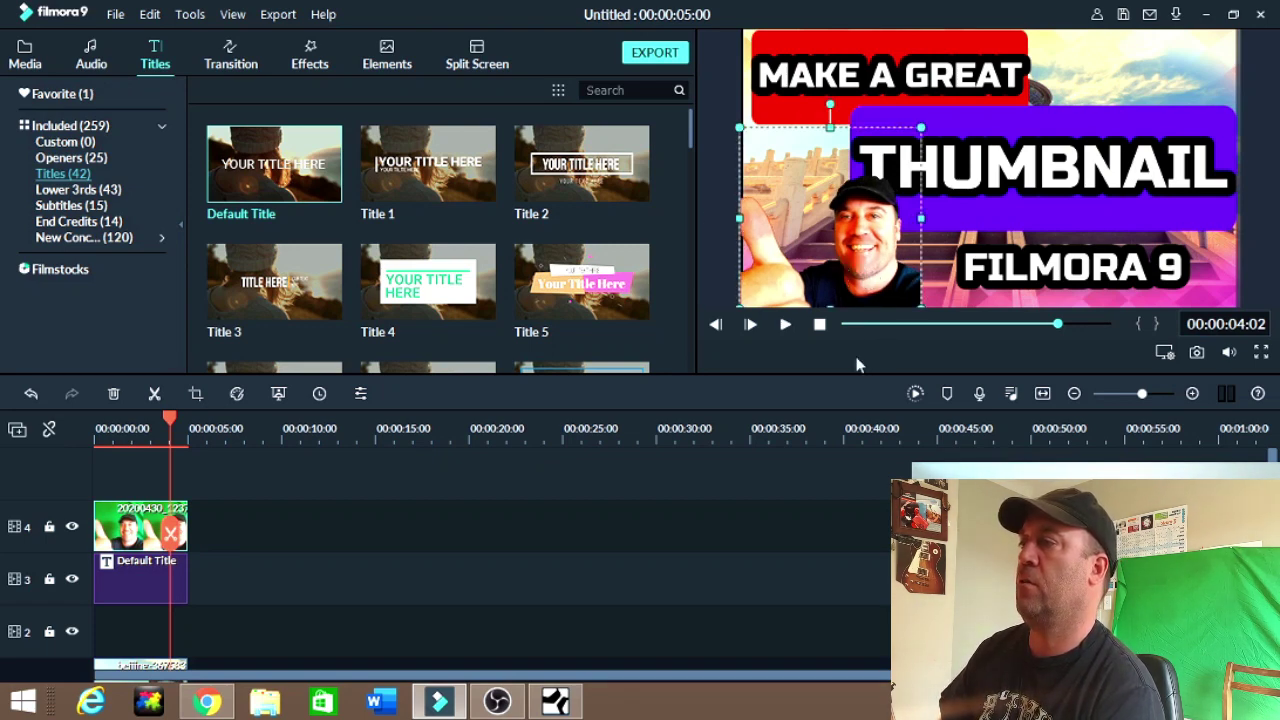
{"action": "left_click_drag", "start_coordinate": [856, 359], "coordinate": [832, 421]}
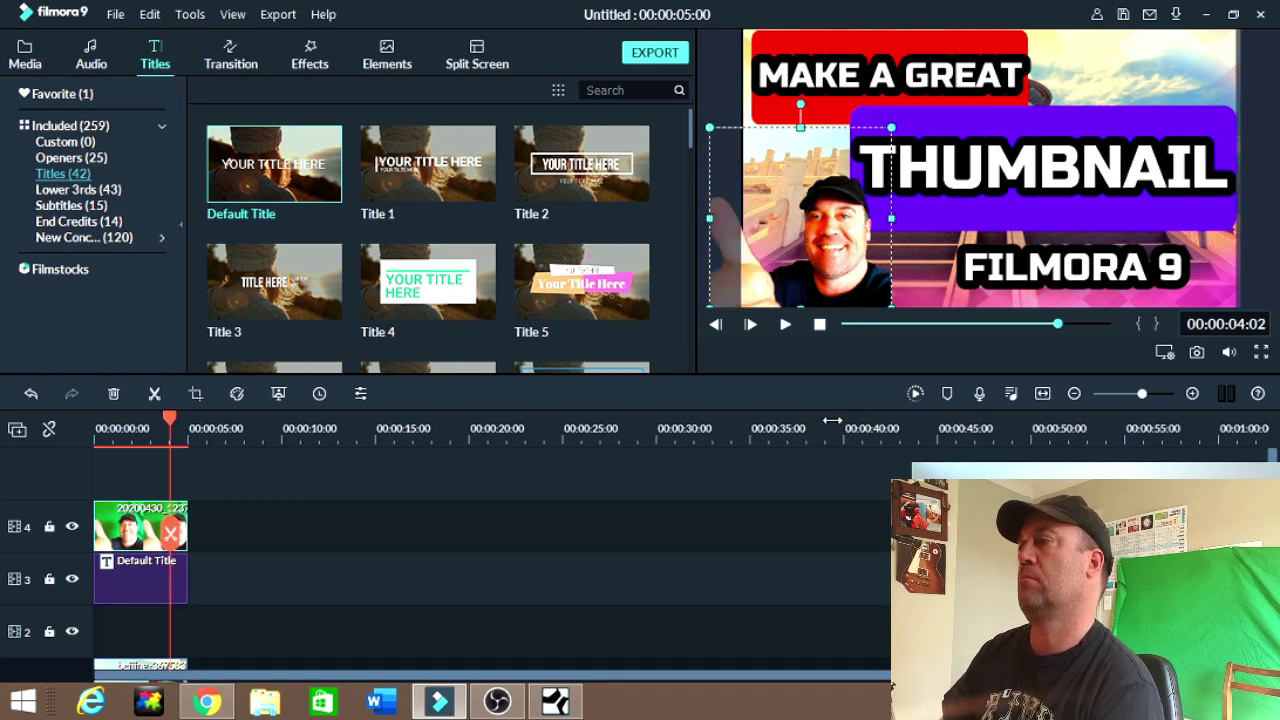
{"action": "left_click_drag", "start_coordinate": [845, 283], "coordinate": [806, 283]}
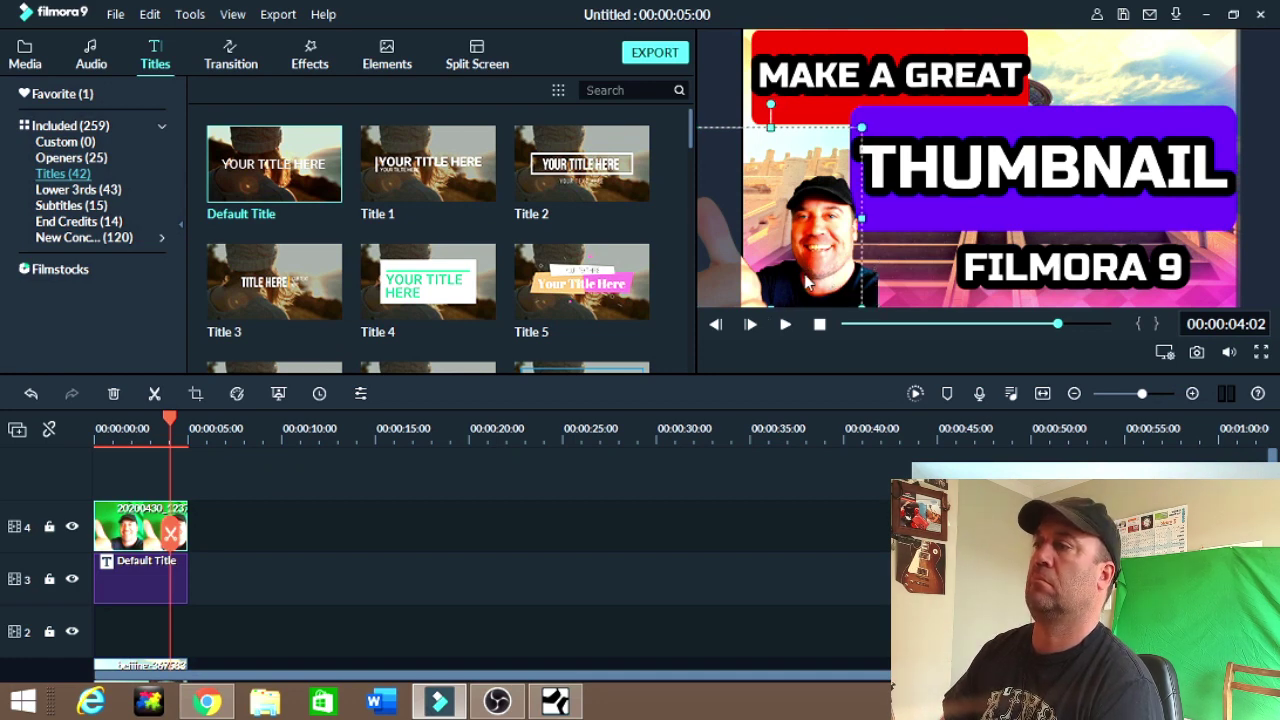
{"action": "left_click_drag", "start_coordinate": [806, 283], "coordinate": [799, 290]}
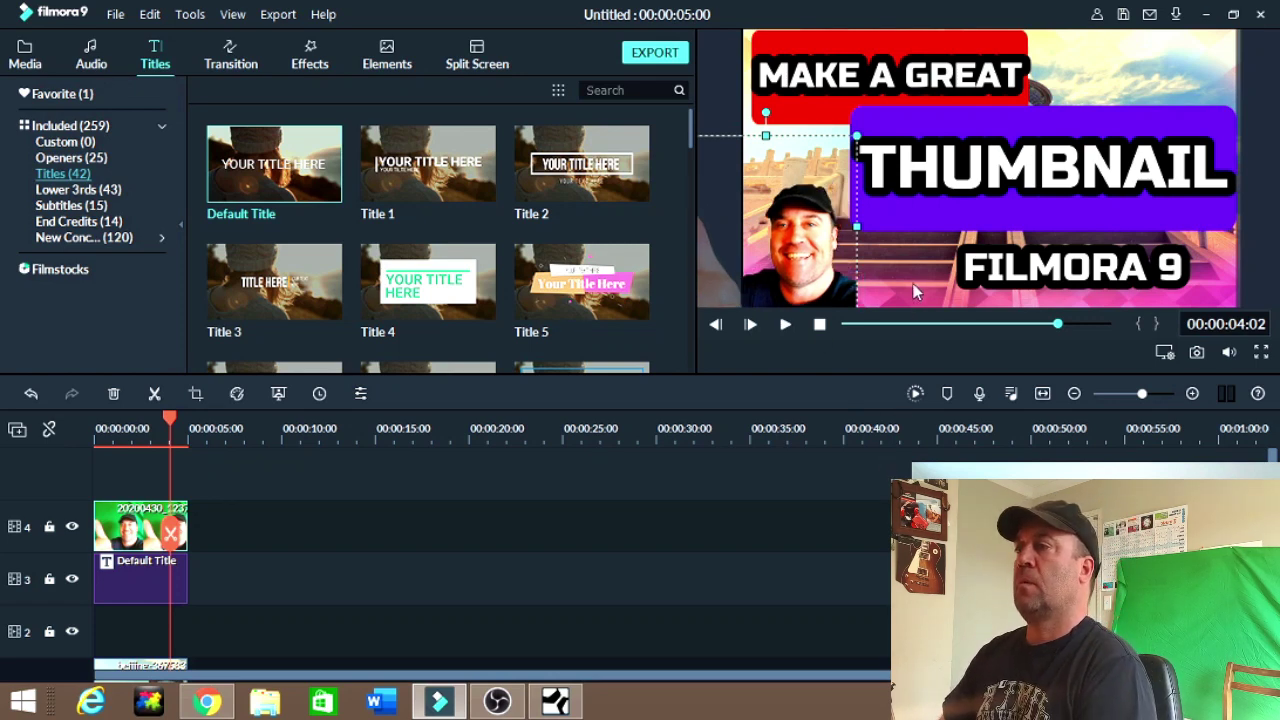
{"action": "left_click", "coordinate": [911, 282]}
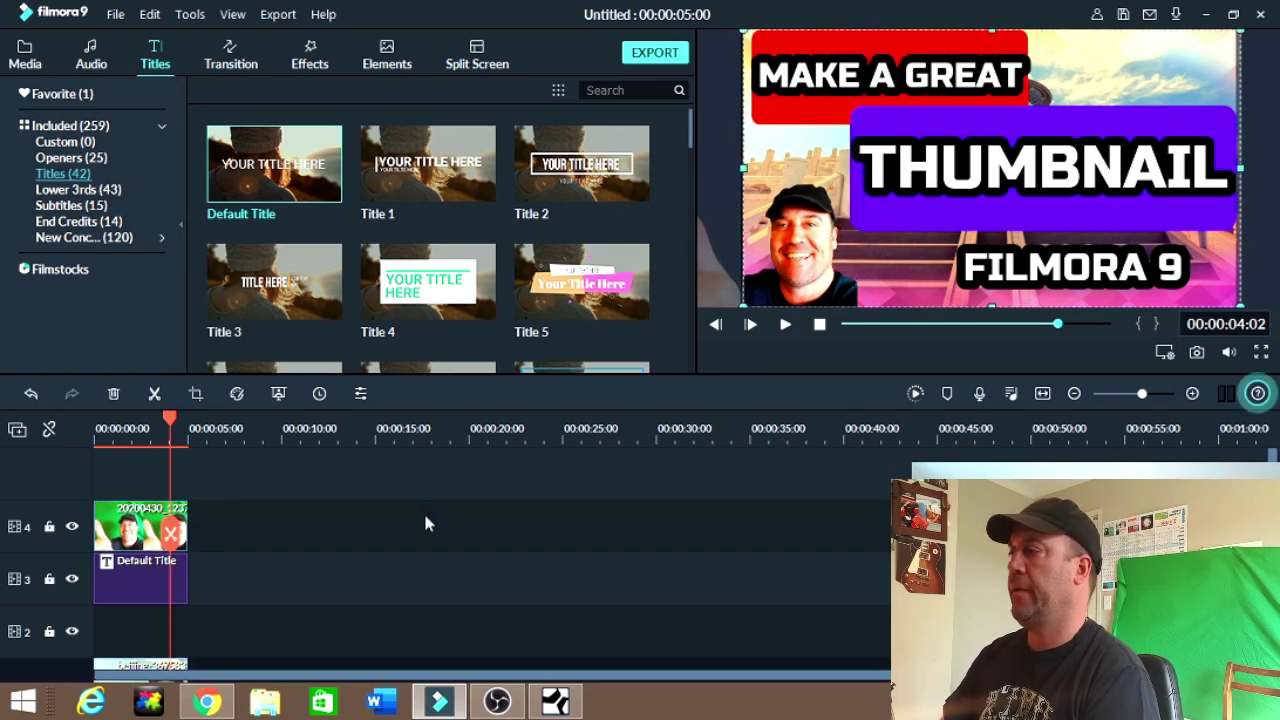
Import the image beautiful-2405131_1920 from the Downloads folder into the project media
{"action": "scroll", "coordinate": [186, 514], "scroll_direction": "down", "scroll_amount": 2}
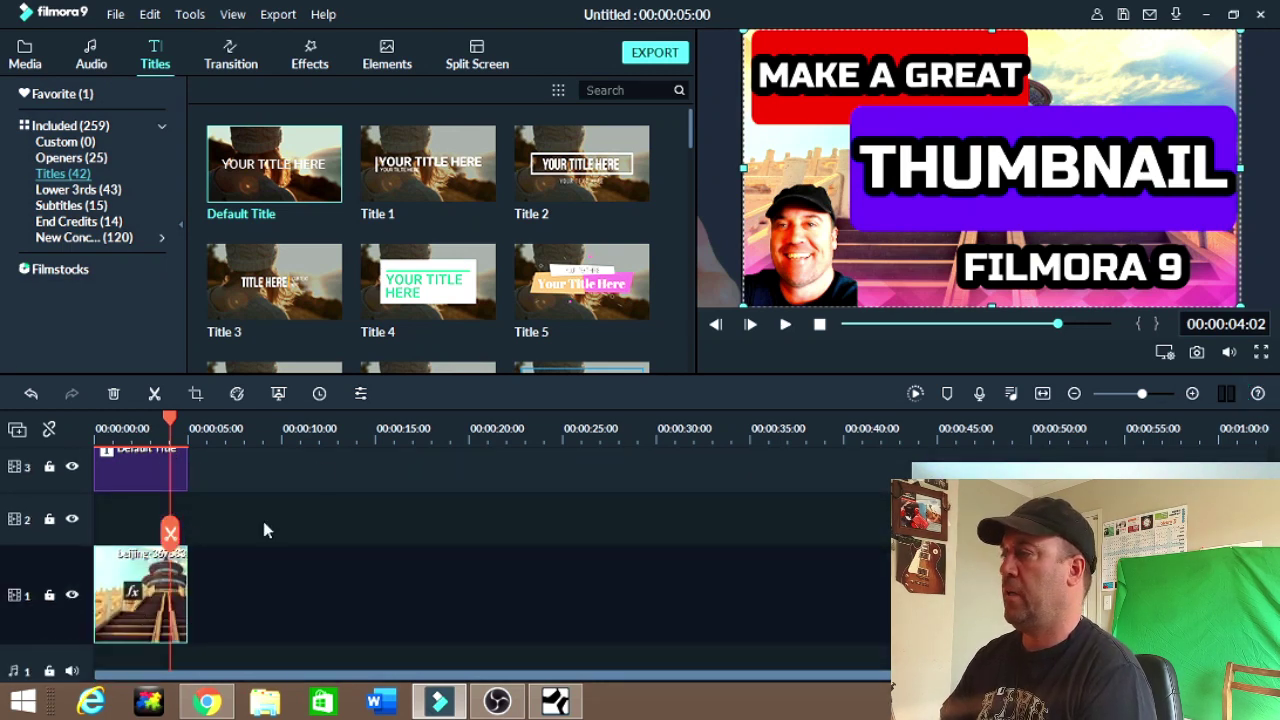
{"action": "left_click", "coordinate": [28, 56]}
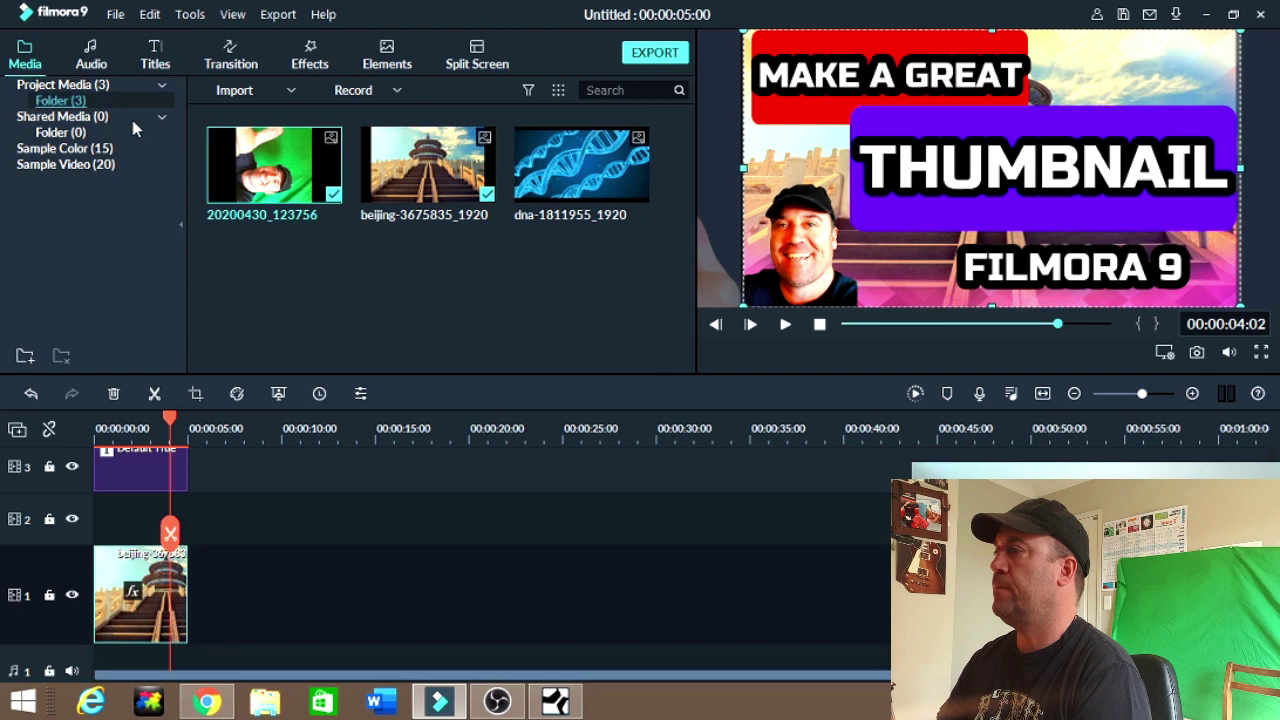
{"action": "left_click", "coordinate": [222, 93]}
{"action": "left_click", "coordinate": [214, 115]}
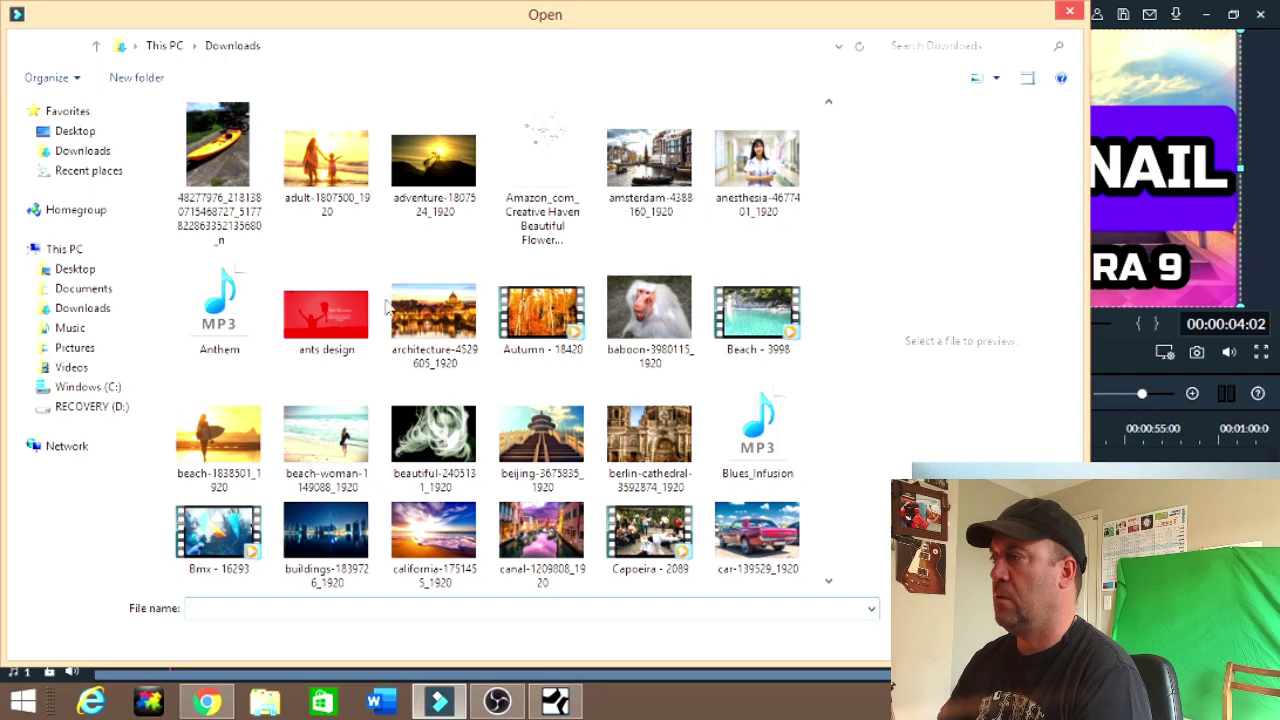
{"action": "left_click", "coordinate": [478, 488]}
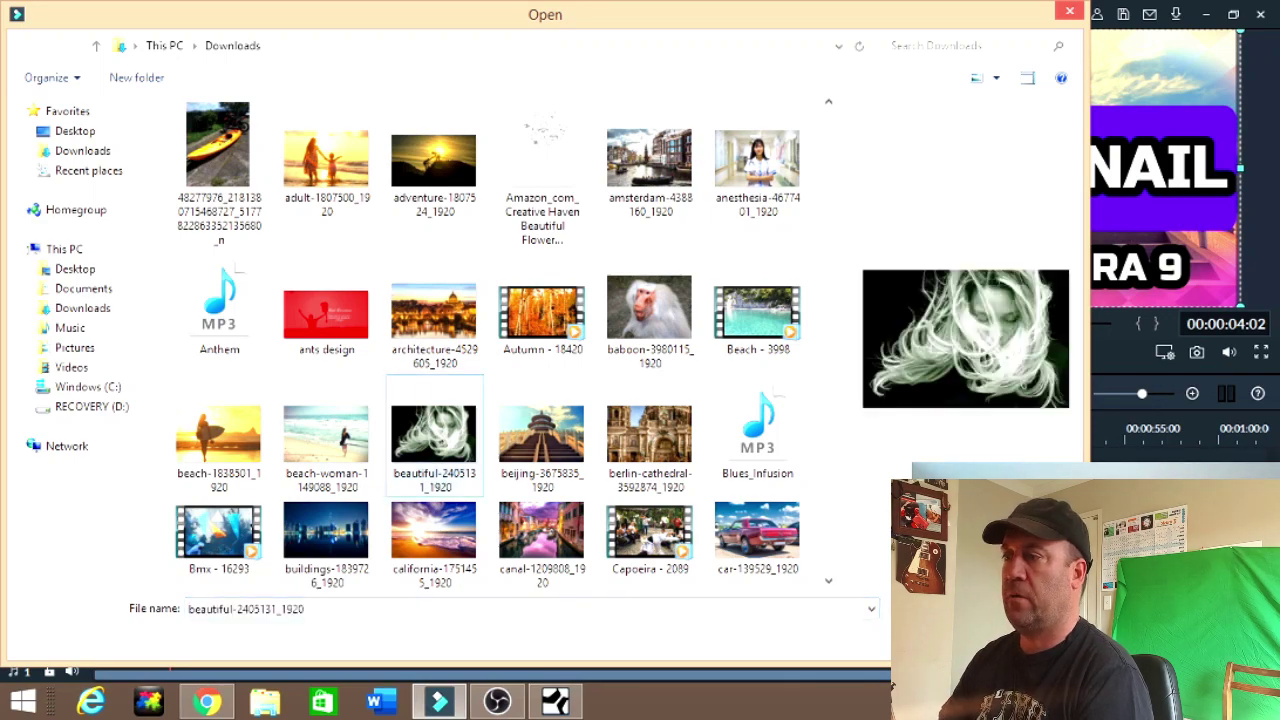
{"action": "left_click", "coordinate": [938, 640]}
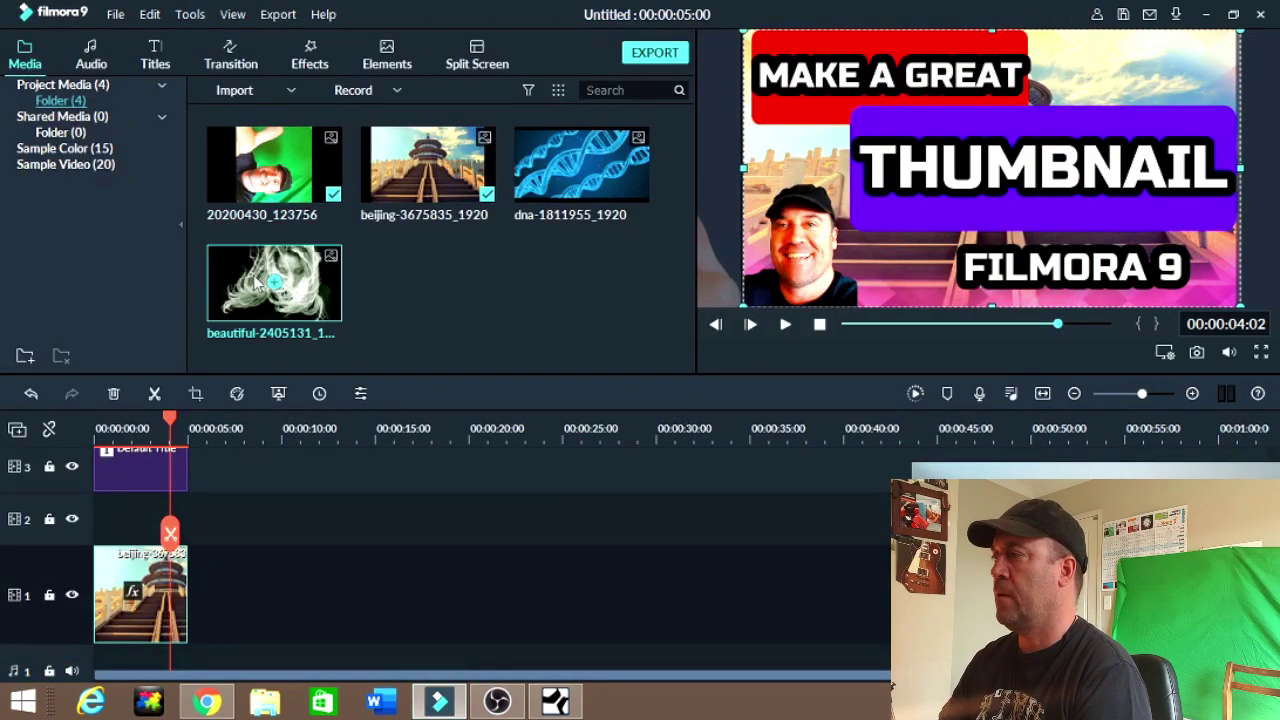
Place the beautiful-2405131_1920 image at the start of track 2 and widen it to cover the full frame
{"action": "left_click_drag", "start_coordinate": [262, 283], "coordinate": [92, 513]}
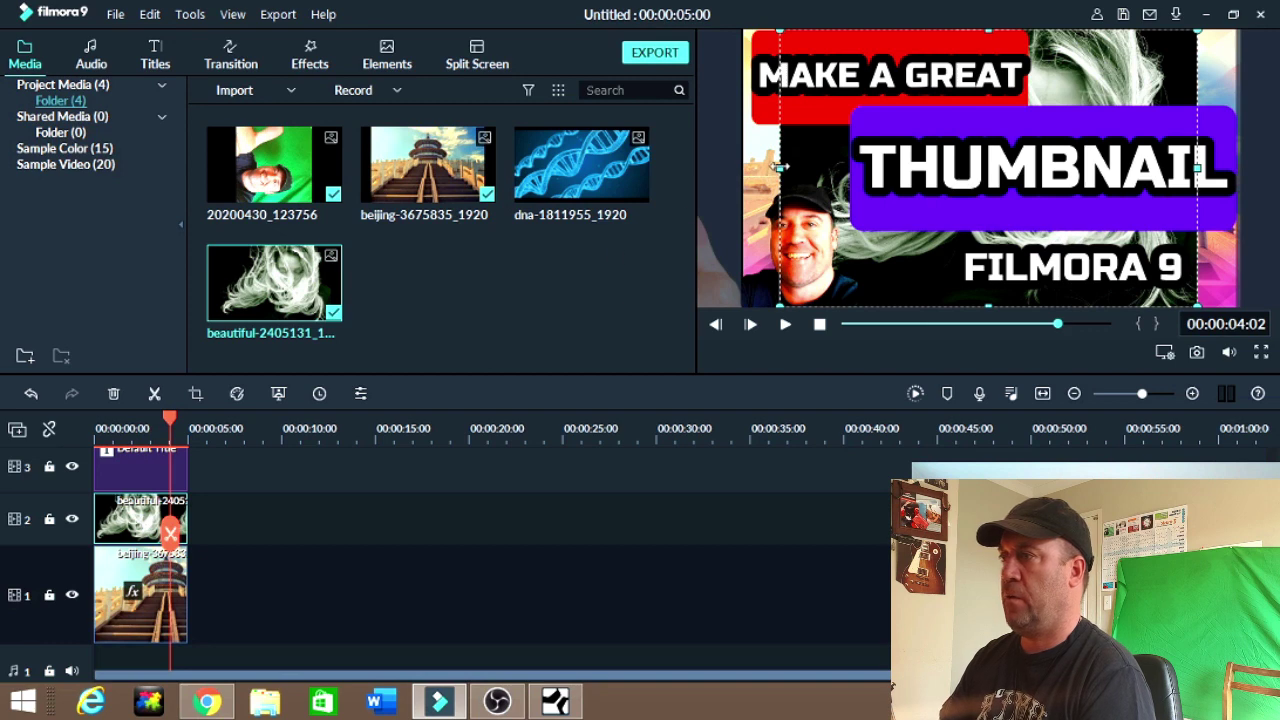
{"action": "left_click_drag", "start_coordinate": [746, 168], "coordinate": [737, 169]}
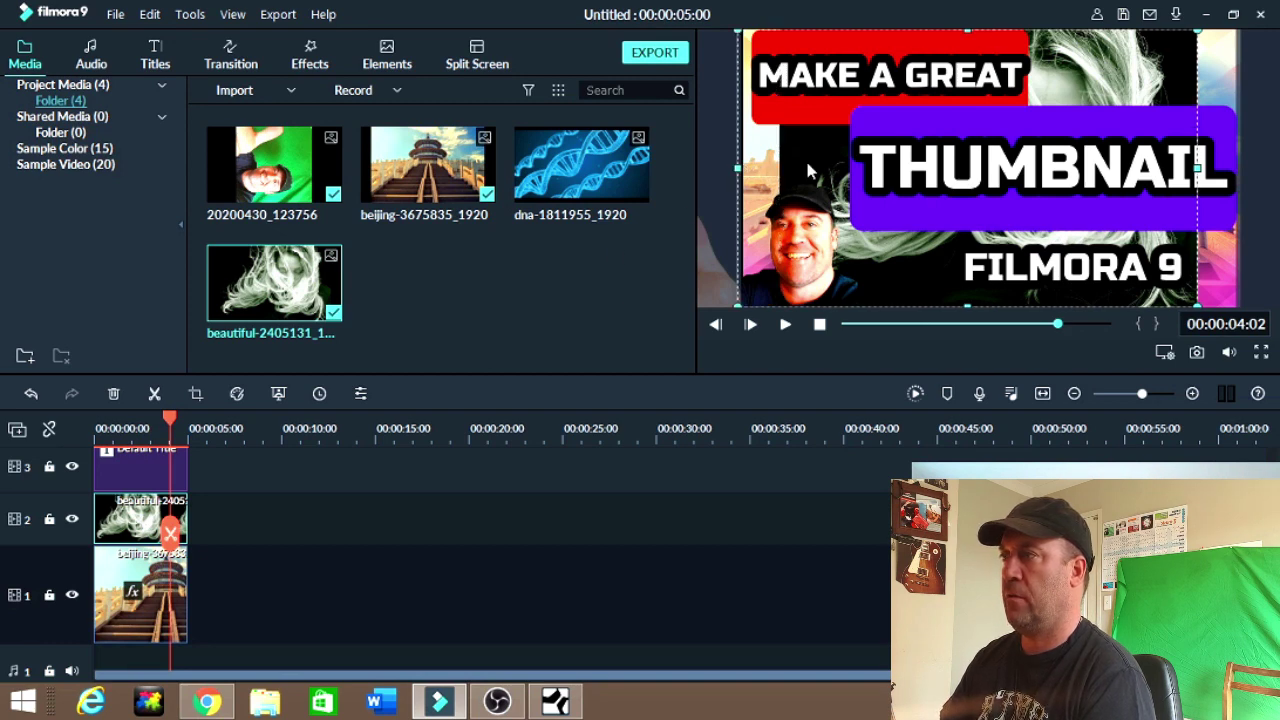
{"action": "left_click_drag", "start_coordinate": [1236, 168], "coordinate": [1266, 168]}
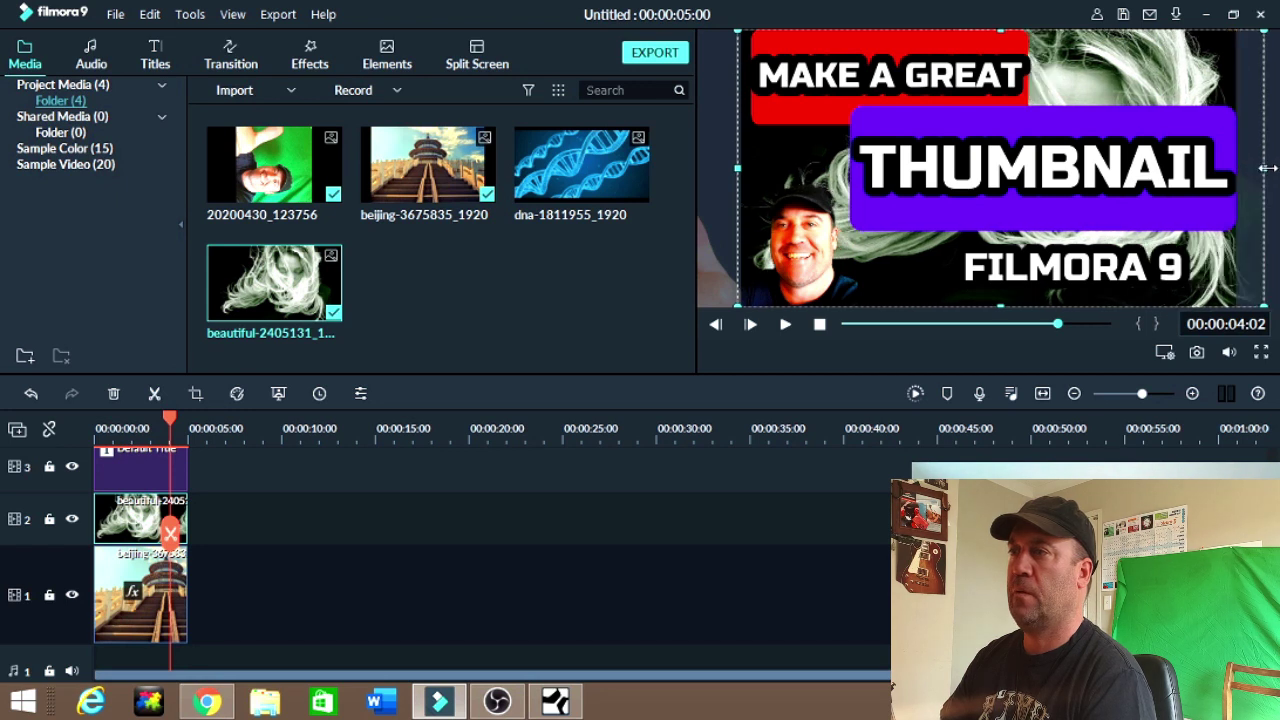
Set the track 2 image's blending mode to Overlay and its opacity to 40%, and confirm the settings
{"action": "double_click", "coordinate": [137, 528]}
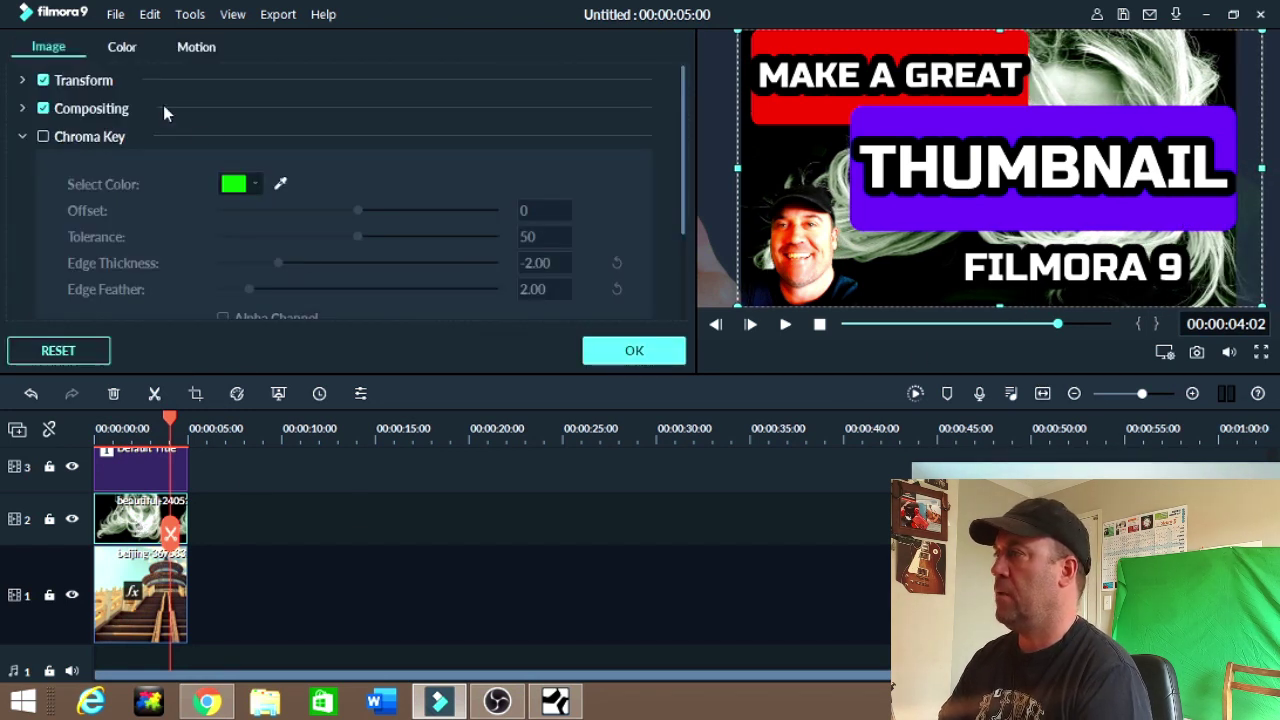
{"action": "left_click", "coordinate": [22, 80]}
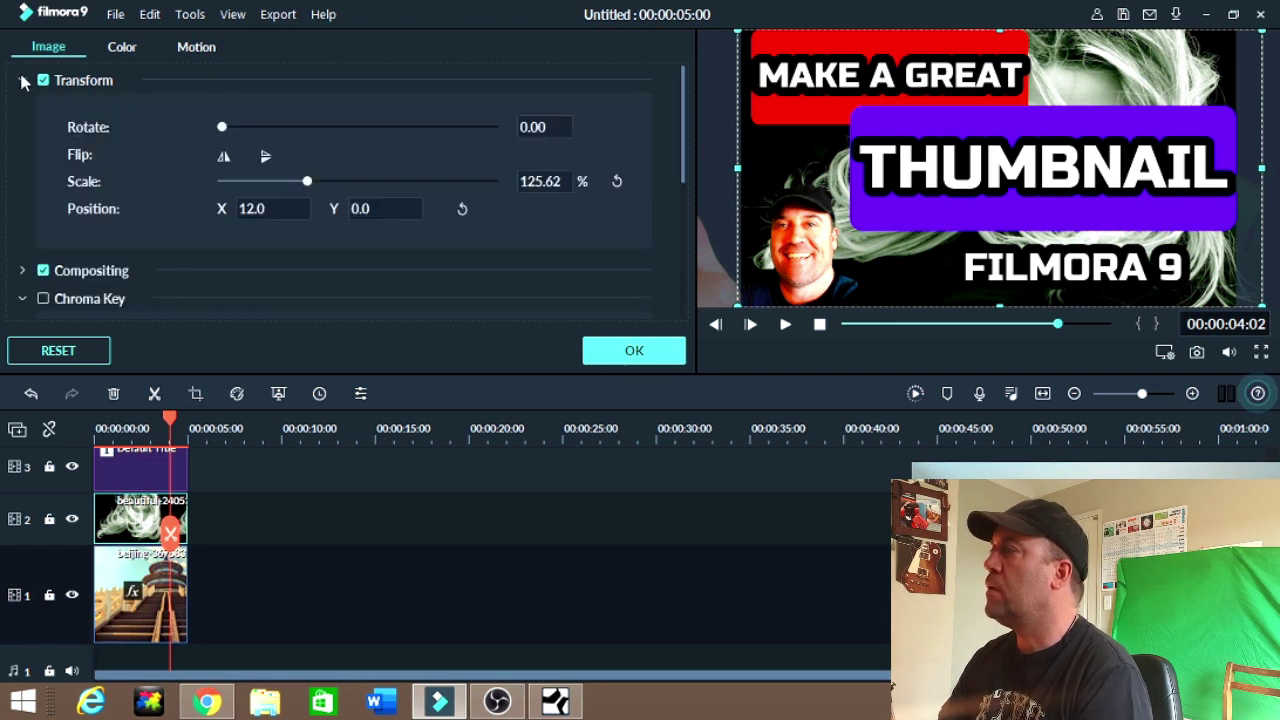
{"action": "left_click", "coordinate": [23, 271]}
{"action": "scroll", "coordinate": [209, 230], "scroll_direction": "down", "scroll_amount": 1}
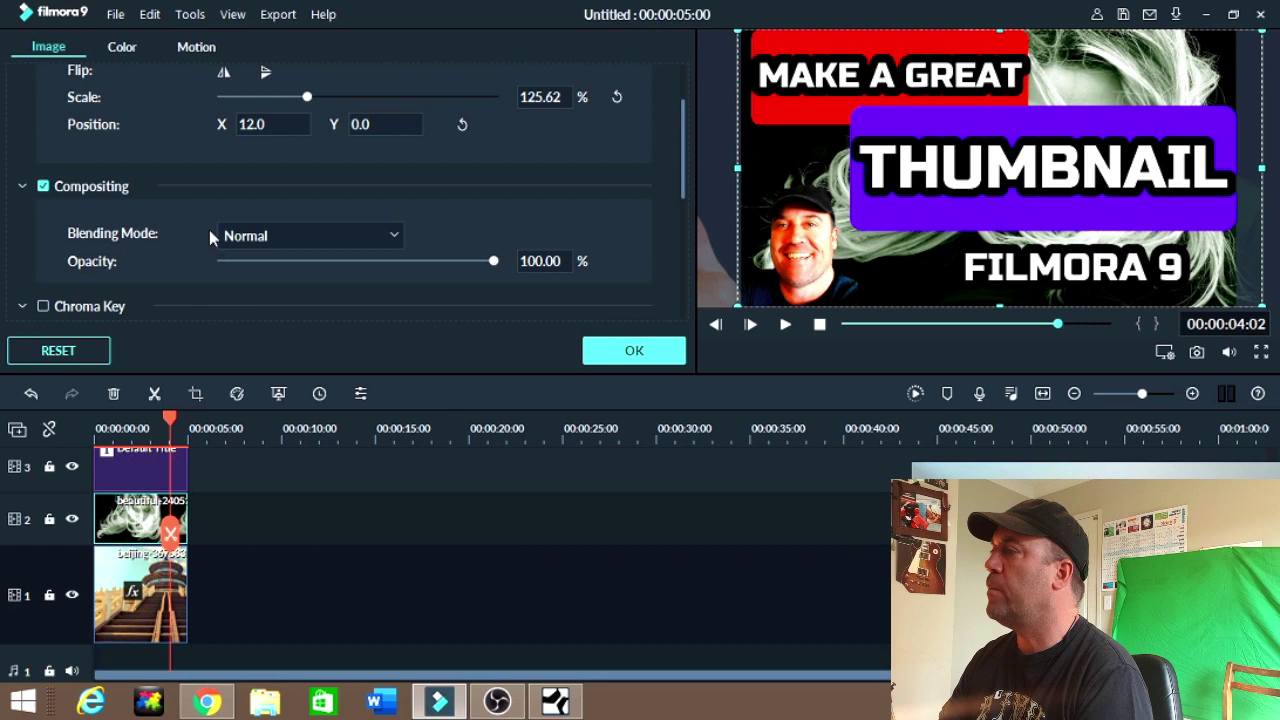
{"action": "left_click", "coordinate": [344, 240]}
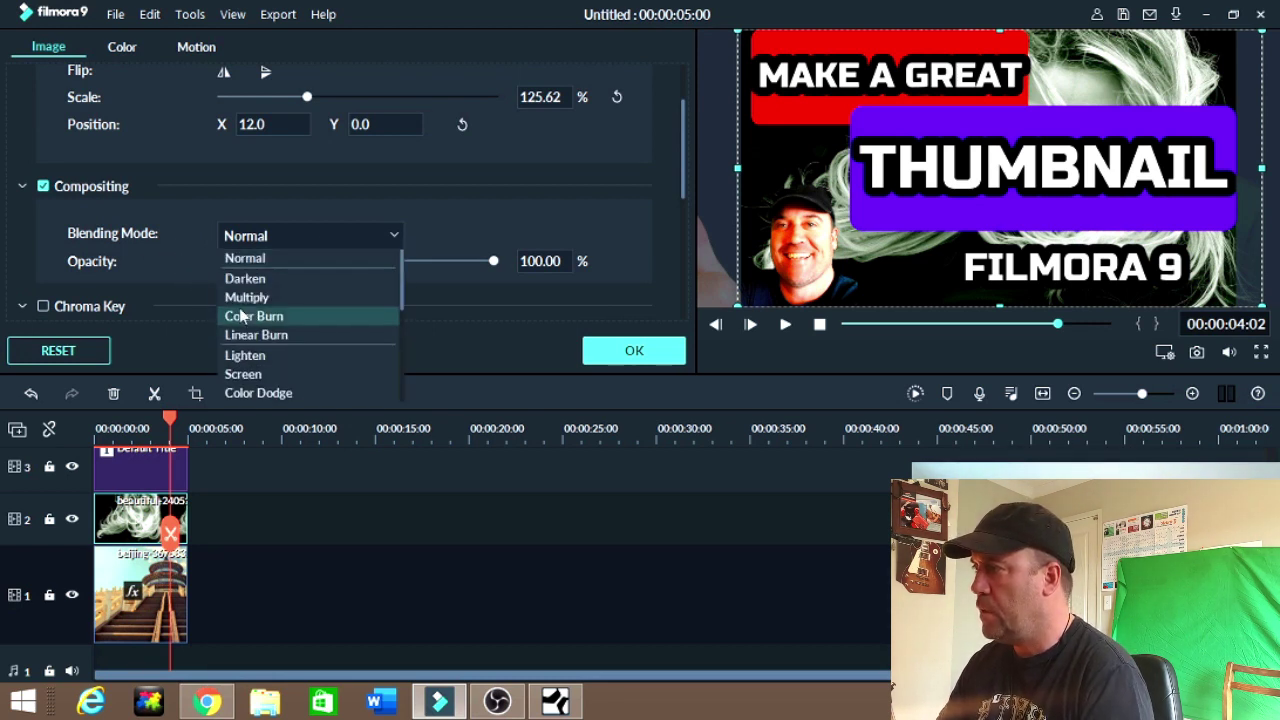
{"action": "scroll", "coordinate": [286, 342], "scroll_direction": "down", "scroll_amount": 3}
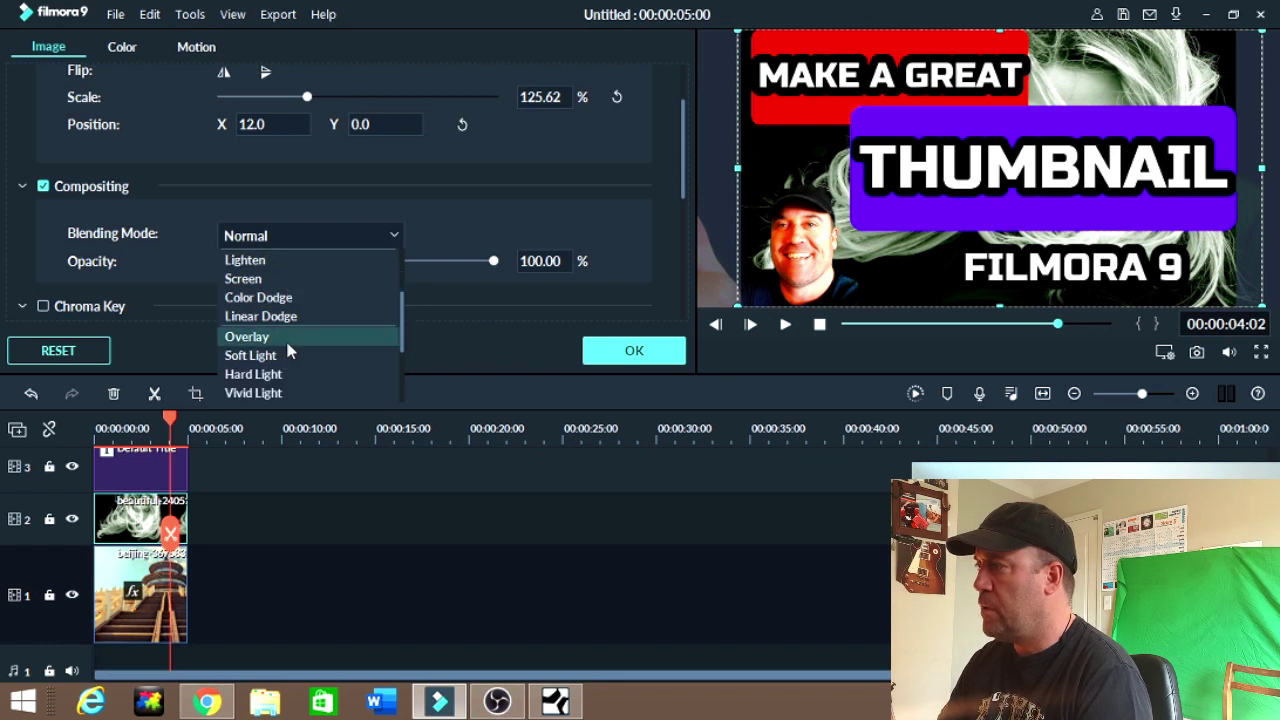
{"action": "left_click", "coordinate": [285, 337]}
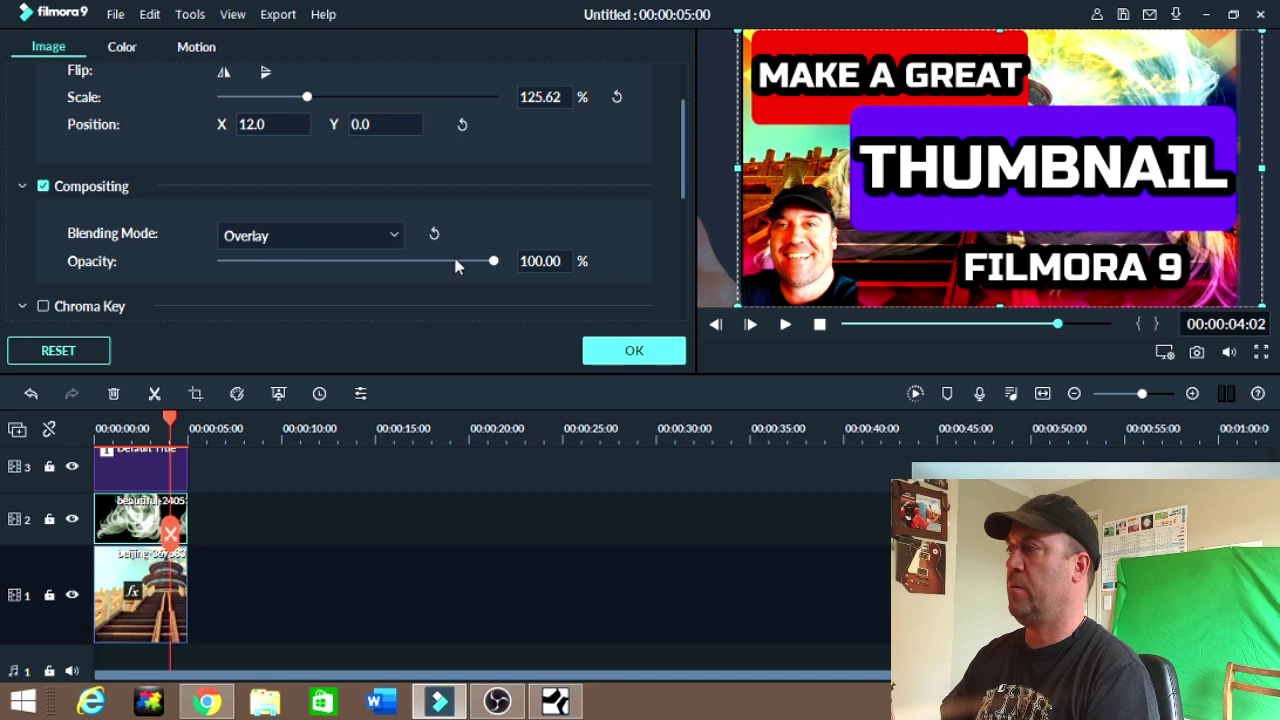
{"action": "left_click_drag", "start_coordinate": [493, 261], "coordinate": [330, 262]}
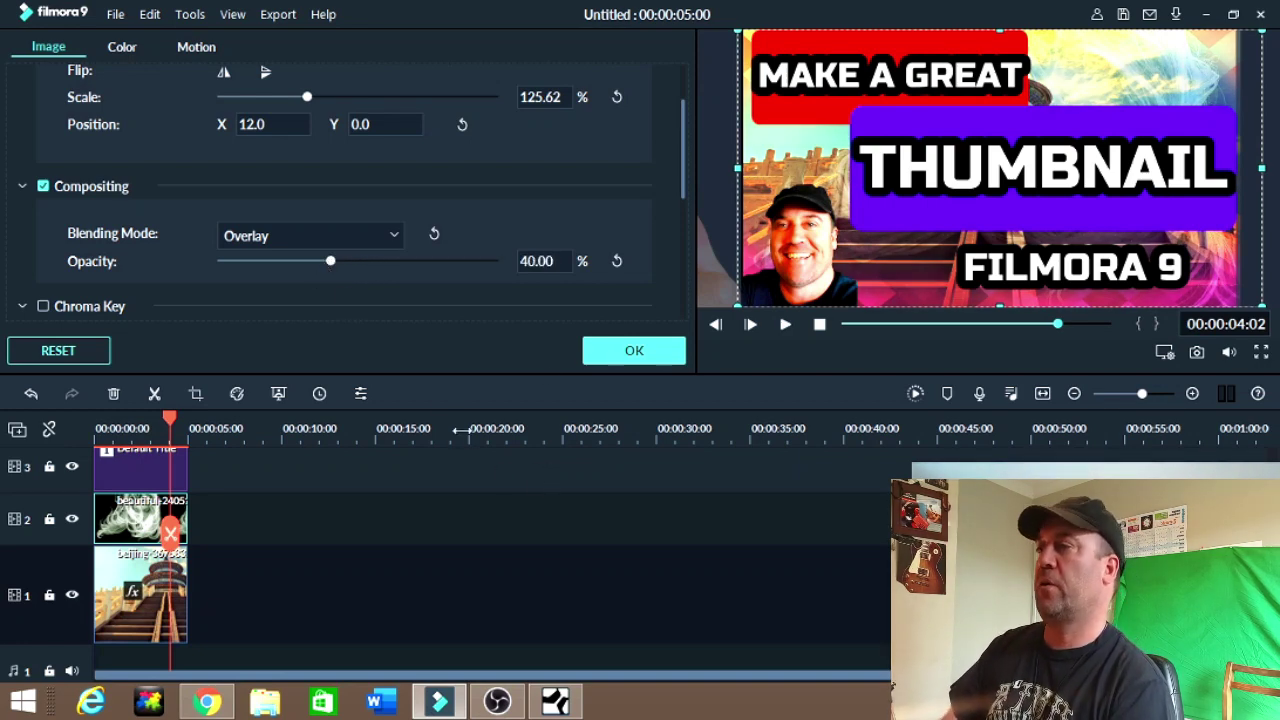
{"action": "left_click", "coordinate": [610, 356]}
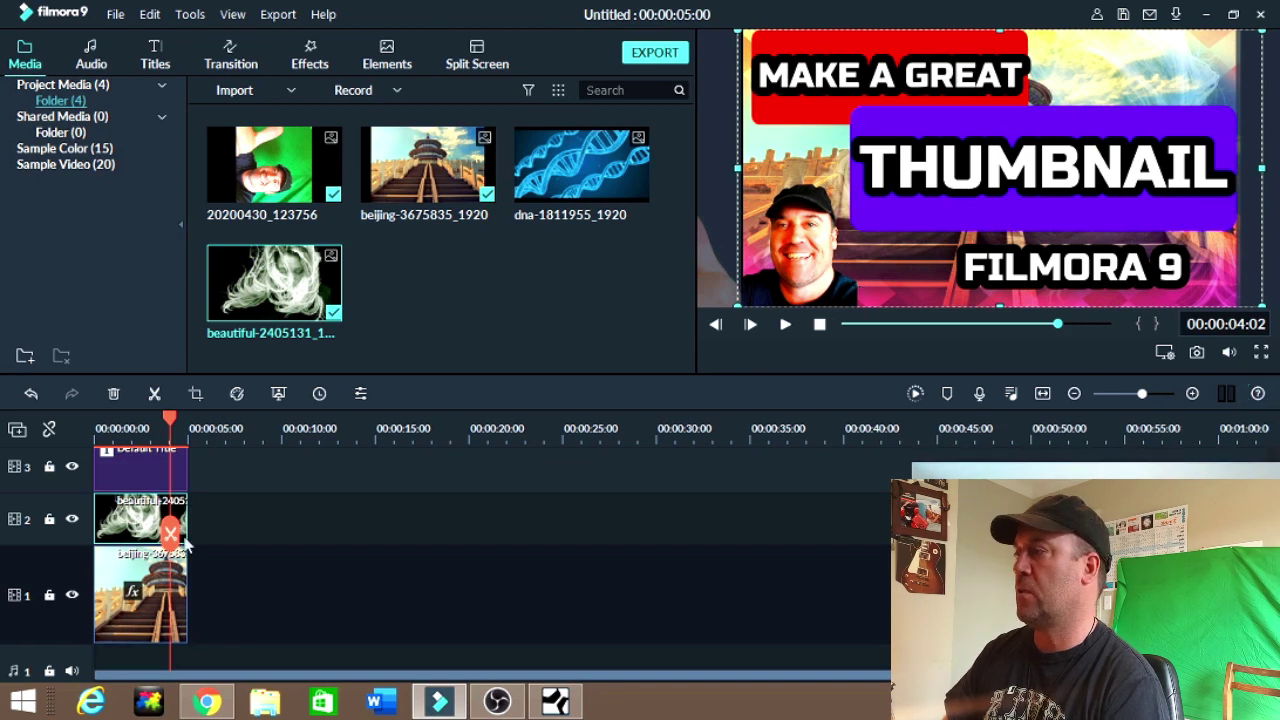
Move the FILMORA 9 title text left and slightly down, next to the photo at the picture's lower edge, and confirm
{"action": "double_click", "coordinate": [147, 477]}
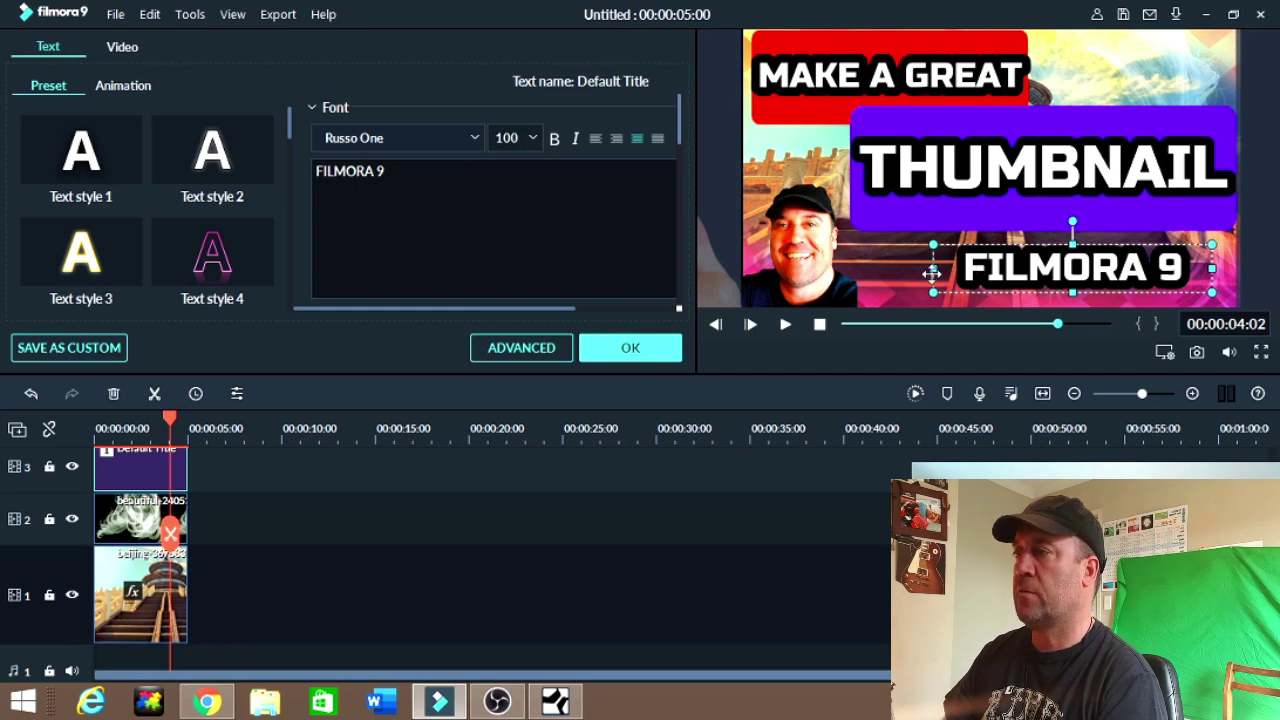
{"action": "left_click_drag", "start_coordinate": [1004, 266], "coordinate": [937, 289]}
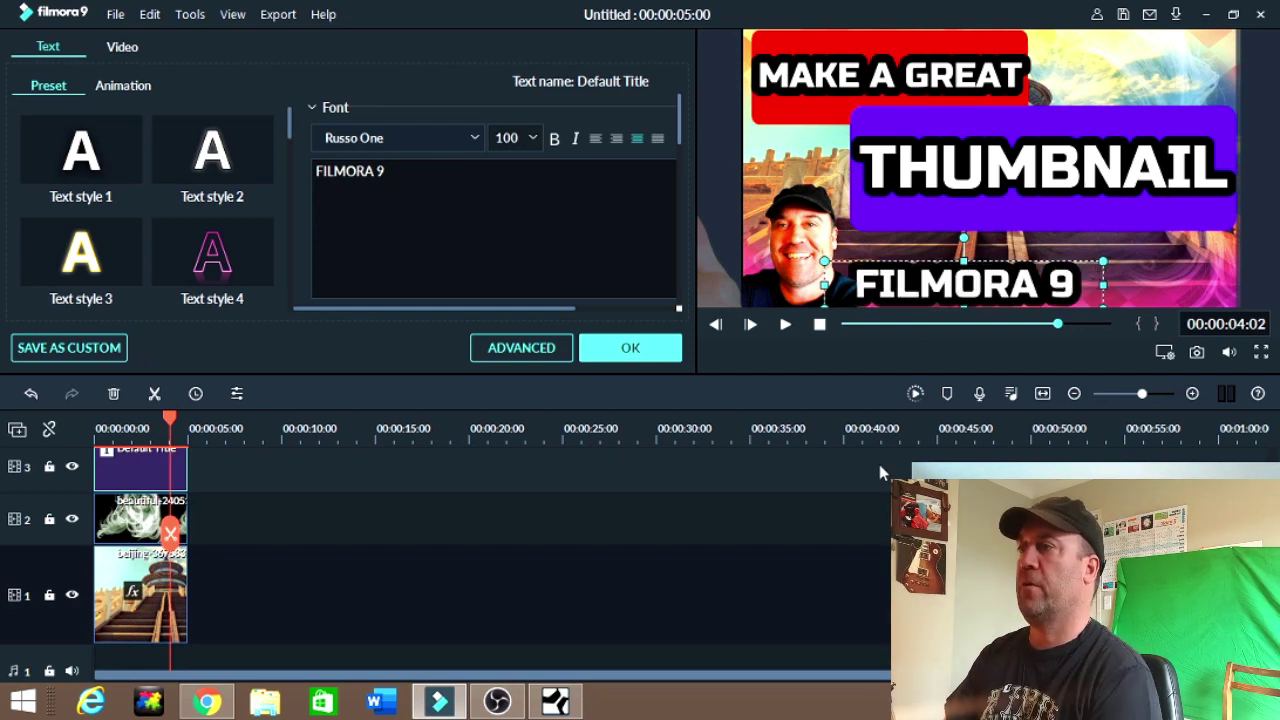
{"action": "left_click", "coordinate": [664, 352]}
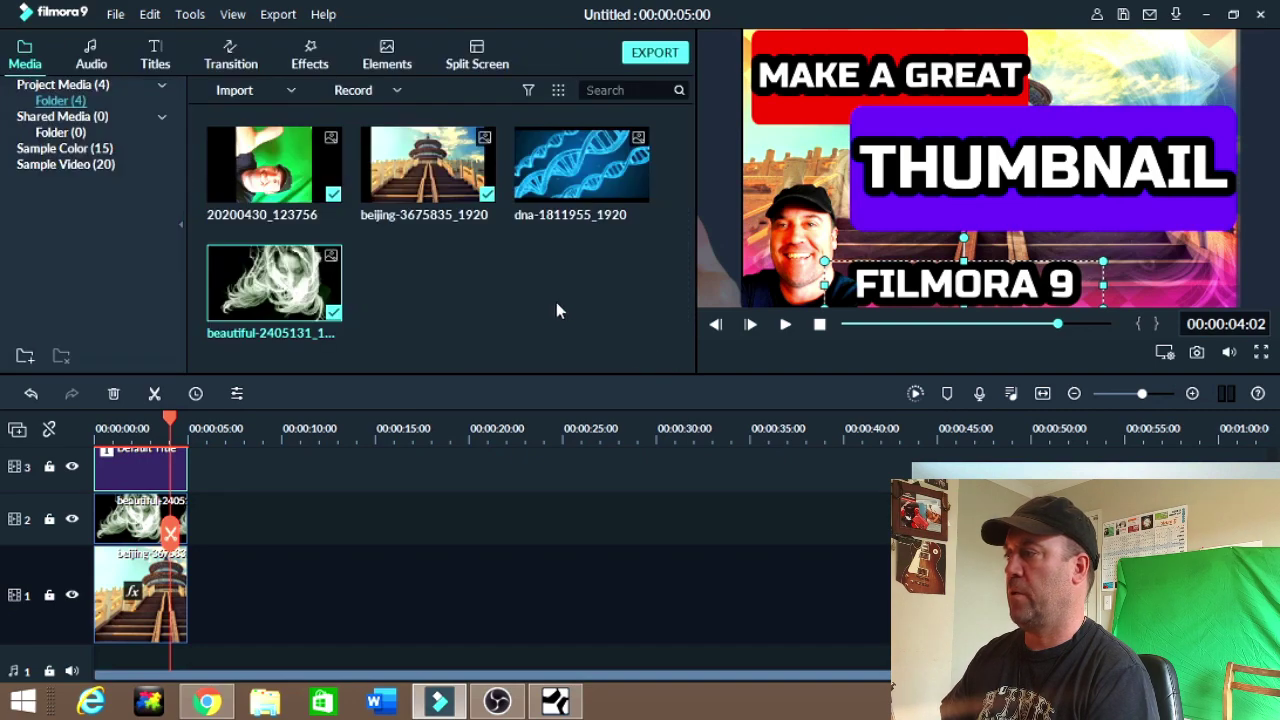
Save the project as THUMBNAIL in the Studio Updates folder and capture a snapshot of the current preview frame
{"action": "left_click", "coordinate": [115, 16]}
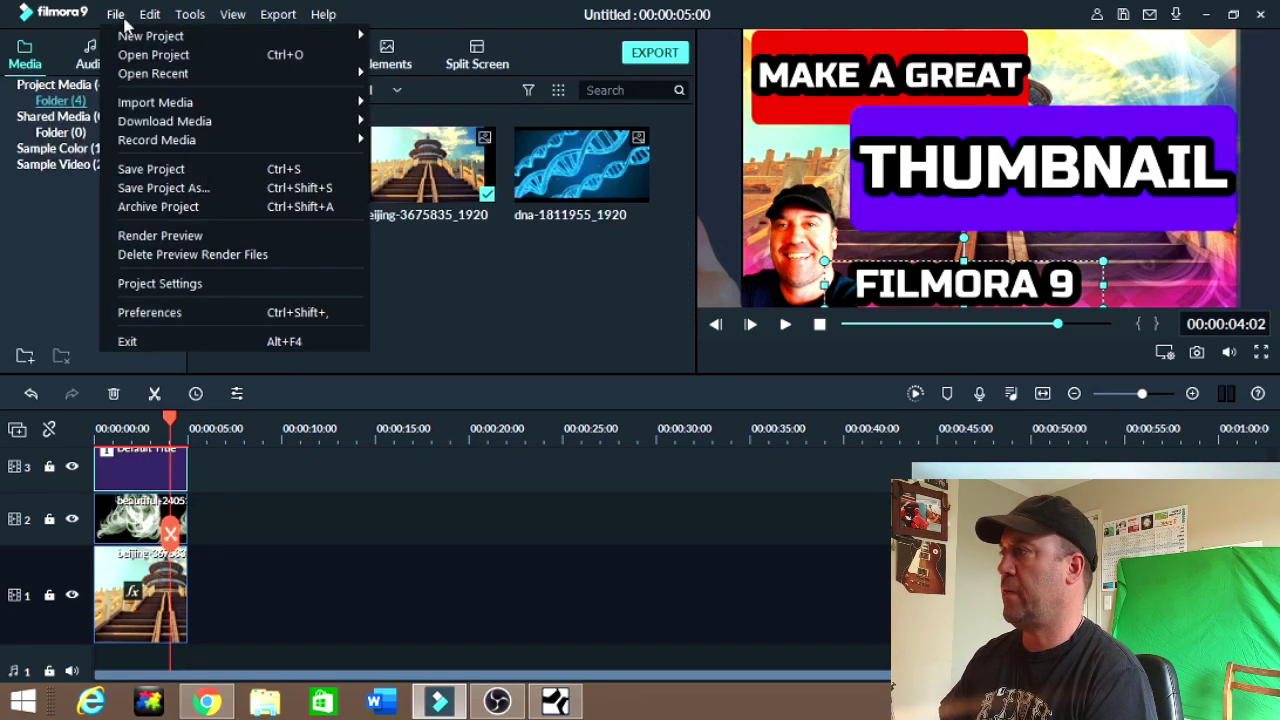
{"action": "left_click", "coordinate": [160, 167]}
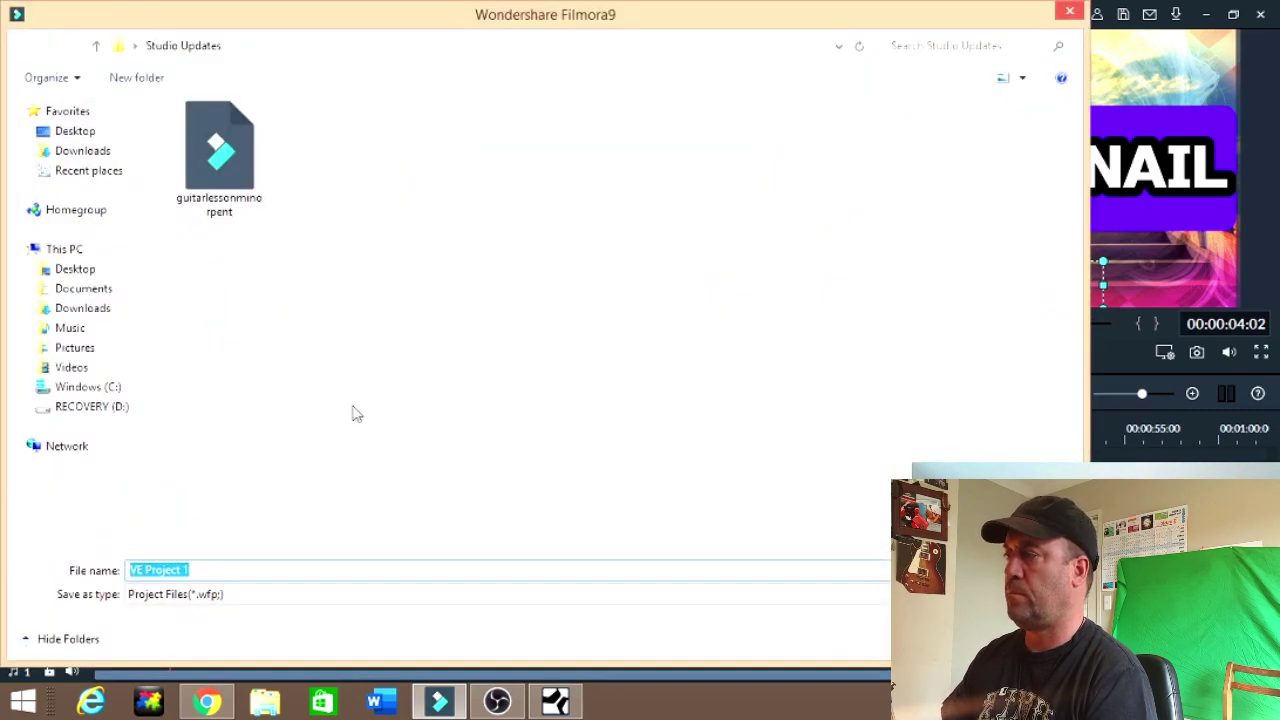
{"action": "type", "text": "THUM"}
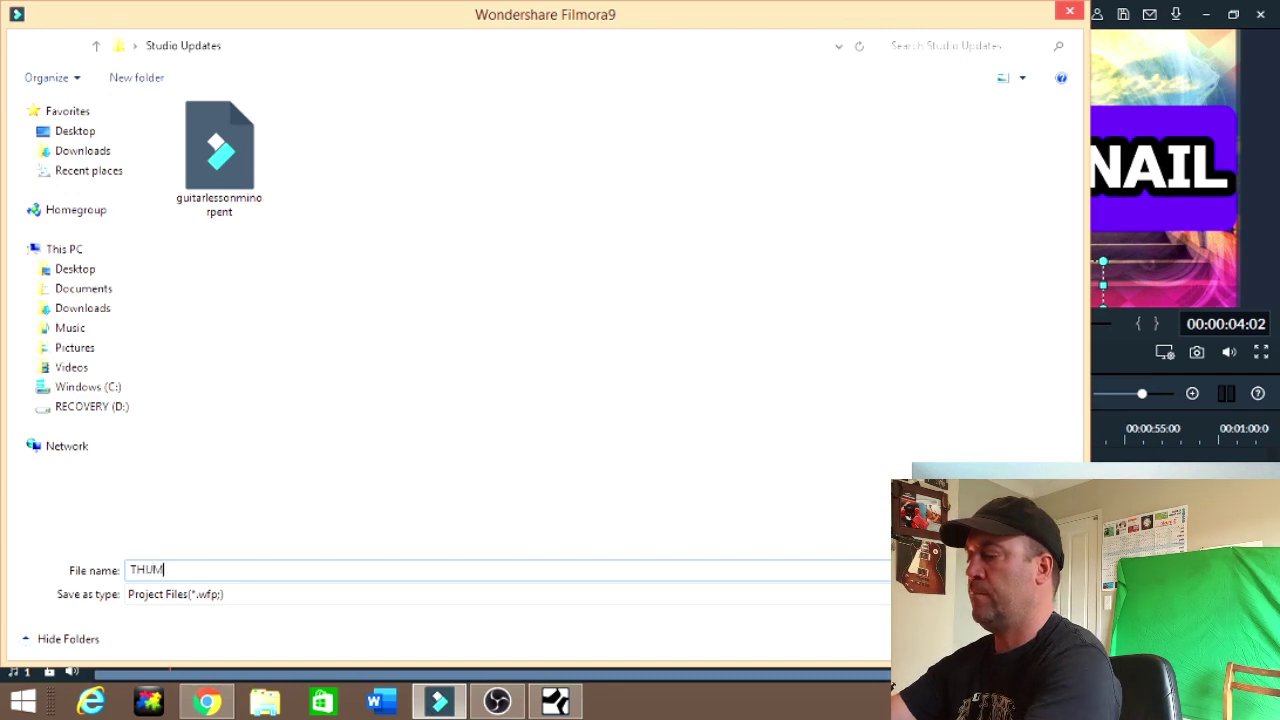
{"action": "type", "text": "BNAIL"}
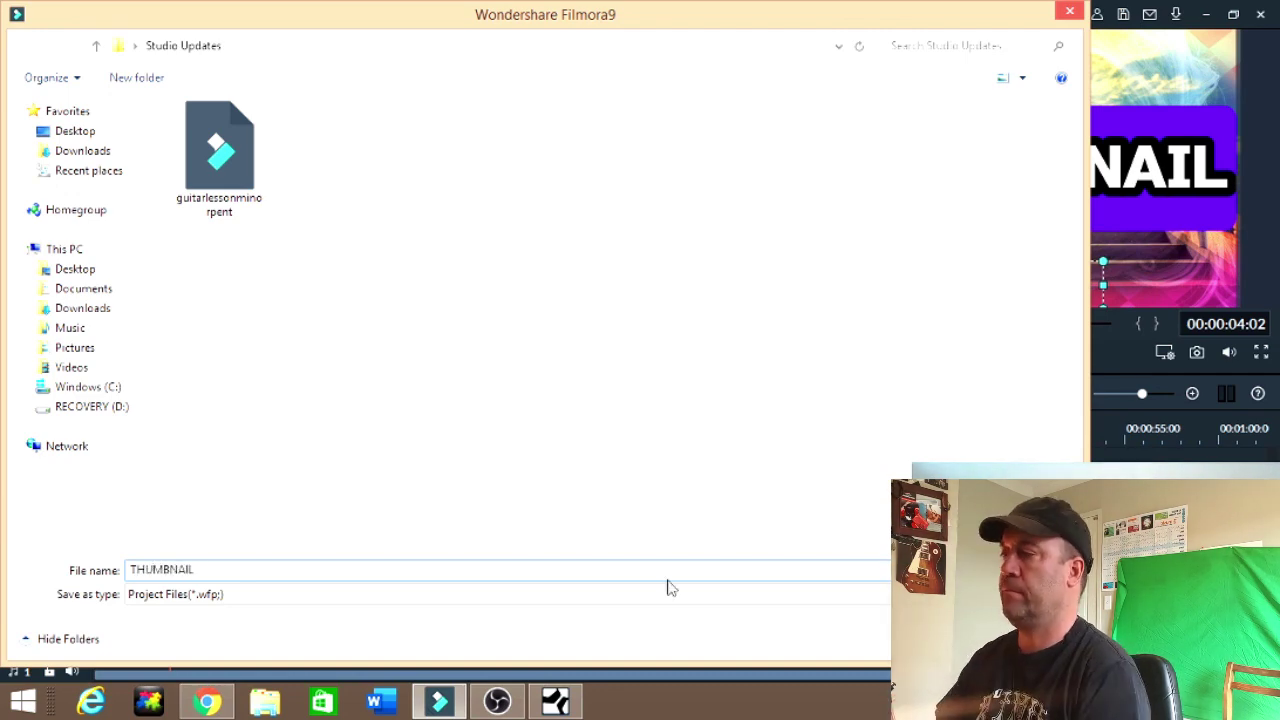
{"action": "key", "text": "Return"}
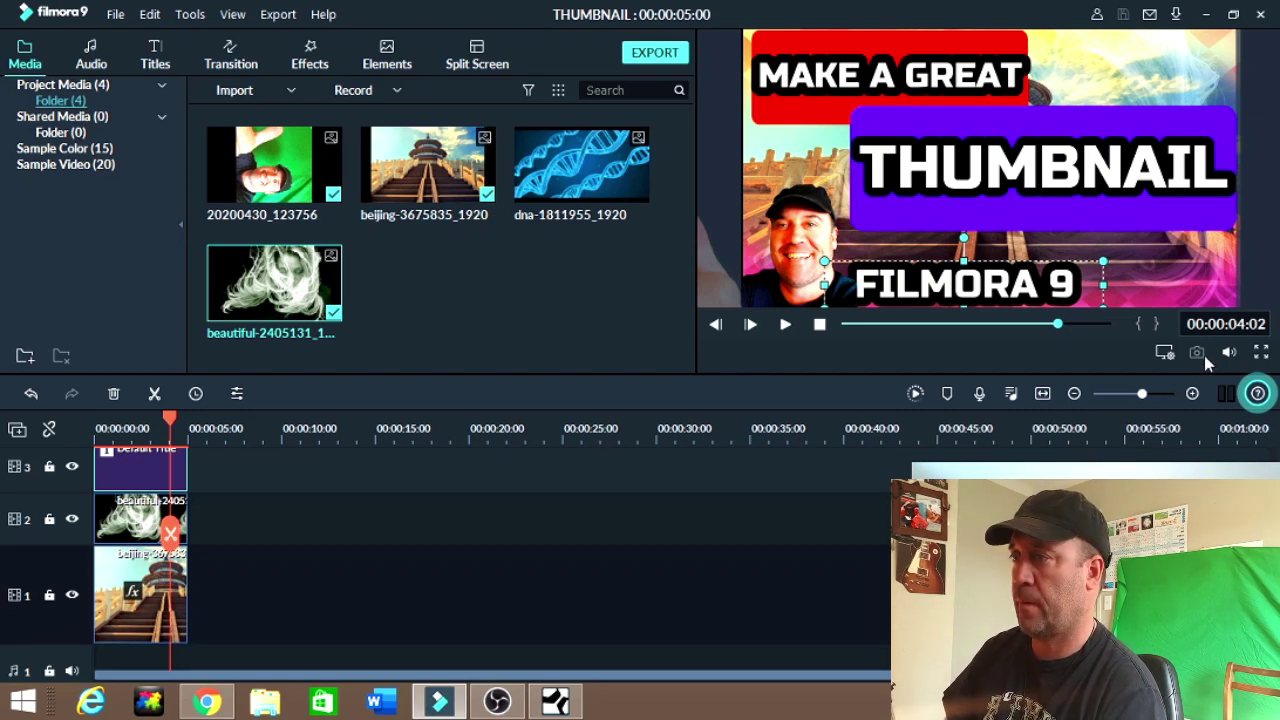
{"action": "left_click", "coordinate": [1197, 353]}
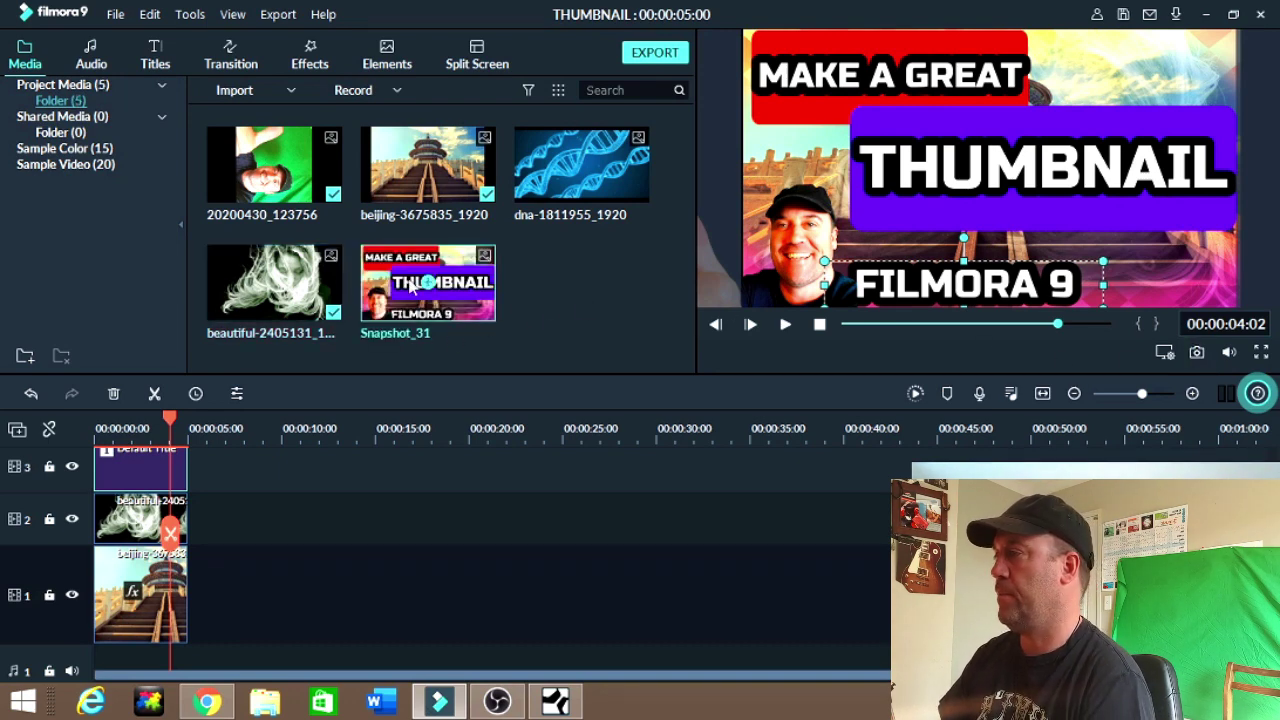
In File Explorer, open Documents > Wondershare Filmora 9 > User Media > Snapshot and look through the saved snapshots
{"action": "left_click", "coordinate": [265, 703]}
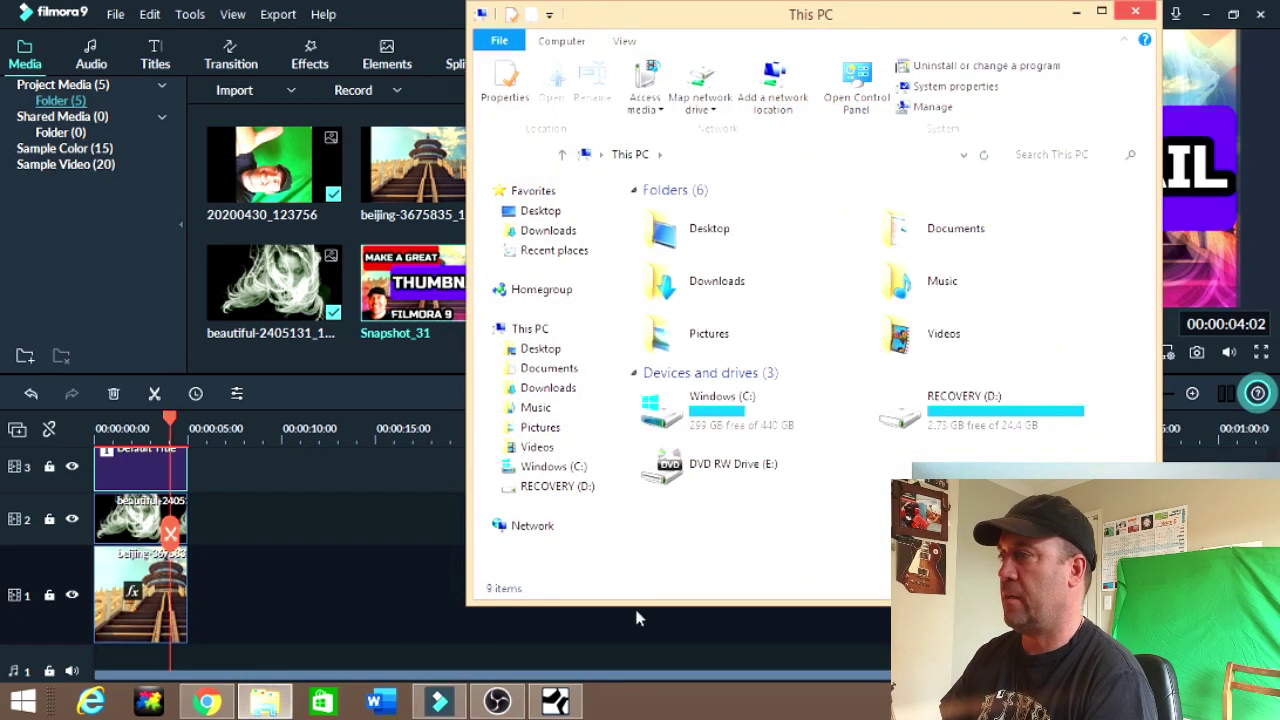
{"action": "left_click", "coordinate": [552, 372]}
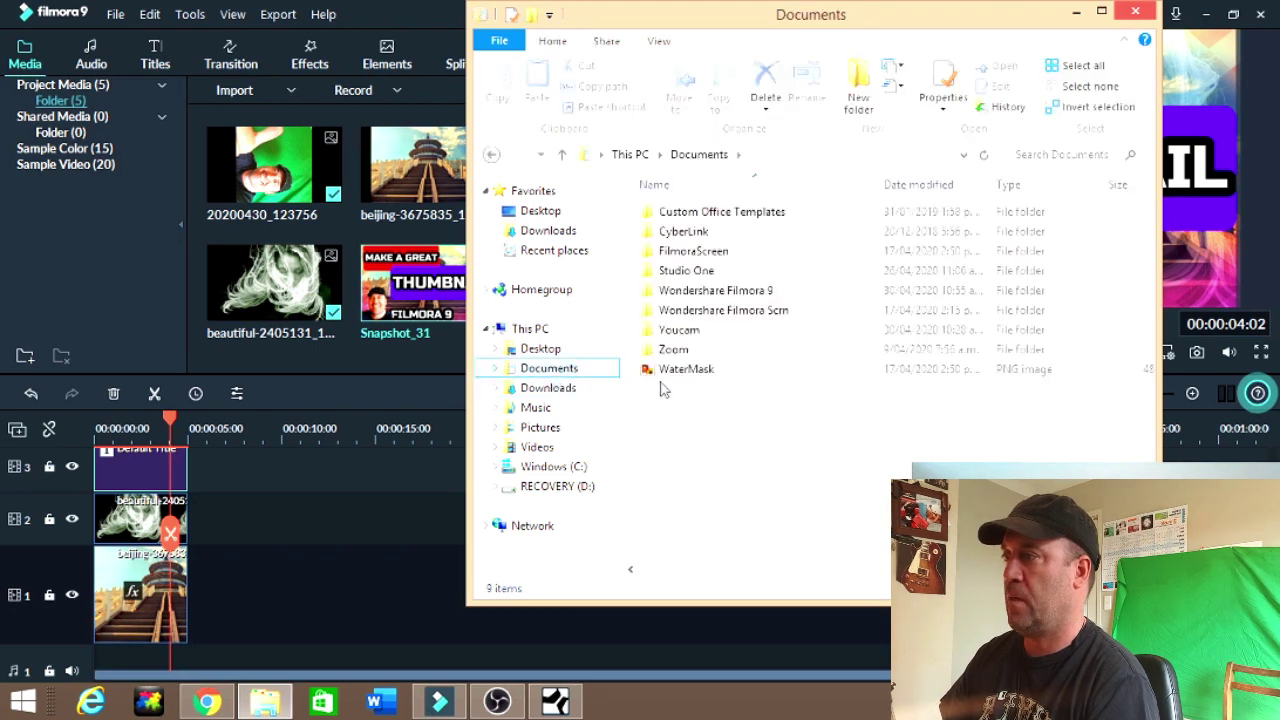
{"action": "double_click", "coordinate": [721, 295]}
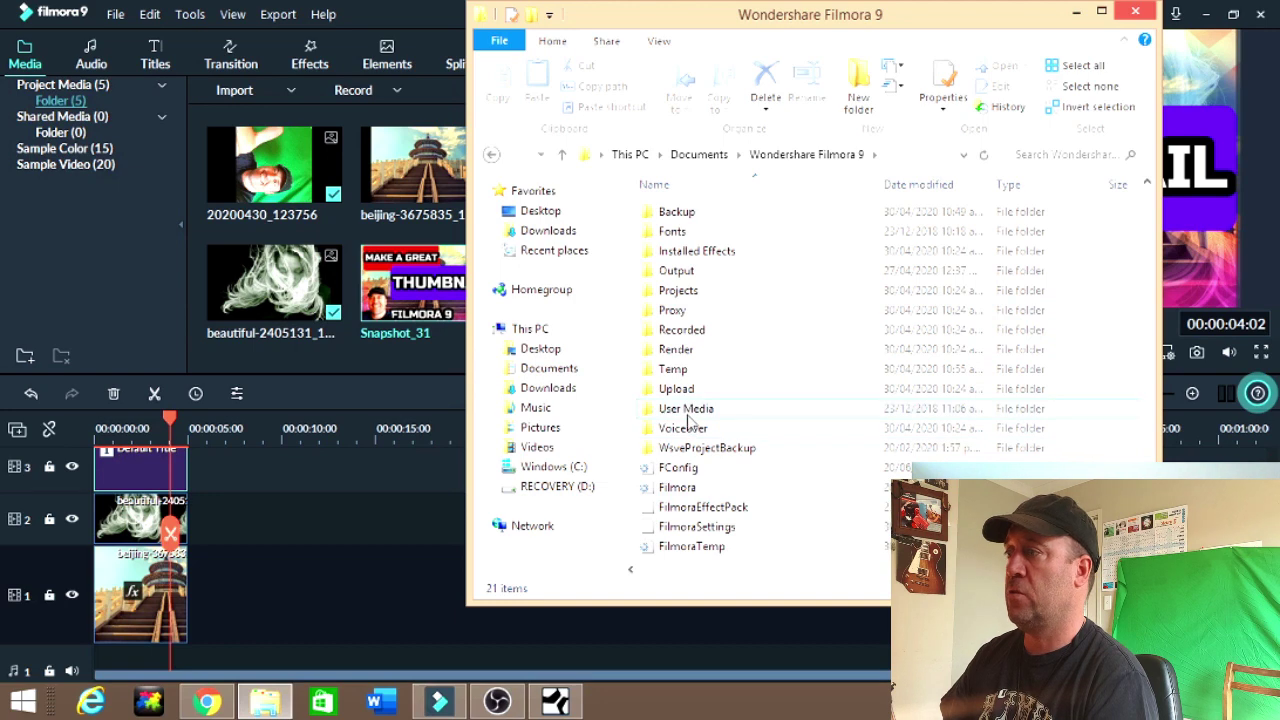
{"action": "double_click", "coordinate": [687, 412]}
{"action": "left_click", "coordinate": [674, 278]}
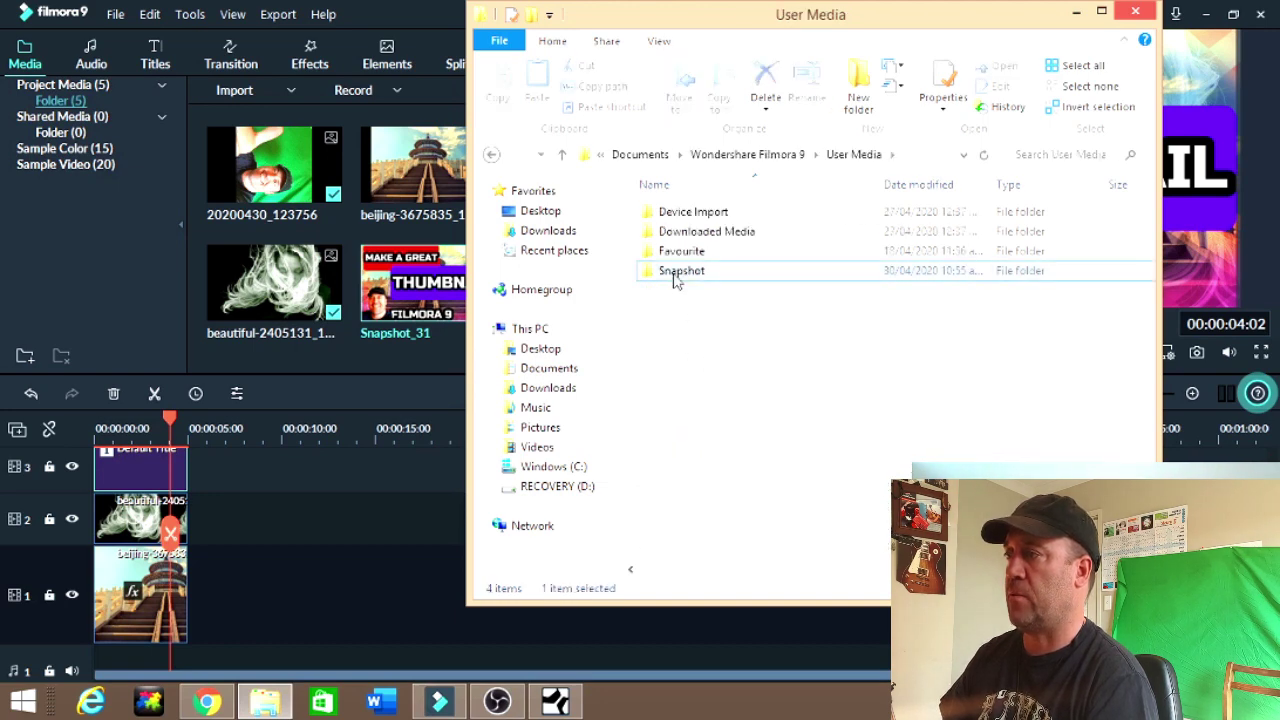
{"action": "double_click", "coordinate": [674, 278]}
{"action": "scroll", "coordinate": [789, 334], "scroll_direction": "down", "scroll_amount": 5}
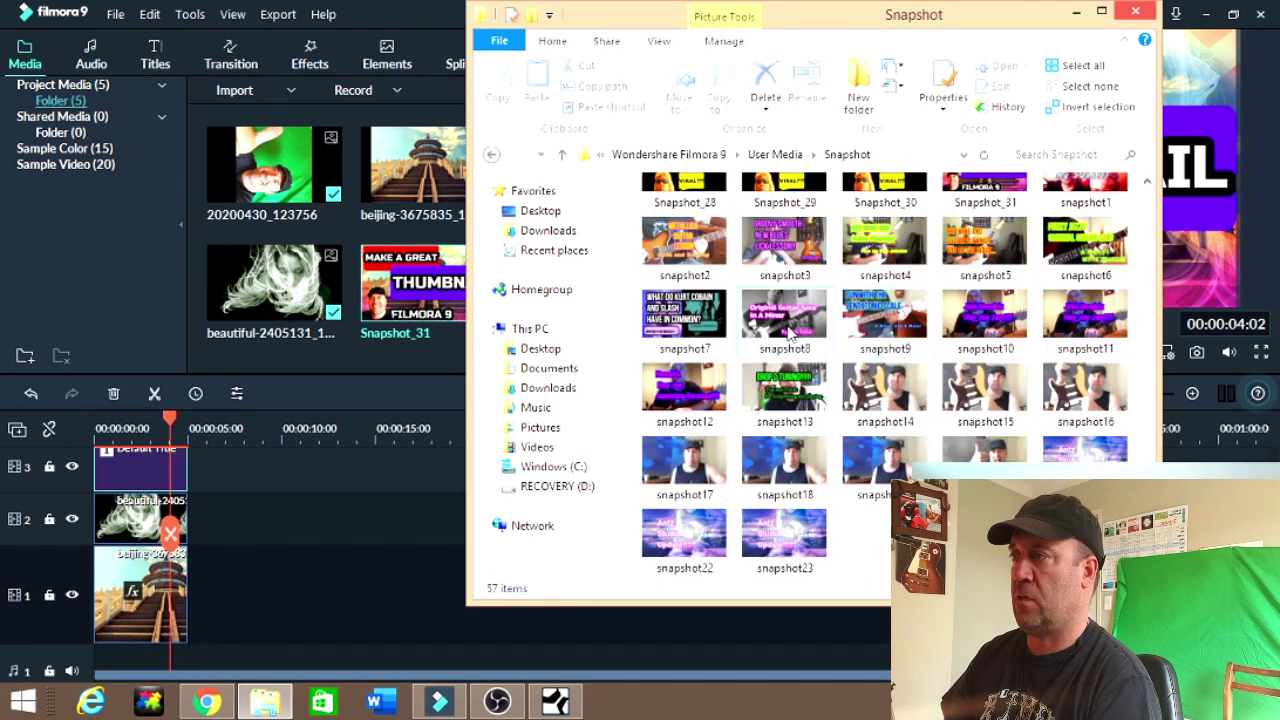
Find the thumbnail picture Snapshot_31 among the saved images in the Snapshot folder and select it
{"action": "scroll", "coordinate": [789, 334], "scroll_direction": "up", "scroll_amount": 6}
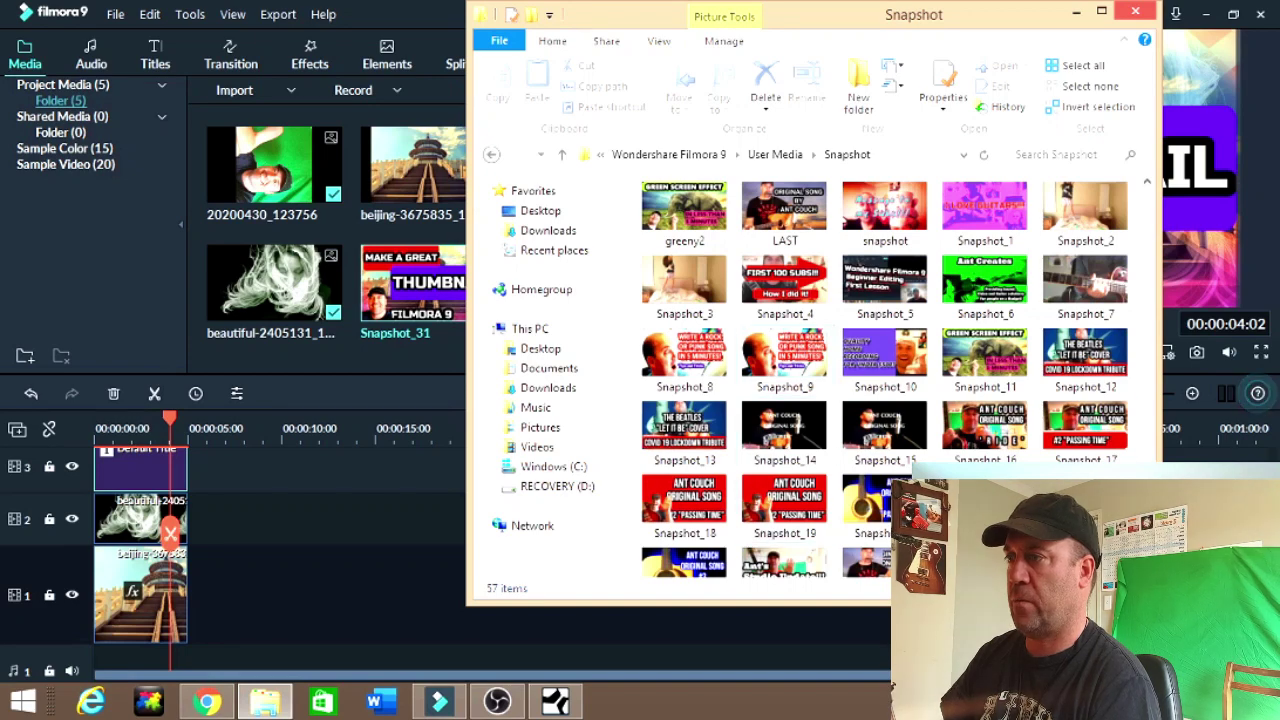
{"action": "scroll", "coordinate": [1018, 325], "scroll_direction": "down", "scroll_amount": 3}
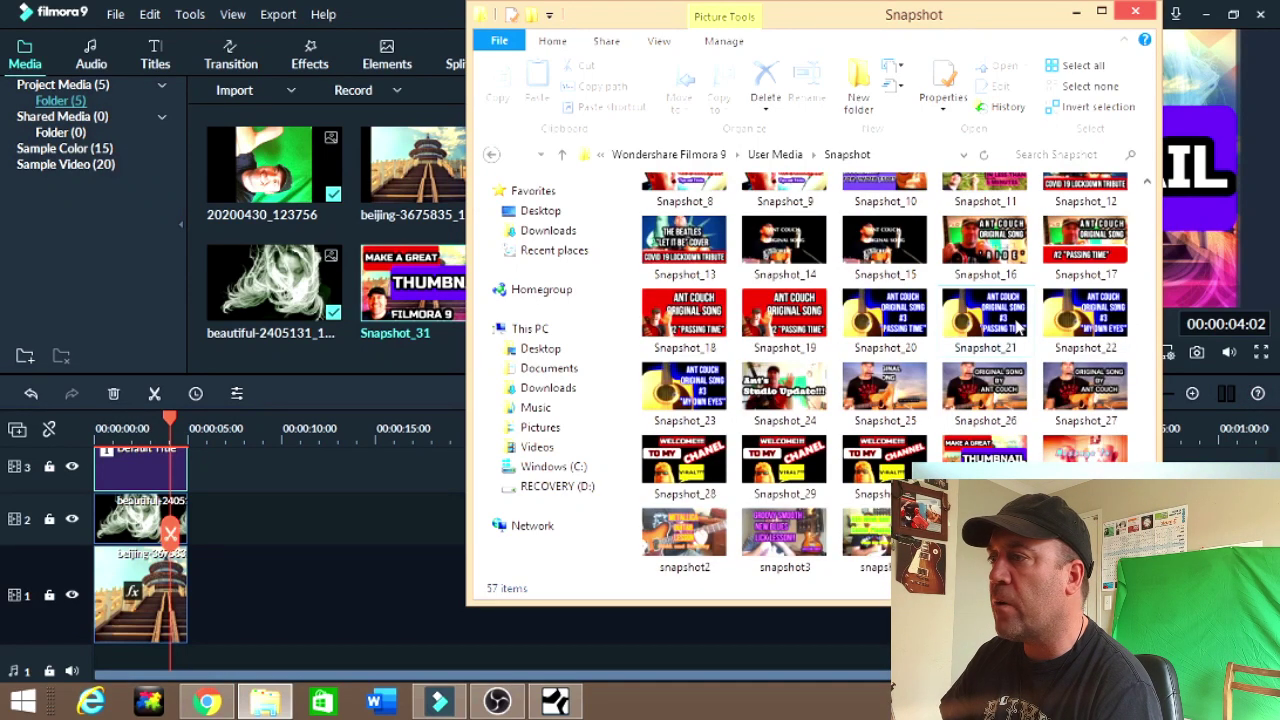
{"action": "scroll", "coordinate": [1018, 325], "scroll_direction": "down", "scroll_amount": 3}
{"action": "scroll", "coordinate": [858, 390], "scroll_direction": "down", "scroll_amount": 1}
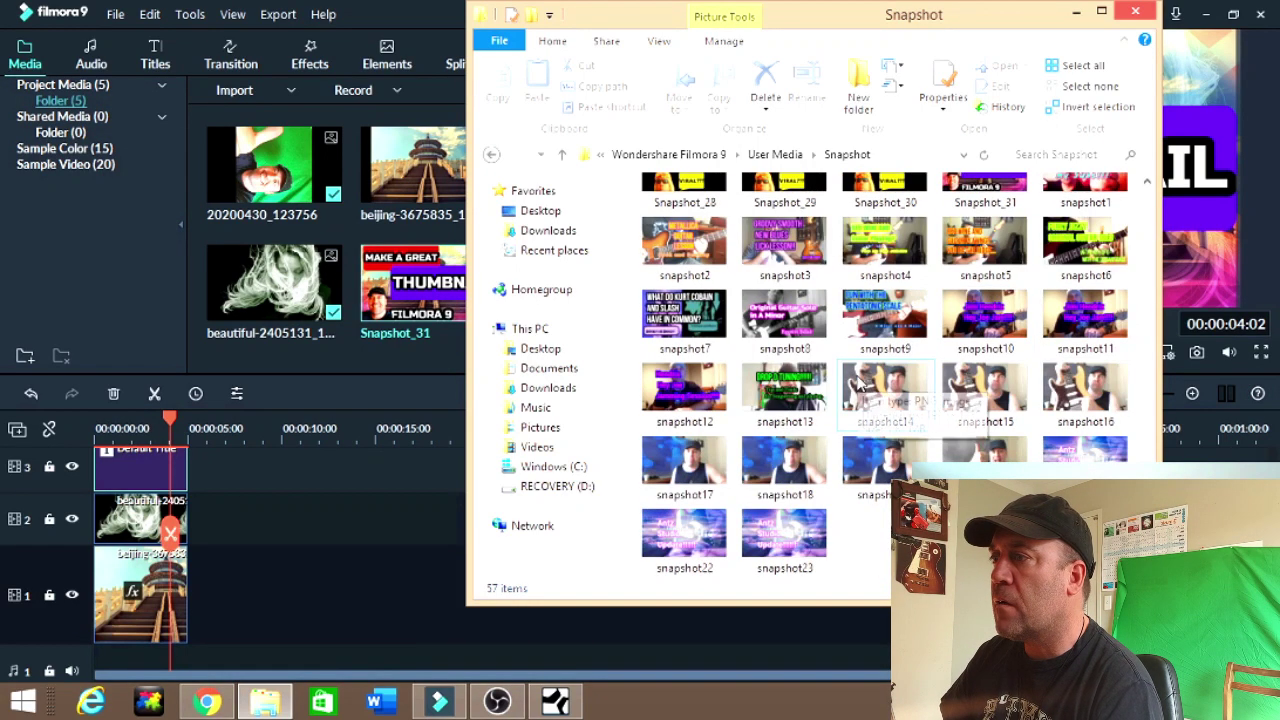
{"action": "scroll", "coordinate": [858, 390], "scroll_direction": "up", "scroll_amount": 7}
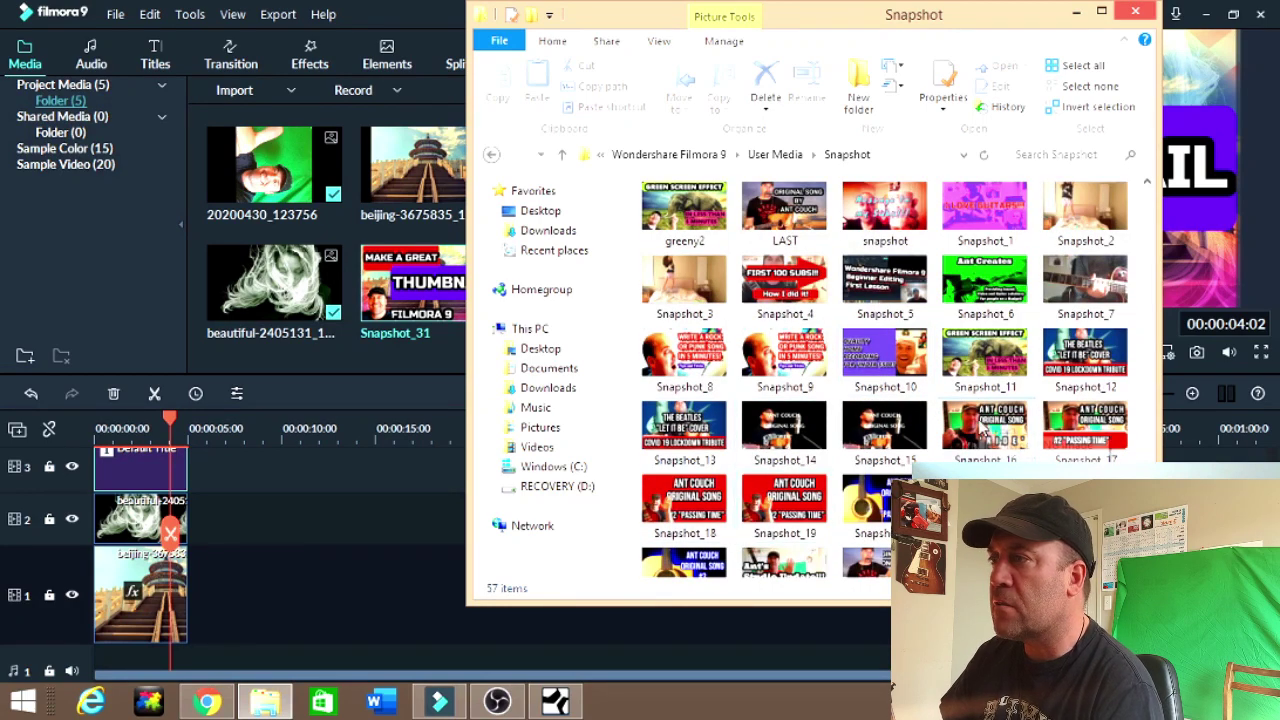
{"action": "scroll", "coordinate": [983, 423], "scroll_direction": "down", "scroll_amount": 2}
{"action": "scroll", "coordinate": [983, 423], "scroll_direction": "down", "scroll_amount": 3}
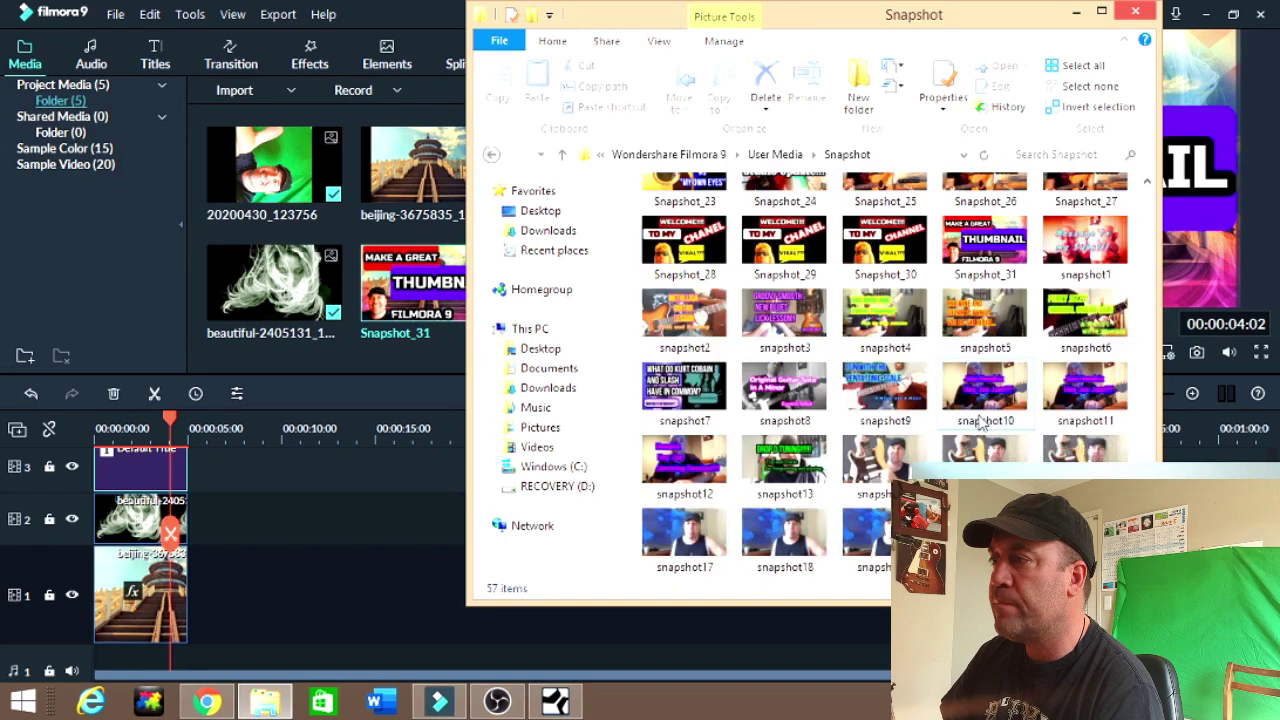
{"action": "left_click", "coordinate": [985, 250]}
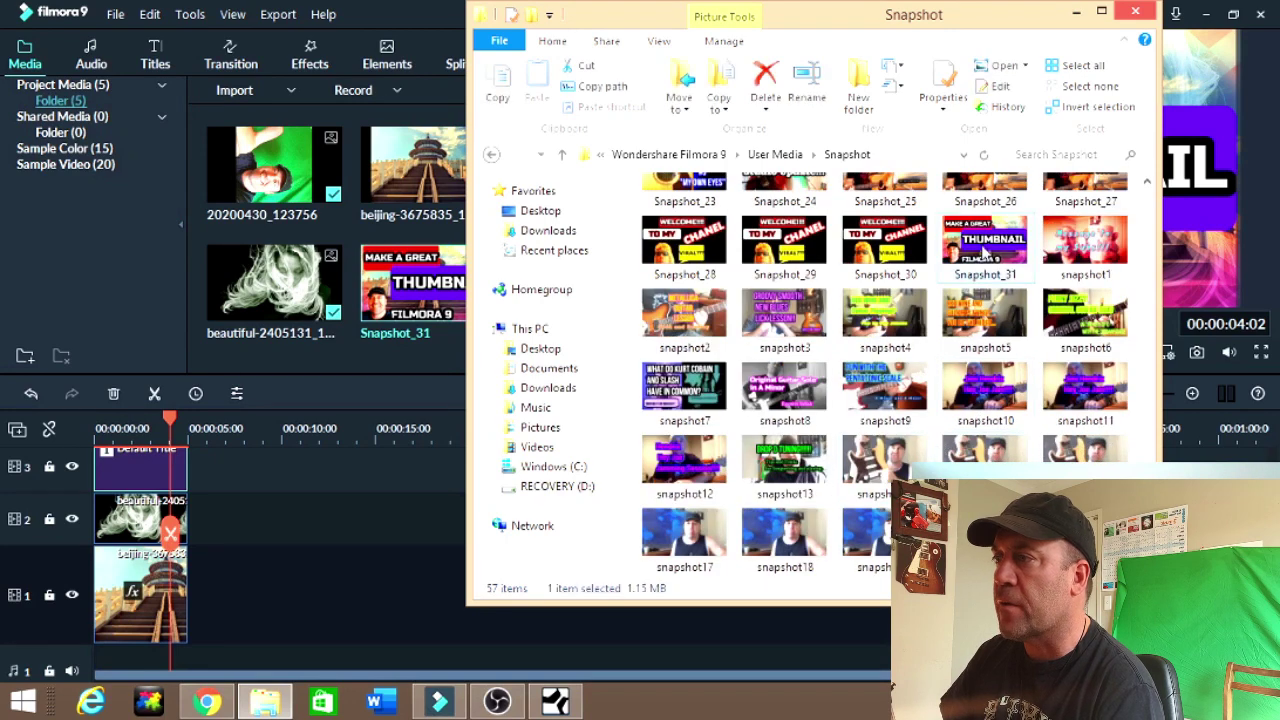